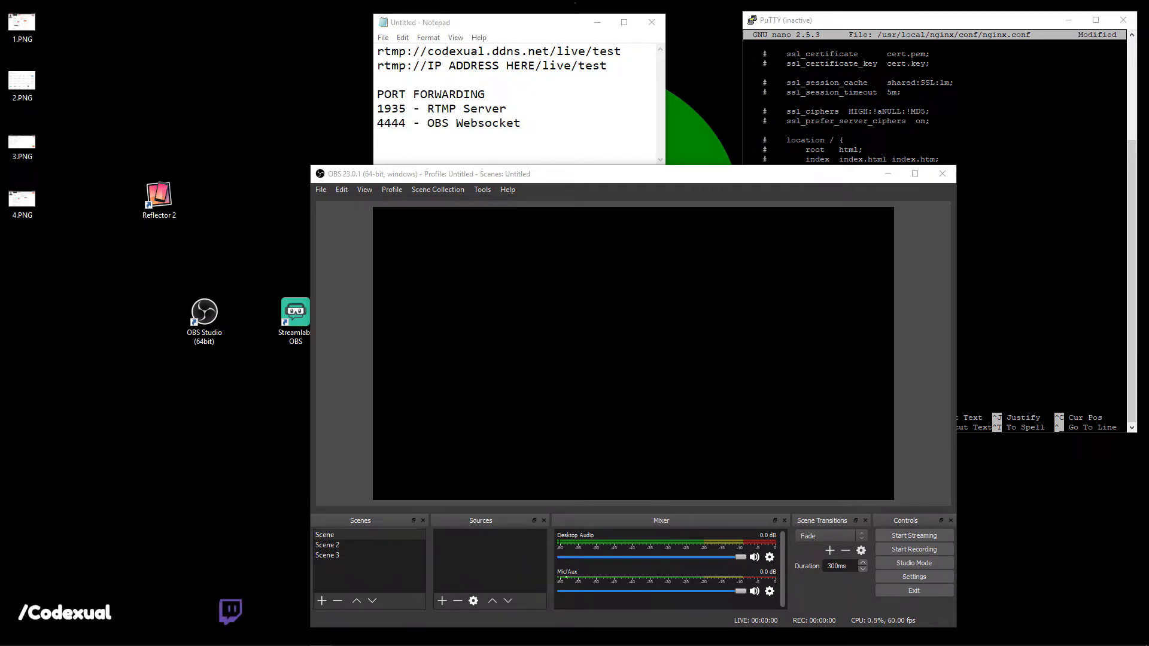
# Bring OBS Studio forward and move its window up just below the Notepad notes.
pyautogui.hotkey('alt', 'Tab')
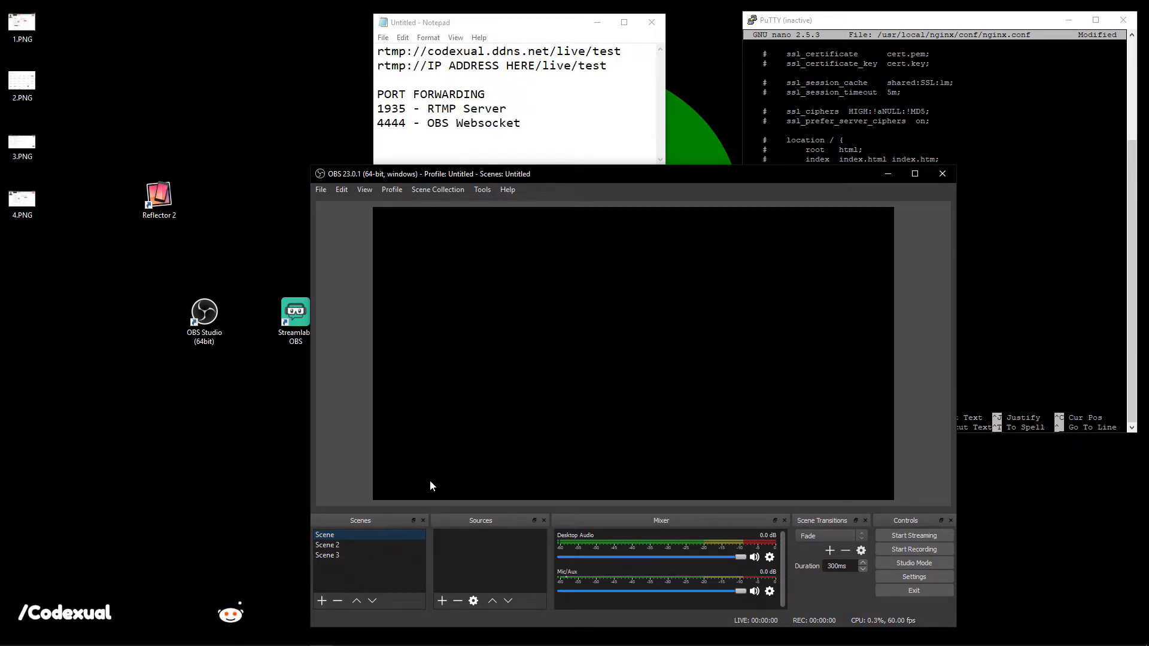
pyautogui.moveTo(530, 179); pyautogui.dragTo(549, 160)
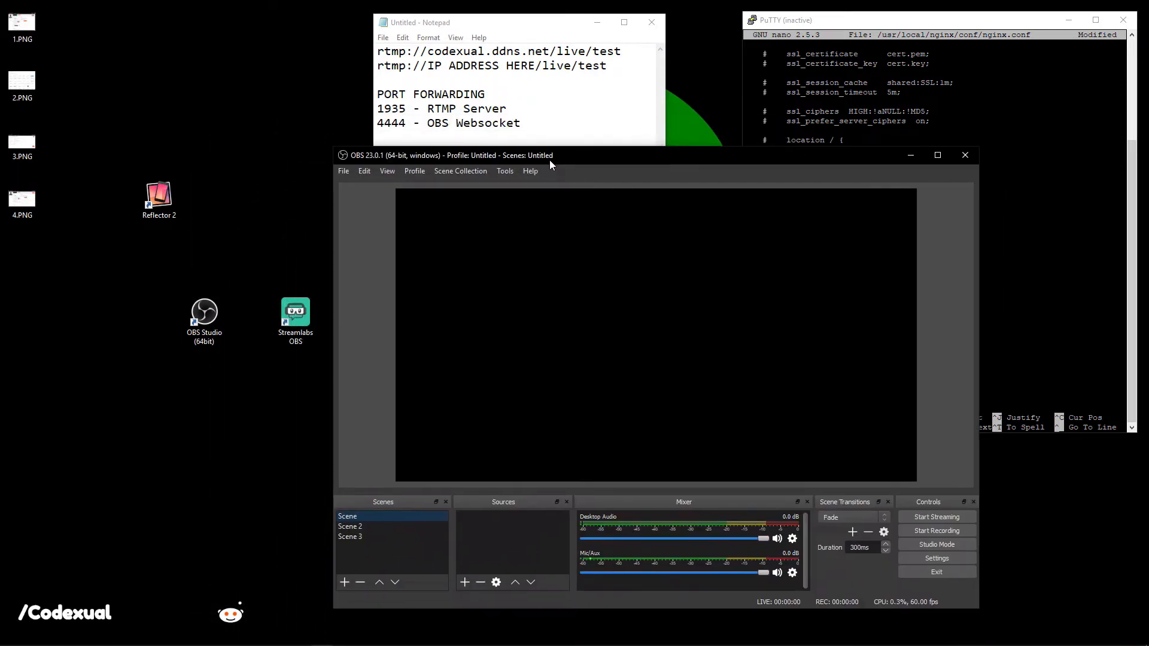
pyautogui.moveTo(145, 266); pyautogui.dragTo(235, 364)
pyautogui.moveTo(257, 274); pyautogui.dragTo(328, 366)
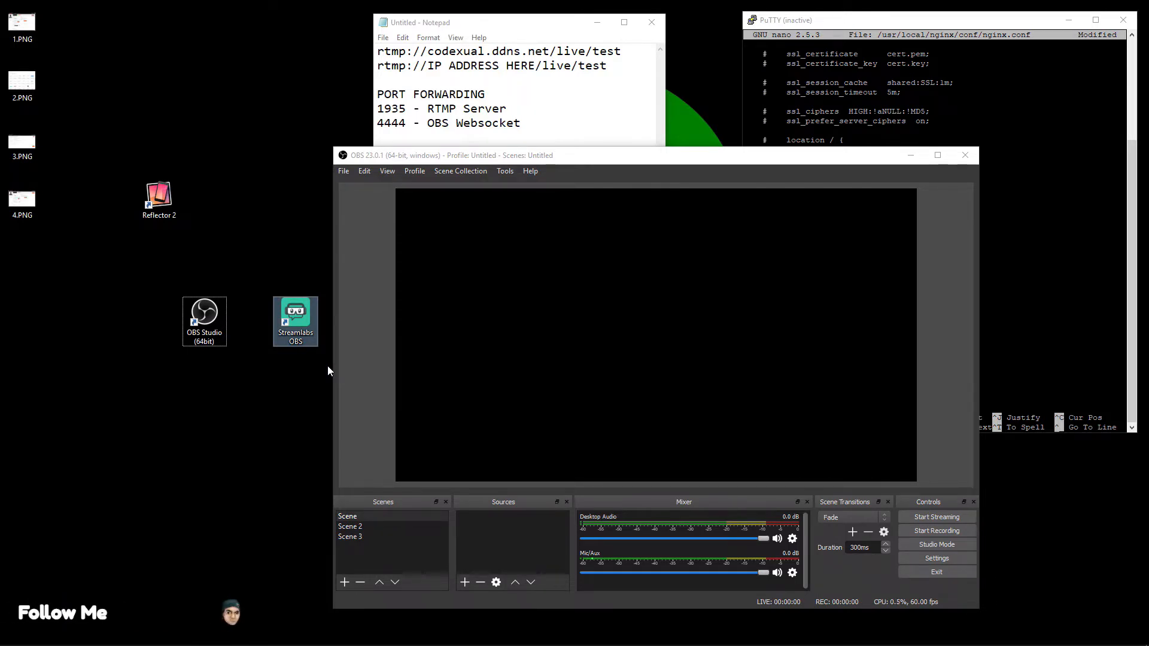
pyautogui.click(359, 528)
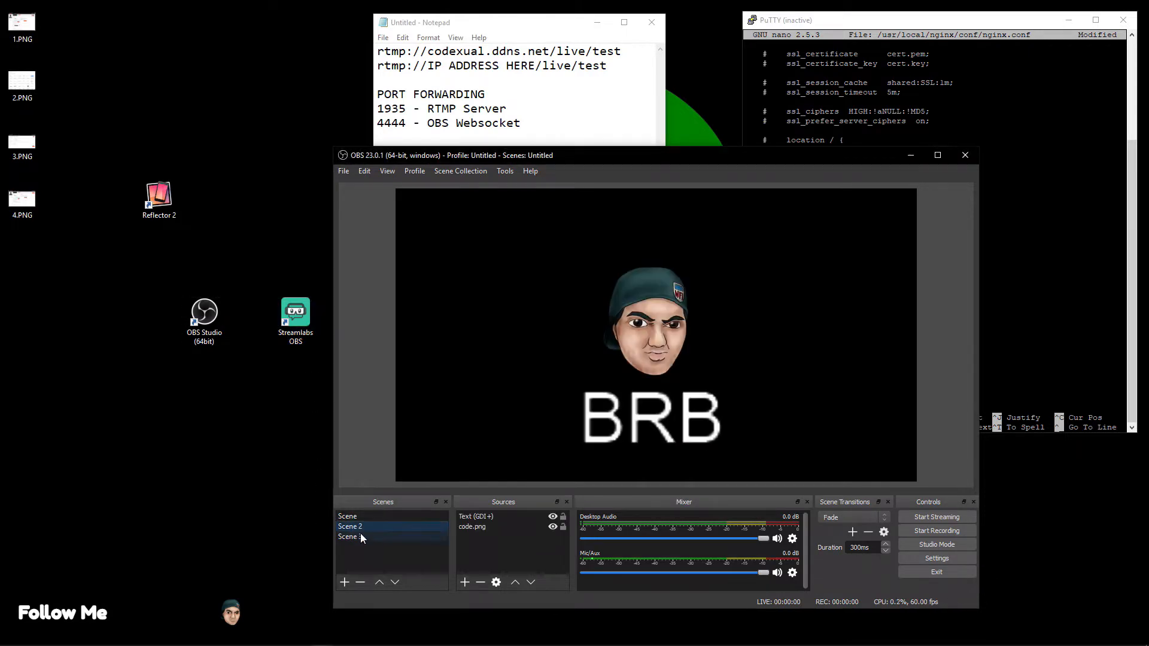
pyautogui.click(360, 537)
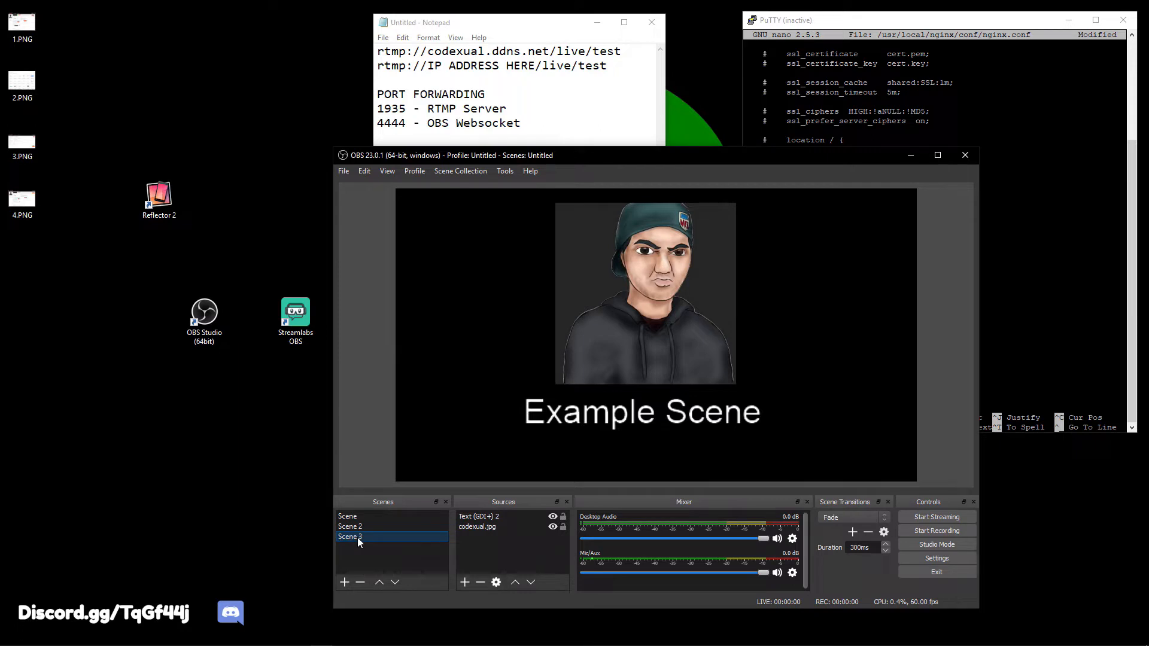
pyautogui.click(381, 517)
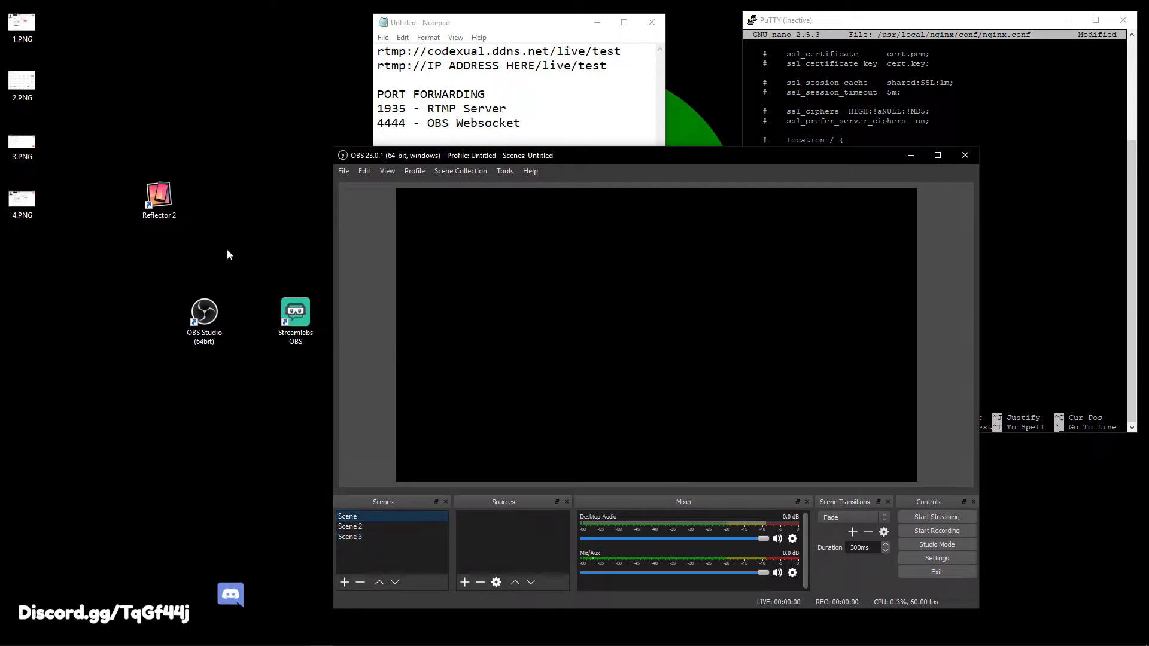
pyautogui.click(246, 239)
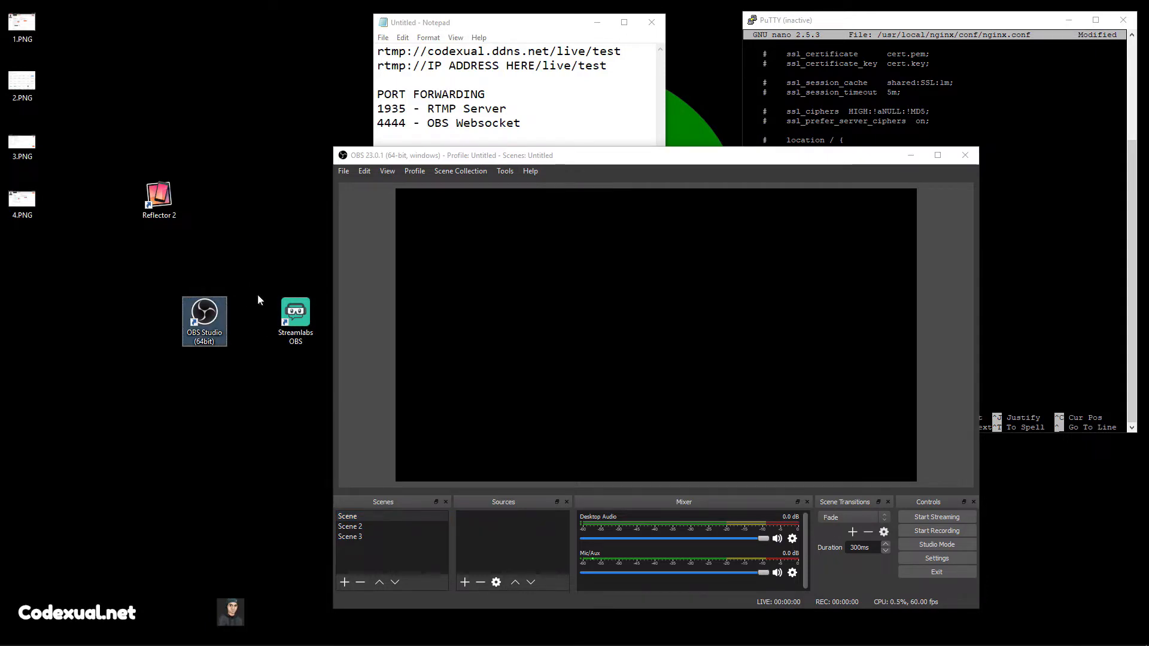
pyautogui.click(278, 307)
pyautogui.moveTo(259, 251); pyautogui.dragTo(316, 373)
pyautogui.moveTo(258, 396); pyautogui.dragTo(158, 279)
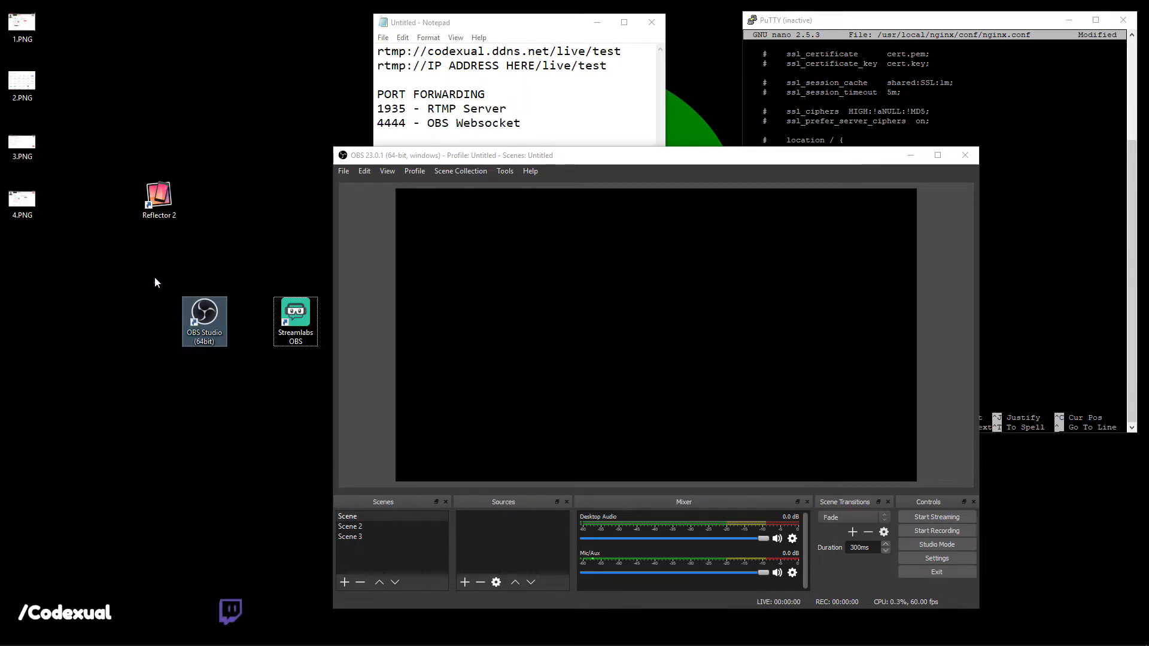
pyautogui.moveTo(248, 213); pyautogui.dragTo(328, 381)
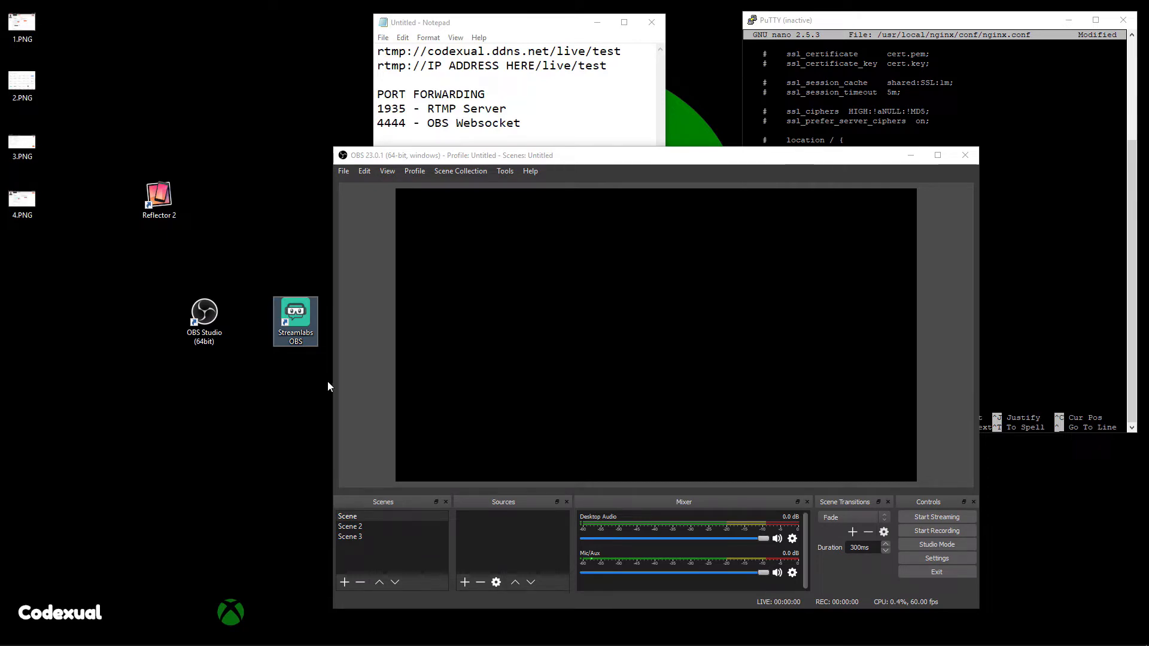
pyautogui.click(418, 427)
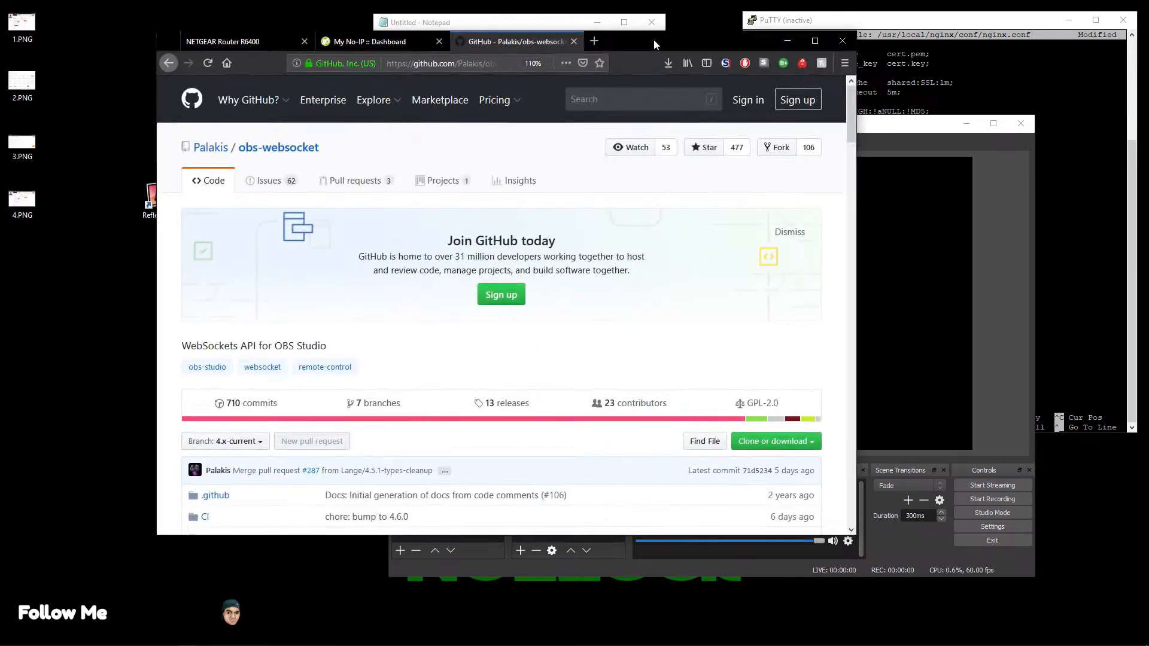
# Rearrange the desktop windows, returning the GitHub browser window to the top of the screen.
pyautogui.moveTo(651, 30); pyautogui.dragTo(620, 404)
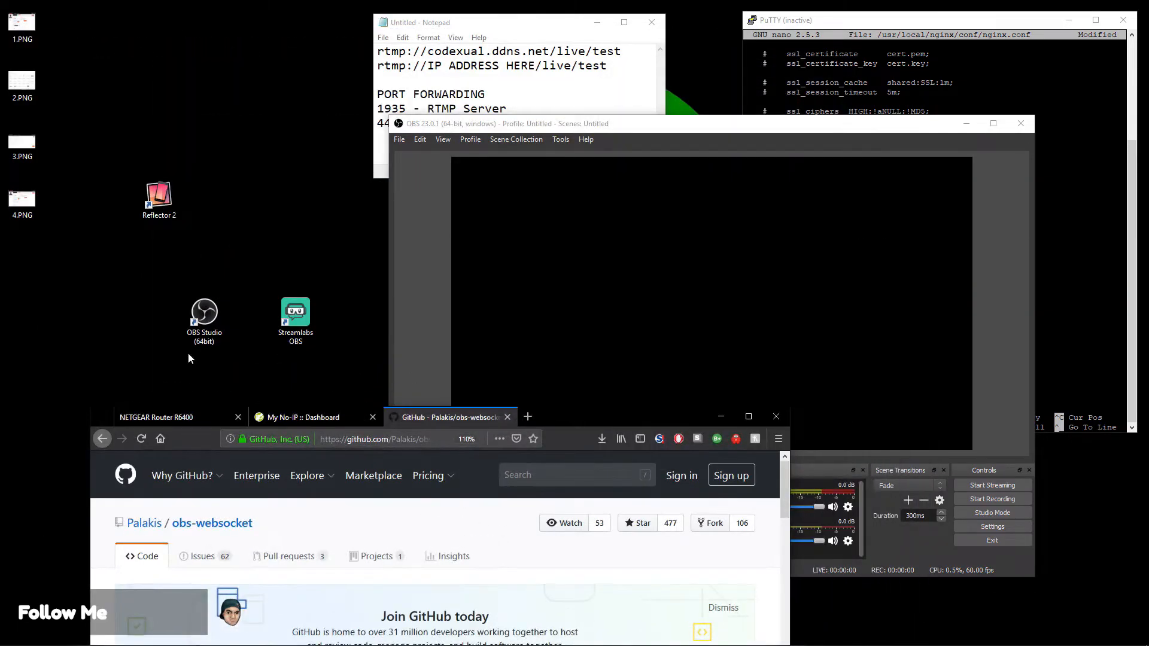
pyautogui.click(196, 332)
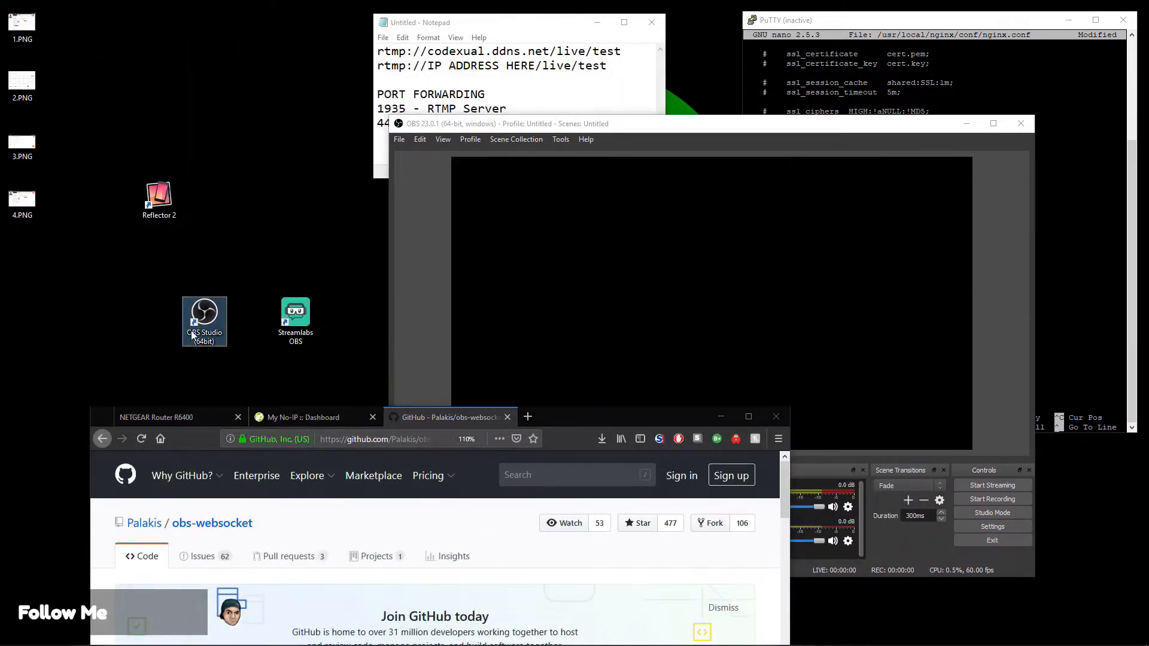
pyautogui.moveTo(148, 281); pyautogui.dragTo(232, 351)
pyautogui.moveTo(284, 280); pyautogui.dragTo(335, 358)
pyautogui.moveTo(565, 413)
pyautogui.mouseDown()
pyautogui.moveTo(621, 84)
pyautogui.moveTo(641, 438)
pyautogui.moveTo(619, 364)
pyautogui.moveTo(567, 425)
pyautogui.mouseUp()
pyautogui.click(123, 280)
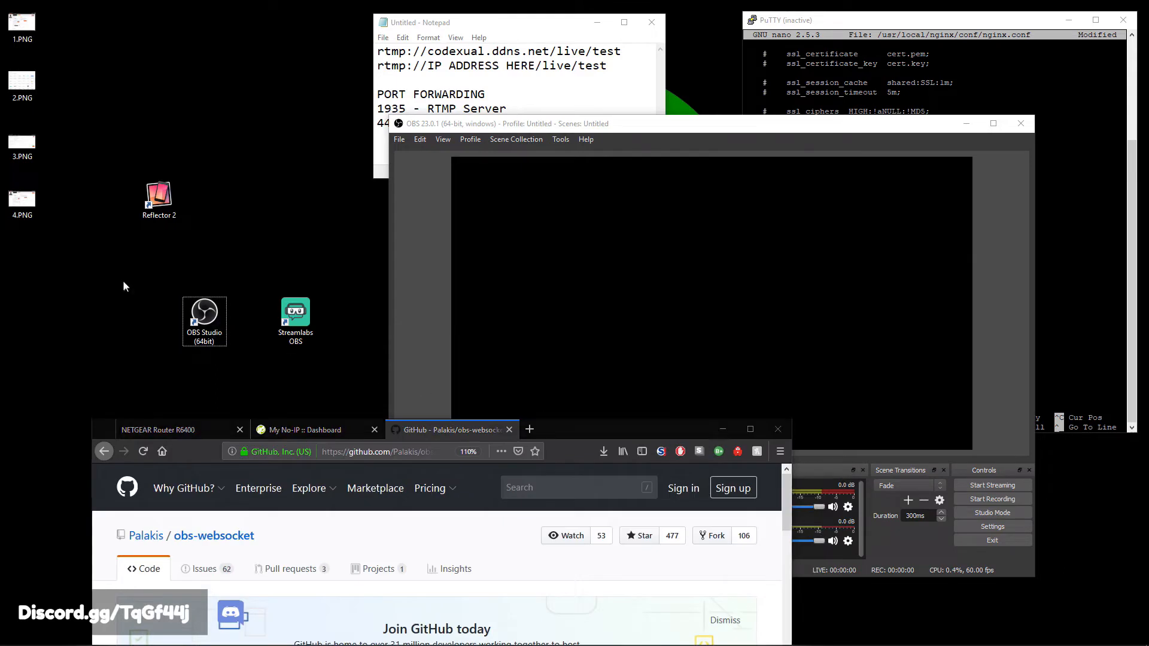
pyautogui.moveTo(124, 280); pyautogui.dragTo(293, 256)
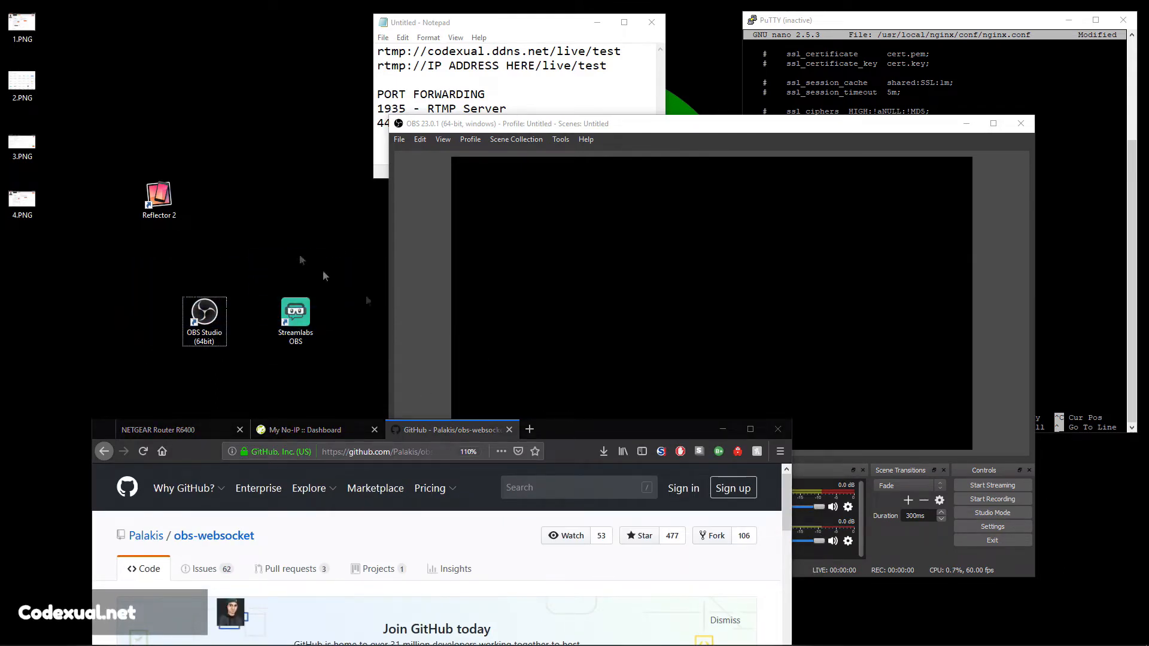
pyautogui.moveTo(271, 374); pyautogui.dragTo(180, 299)
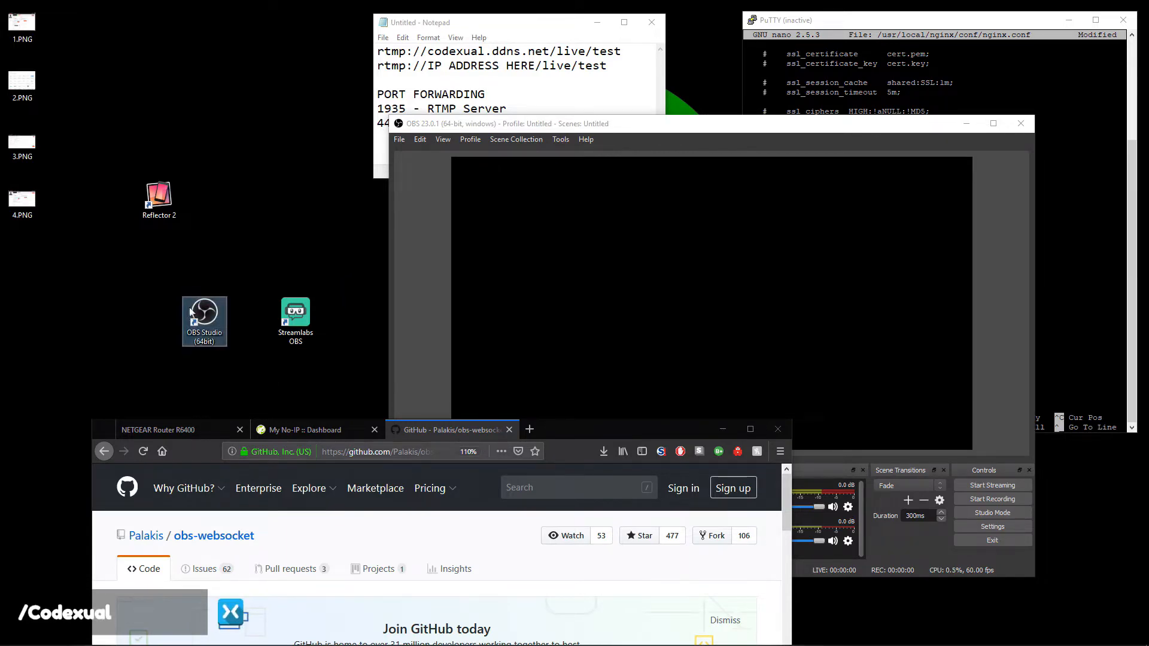
pyautogui.moveTo(560, 432); pyautogui.dragTo(609, 49)
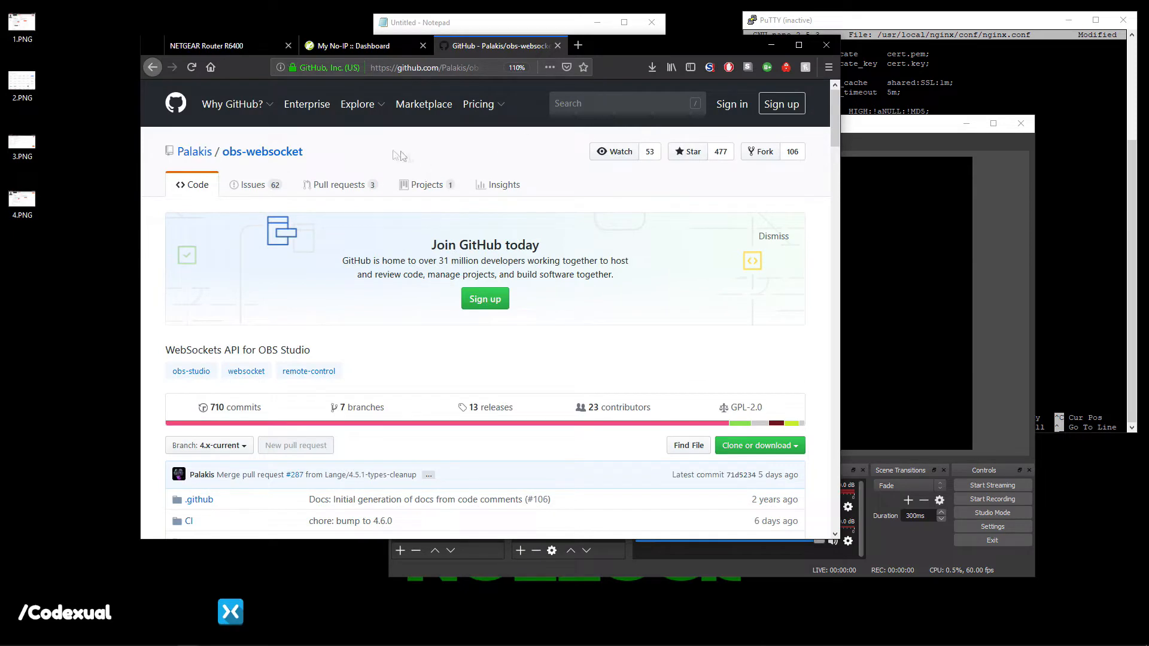
# Scroll the obs-websocket README to its usage section and open the OBS Tablet Remote link in a background tab.
pyautogui.click(418, 67)
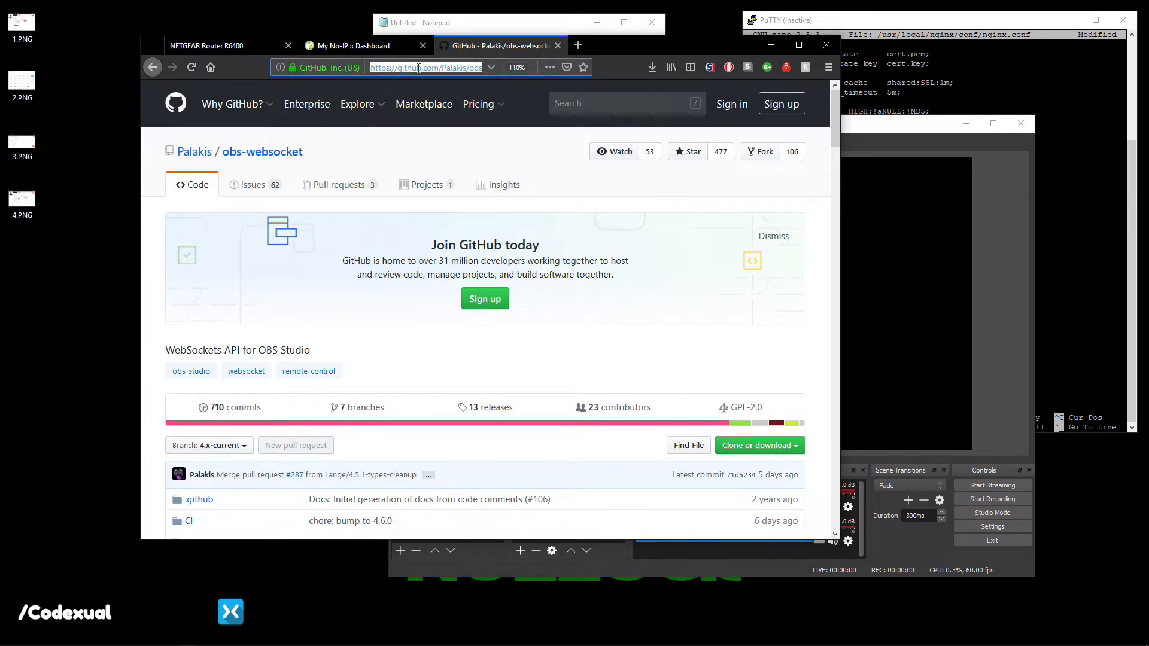
pyautogui.click(466, 71)
pyautogui.moveTo(410, 68); pyautogui.dragTo(496, 71)
pyautogui.scroll(-12, 239, 347)
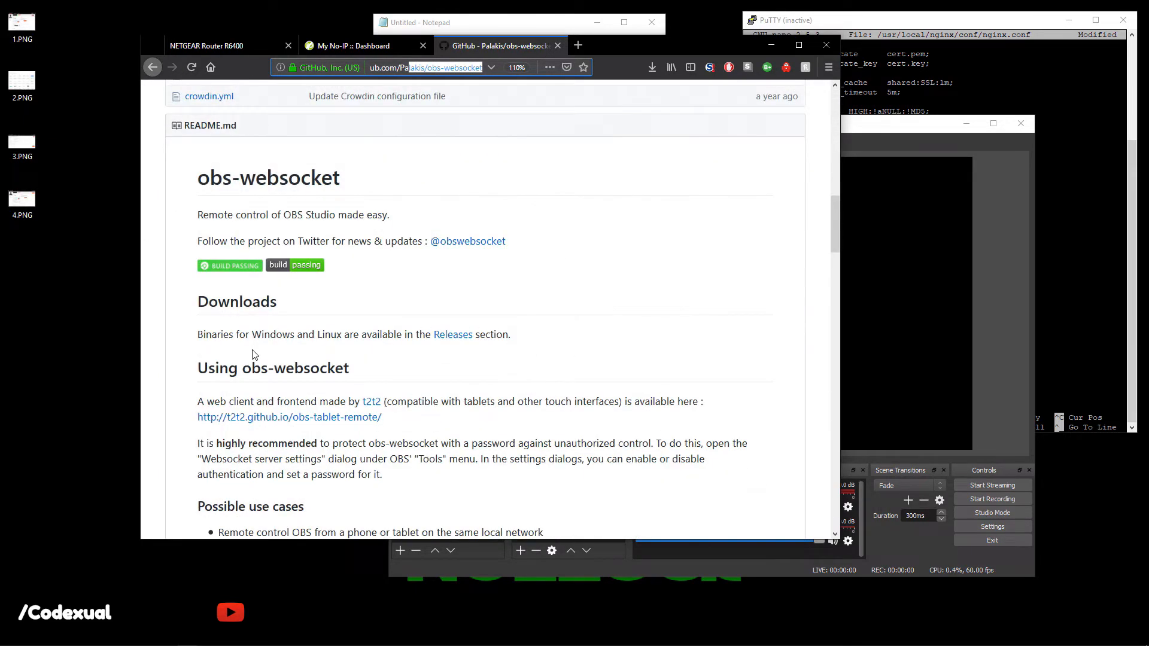
pyautogui.scroll(-5, 245, 335)
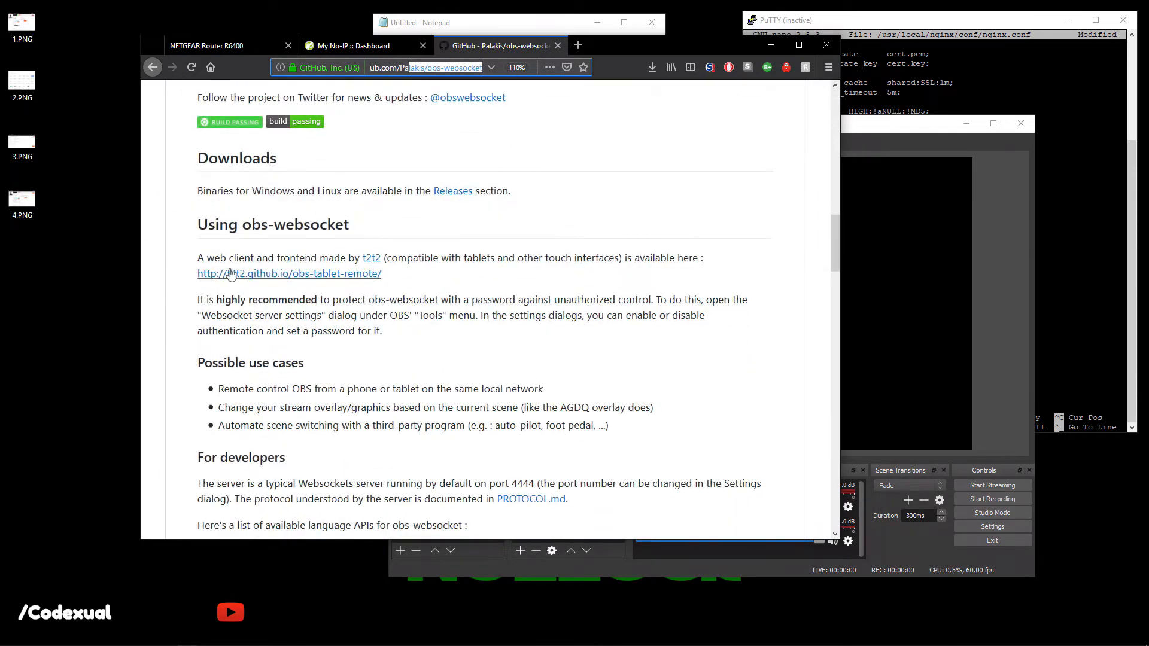
pyautogui.middleClick(231, 273)
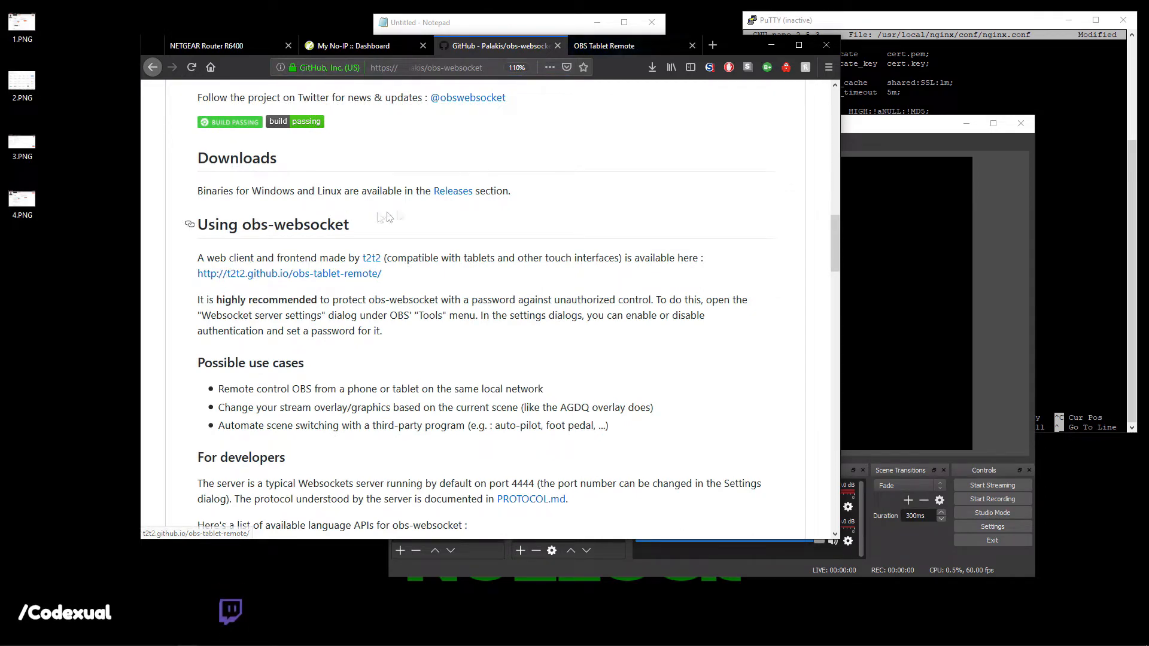
# Download obs-websocket-4.5.1-Windows.zip from the Releases page and open it in WinRAR.
pyautogui.click(447, 194)
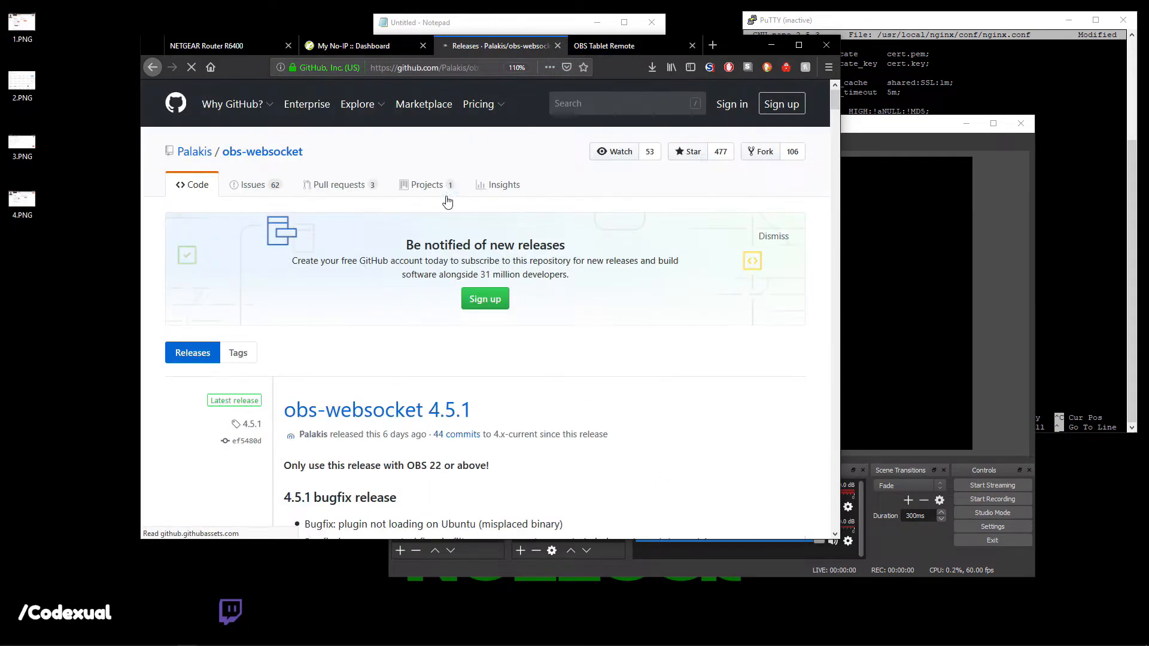
pyautogui.scroll(-15, 303, 313)
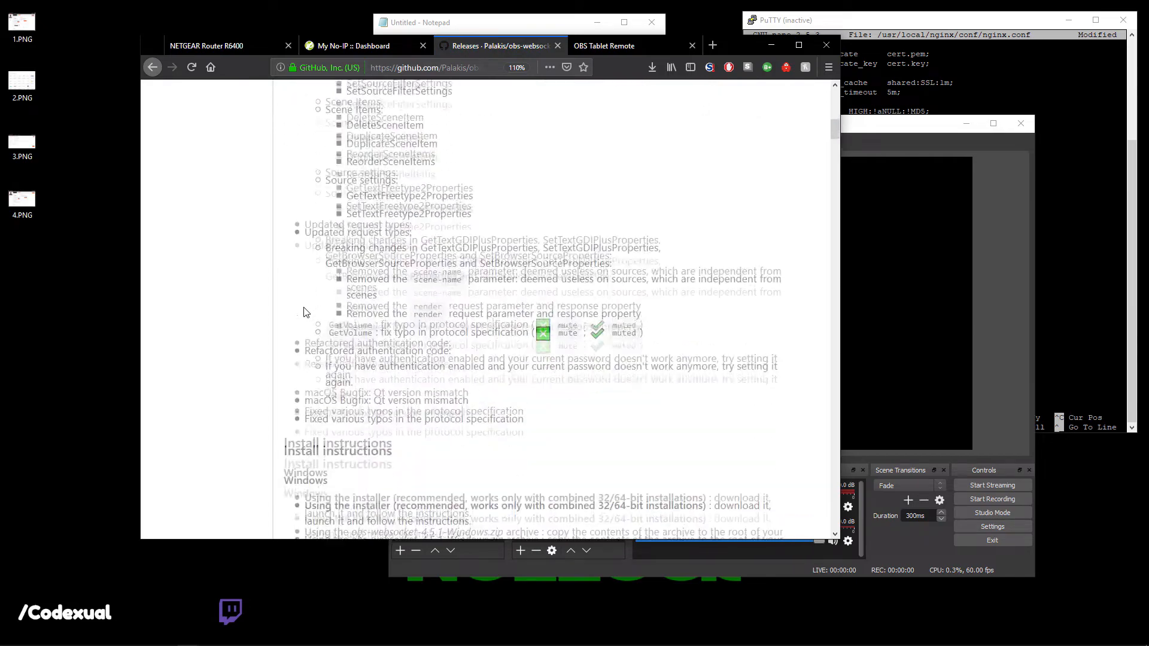
pyautogui.scroll(-9, 303, 313)
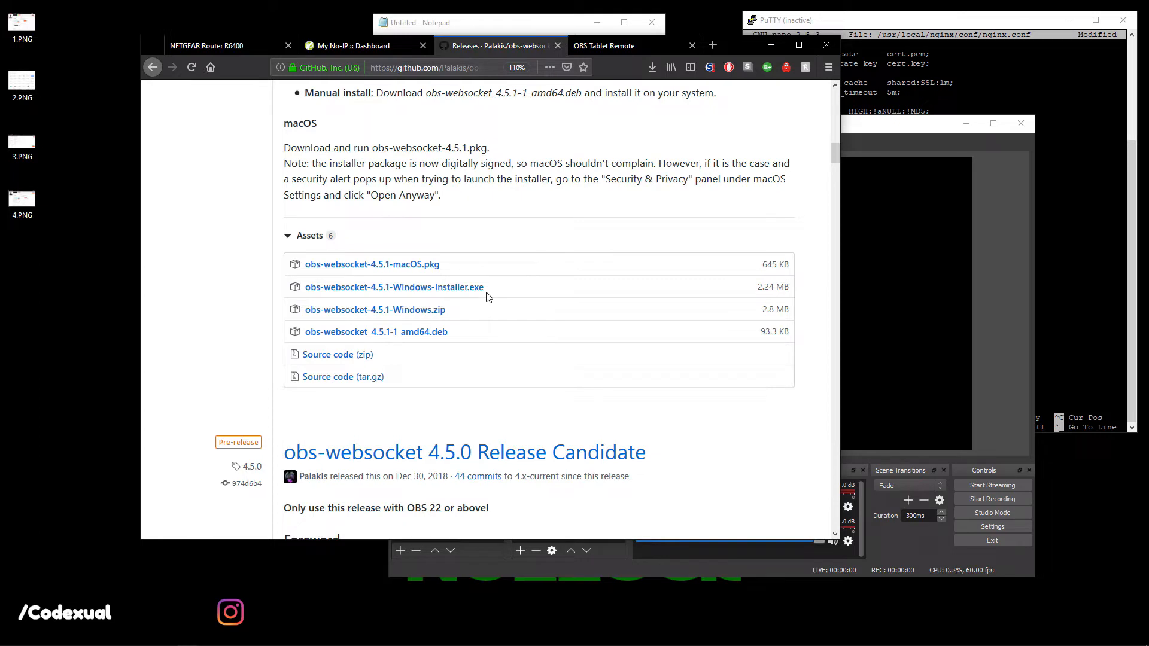
pyautogui.click(427, 311)
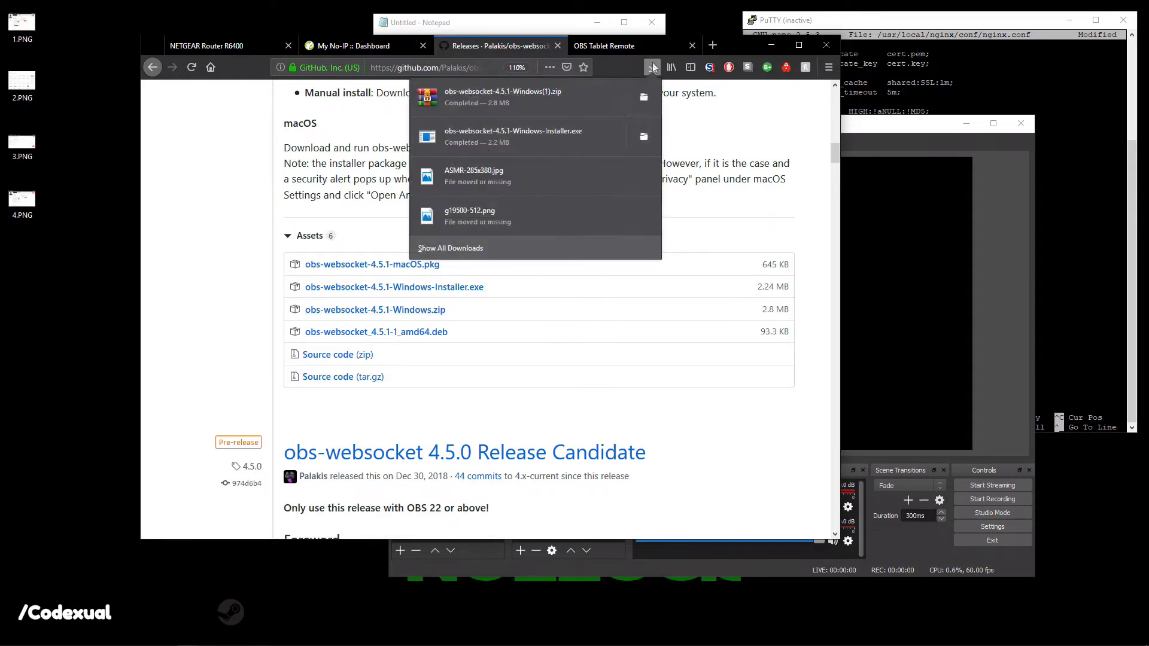
pyautogui.click(488, 97)
pyautogui.moveTo(122, 343); pyautogui.dragTo(119, 343)
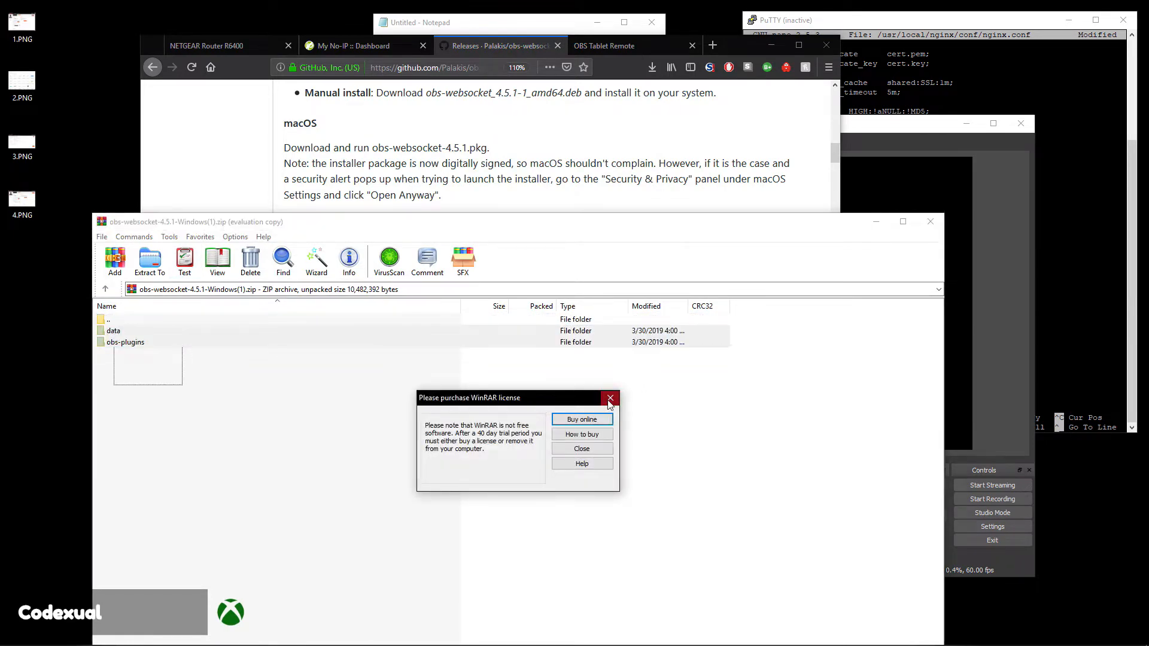
# Dismiss the WinRAR licence reminder and browse File Explorer to C:\Program Files\obs-studio.
pyautogui.click(609, 399)
pyautogui.press('super+e')
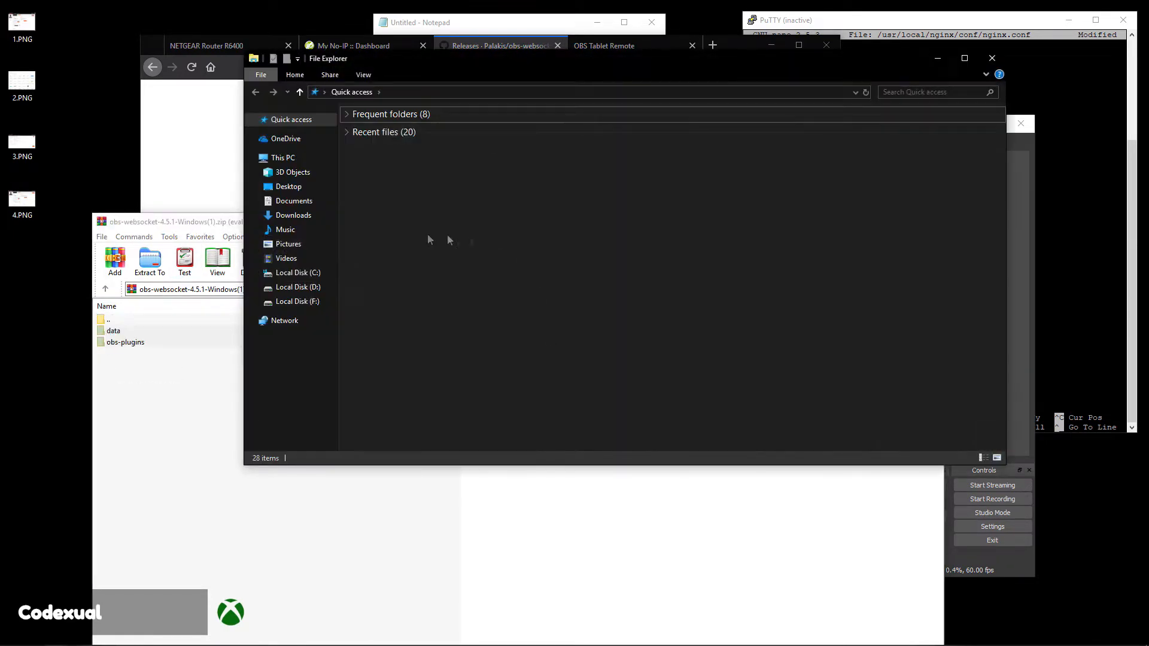
pyautogui.click(297, 273)
pyautogui.doubleClick(394, 190)
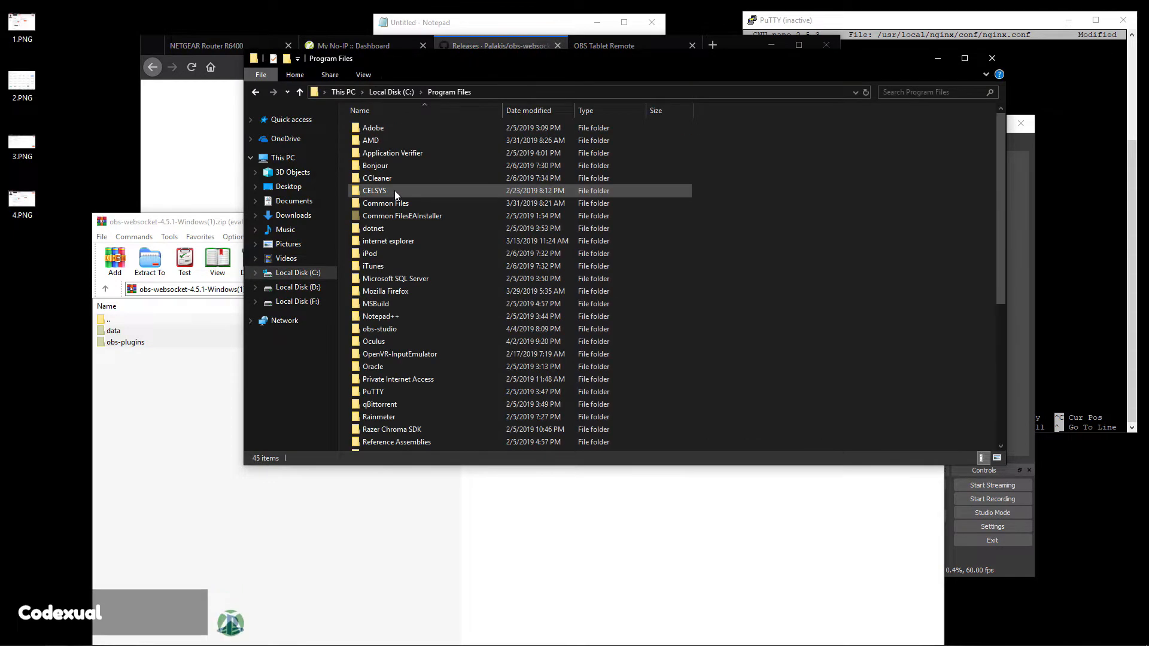
pyautogui.scroll(-6, 429, 261)
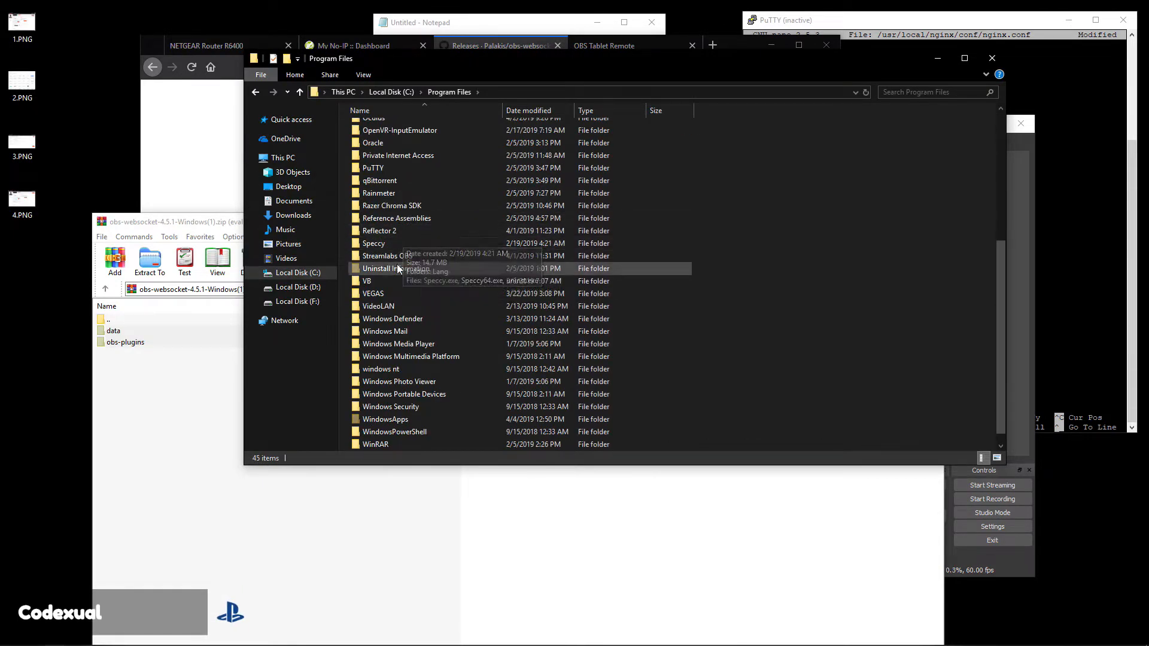
pyautogui.scroll(1, 408, 189)
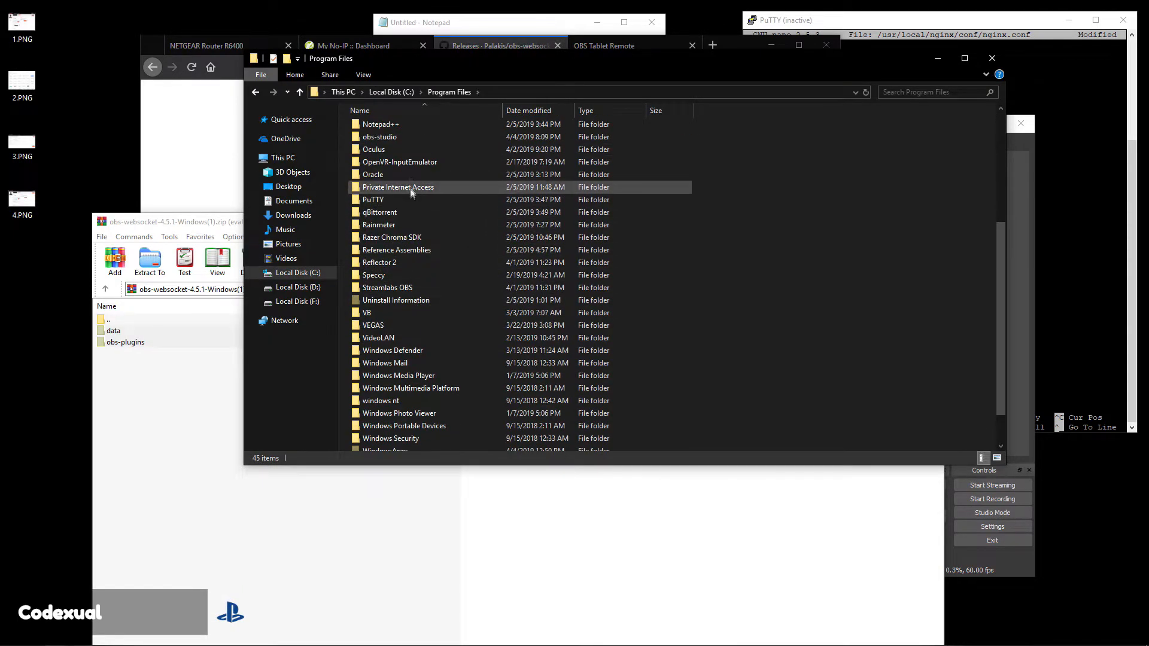
pyautogui.doubleClick(393, 137)
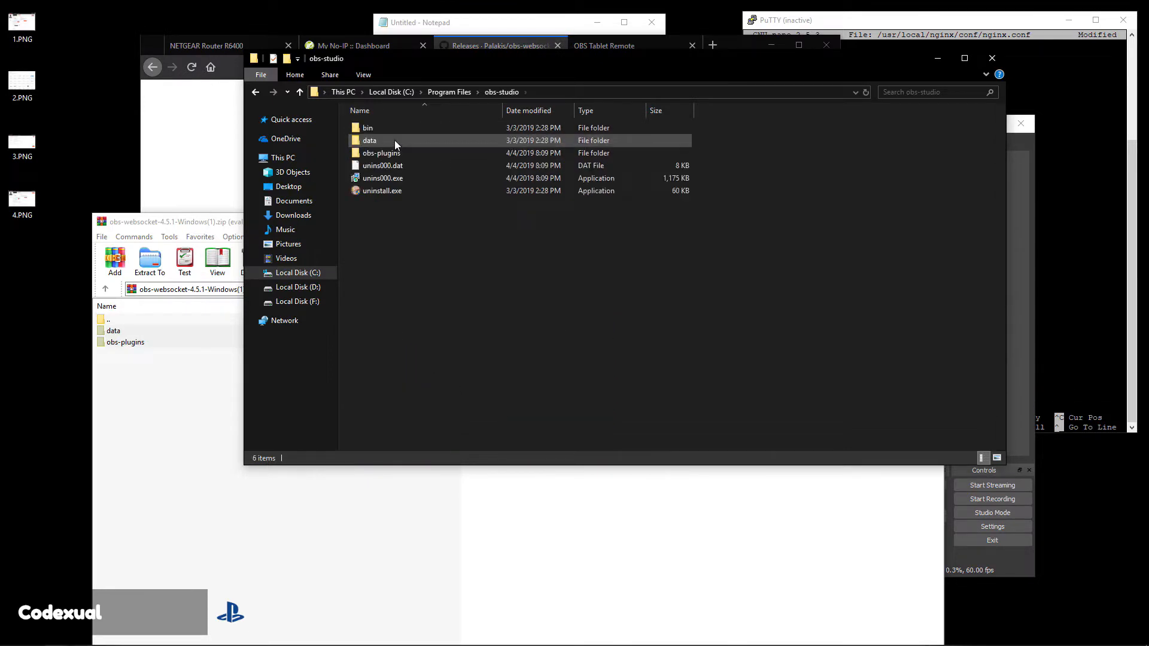
# Close the obs-studio folder and the obs-websocket archive, leaving OBS Studio in front.
pyautogui.moveTo(815, 359); pyautogui.dragTo(503, 263)
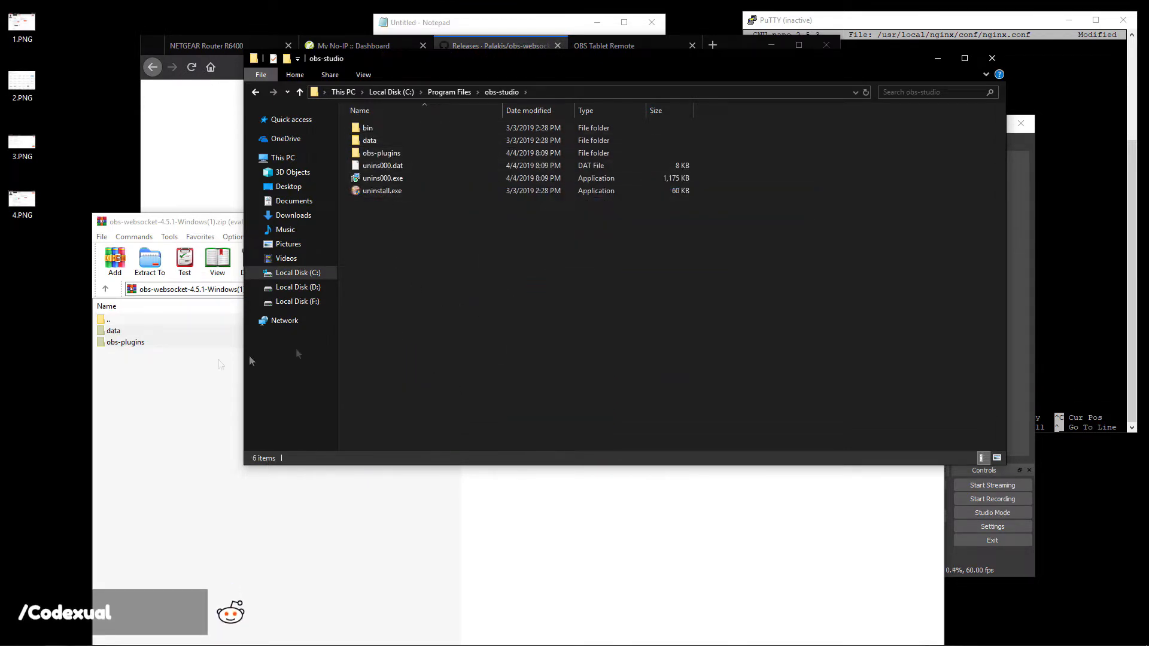
pyautogui.click(992, 60)
pyautogui.moveTo(814, 240); pyautogui.dragTo(724, 228)
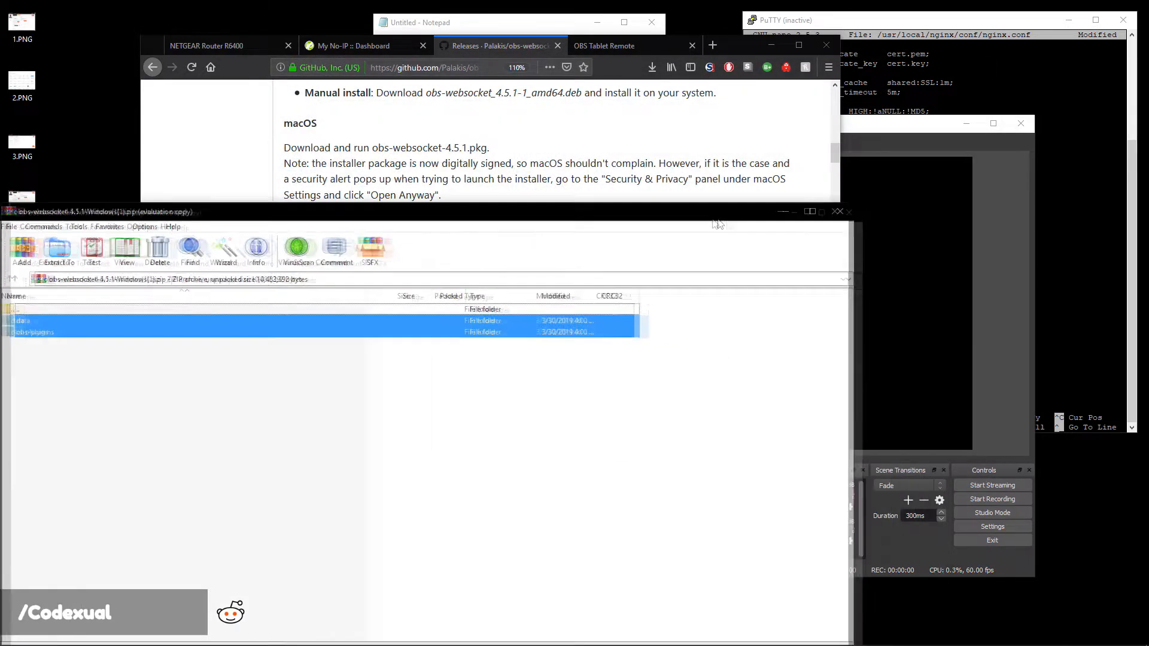
pyautogui.click(827, 211)
pyautogui.click(974, 239)
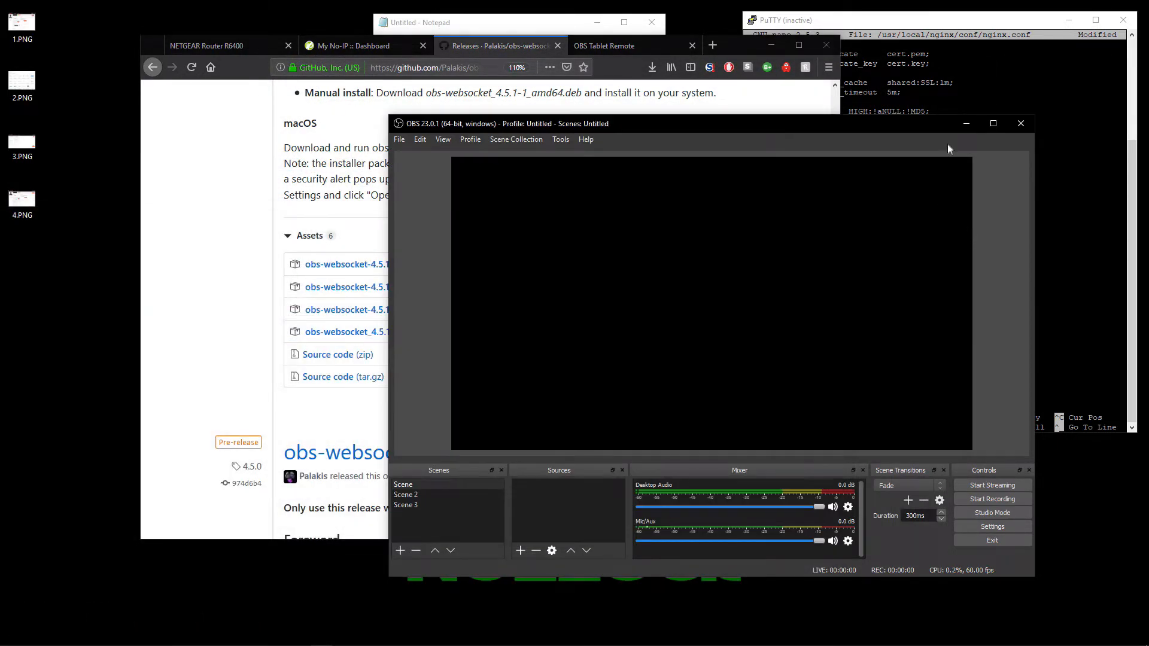
# Move OBS up-left, check the OBS Websocket port line in the notes, and select Scene.
pyautogui.moveTo(914, 124); pyautogui.dragTo(877, 118)
pyautogui.click(214, 147)
pyautogui.click(526, 29)
pyautogui.moveTo(407, 123); pyautogui.dragTo(533, 124)
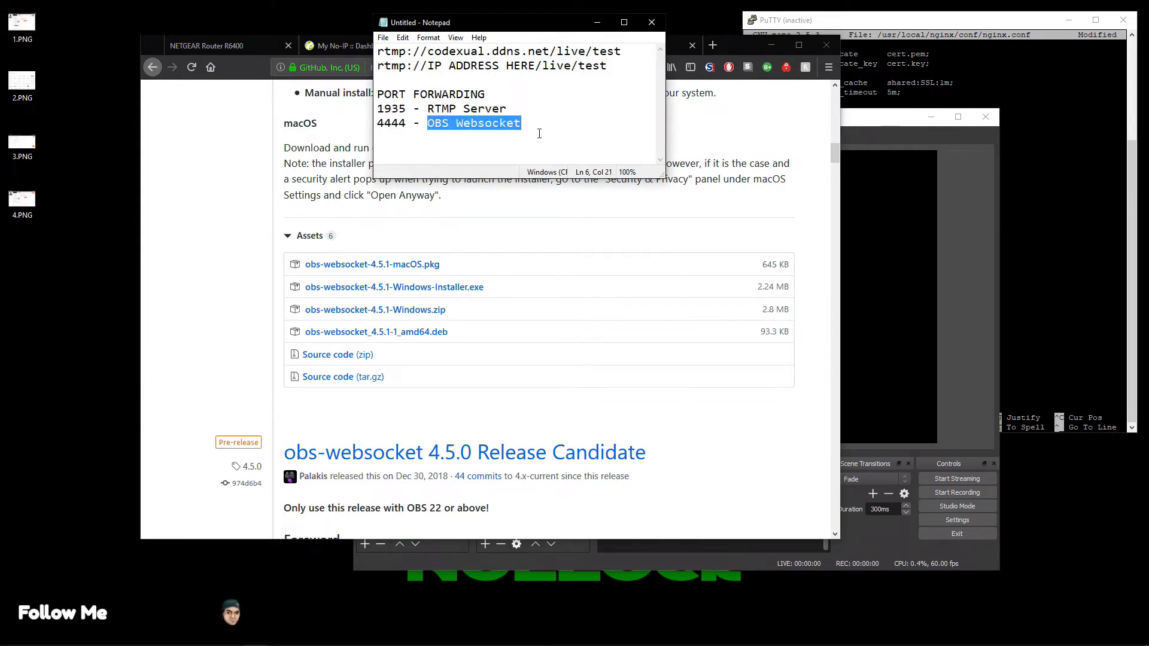
pyautogui.click(972, 293)
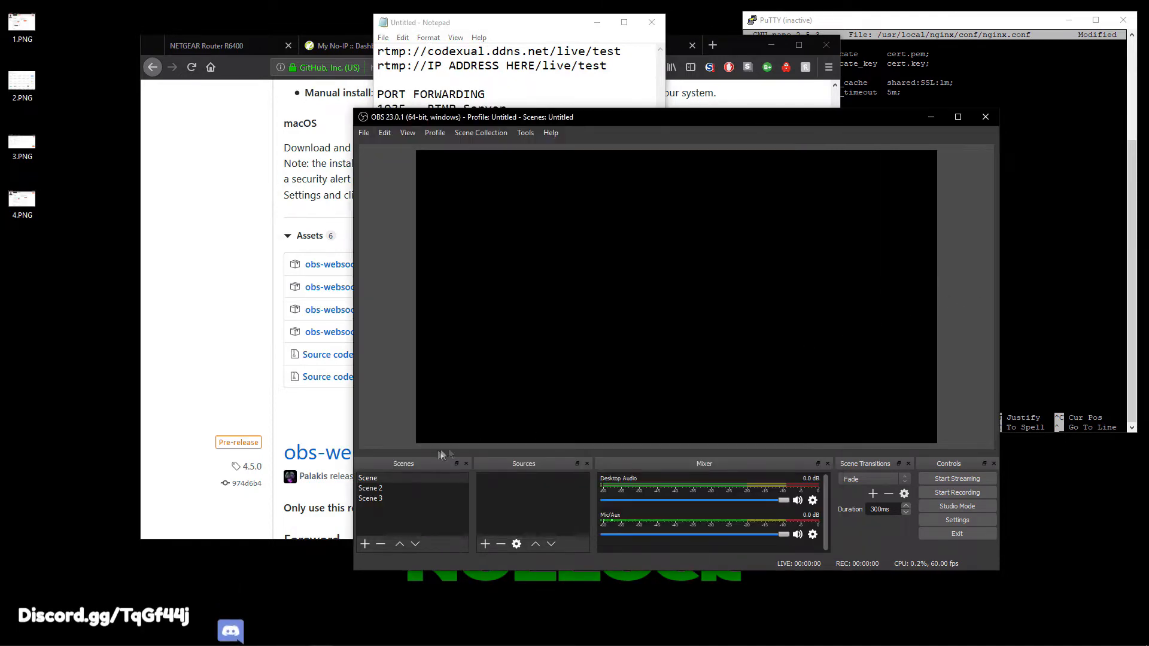
pyautogui.click(381, 488)
pyautogui.click(380, 479)
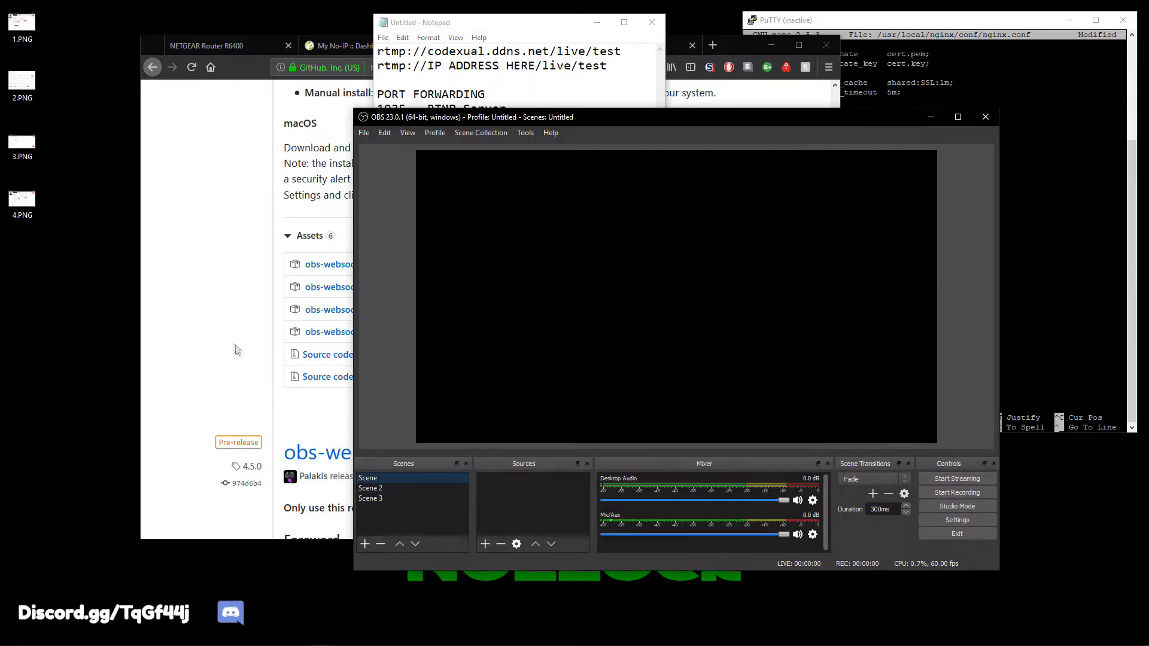
# Show the NETGEAR Port Forwarding page's OBS Websocket rule forwarding 4444 to 10.0.0.6.
pyautogui.click(233, 335)
pyautogui.click(221, 49)
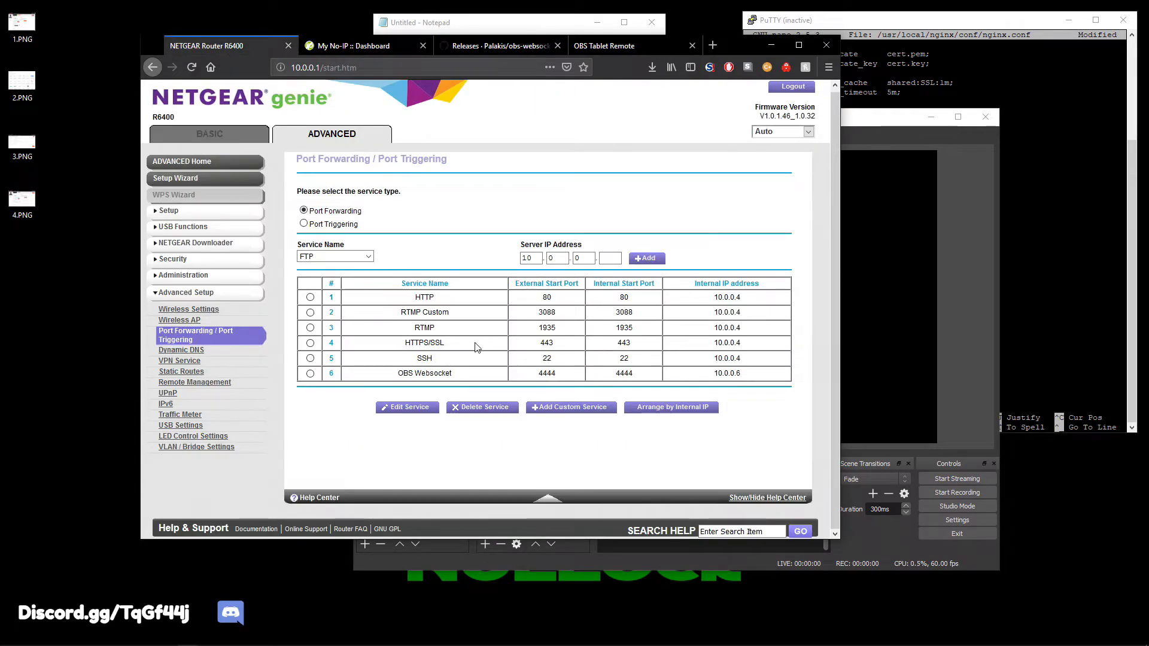
pyautogui.moveTo(519, 375); pyautogui.dragTo(745, 375)
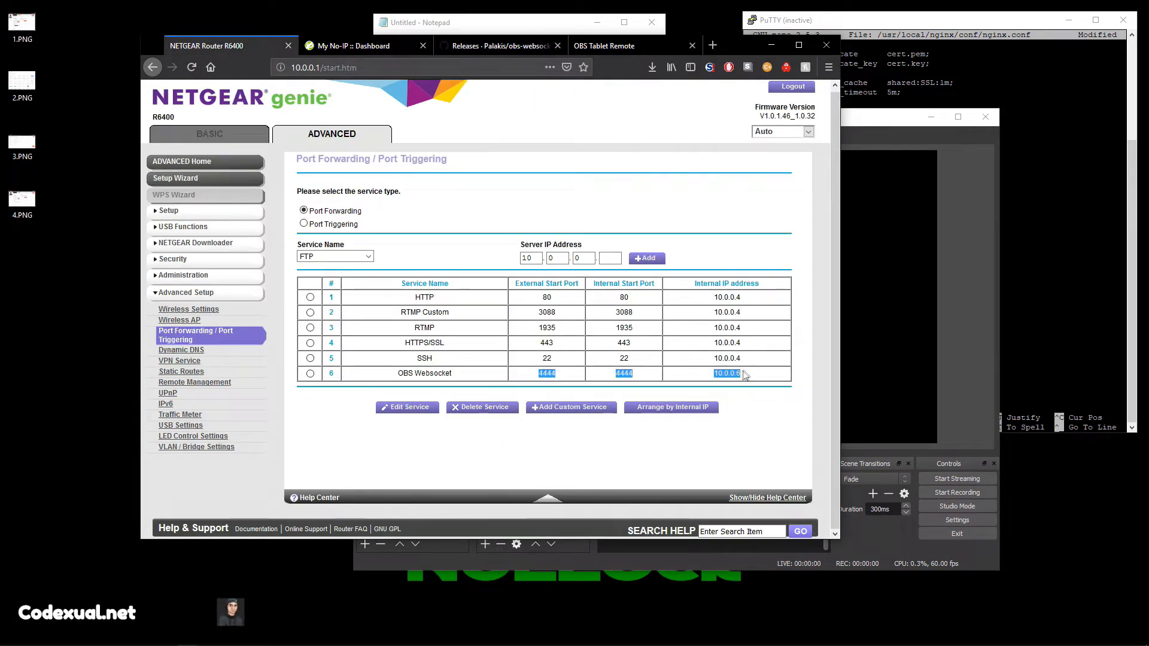
pyautogui.press('super')
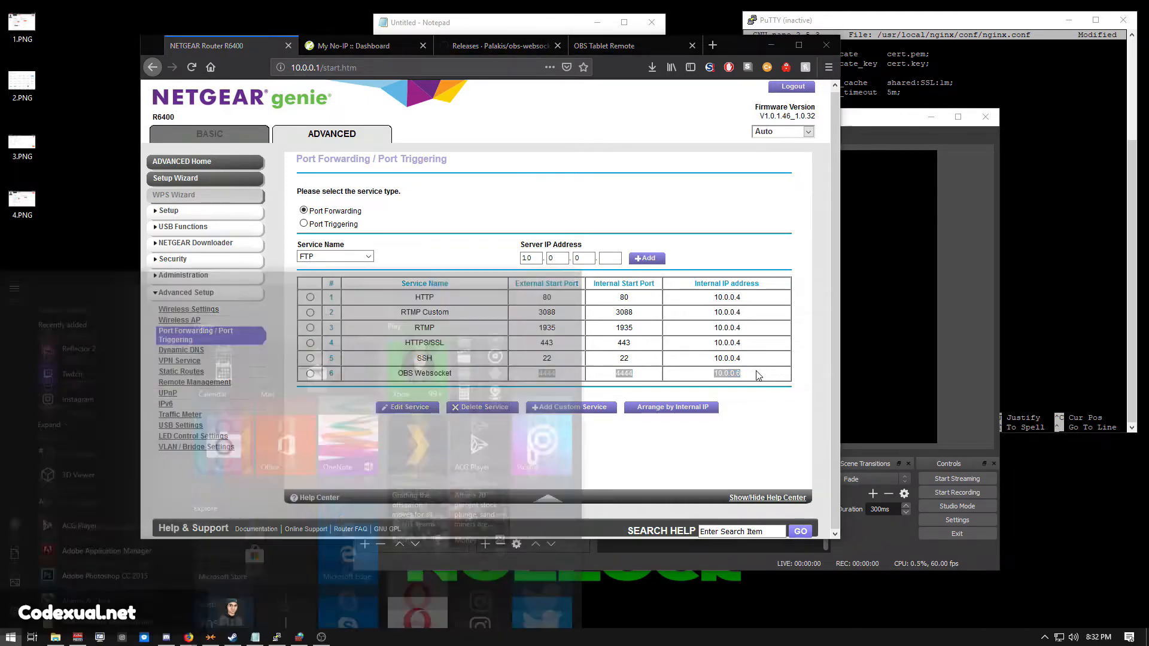
# Launch Command Prompt, run ipconfig, and highlight the Ethernet IPv4 address 10.0.0.6.
pyautogui.write('cmd')
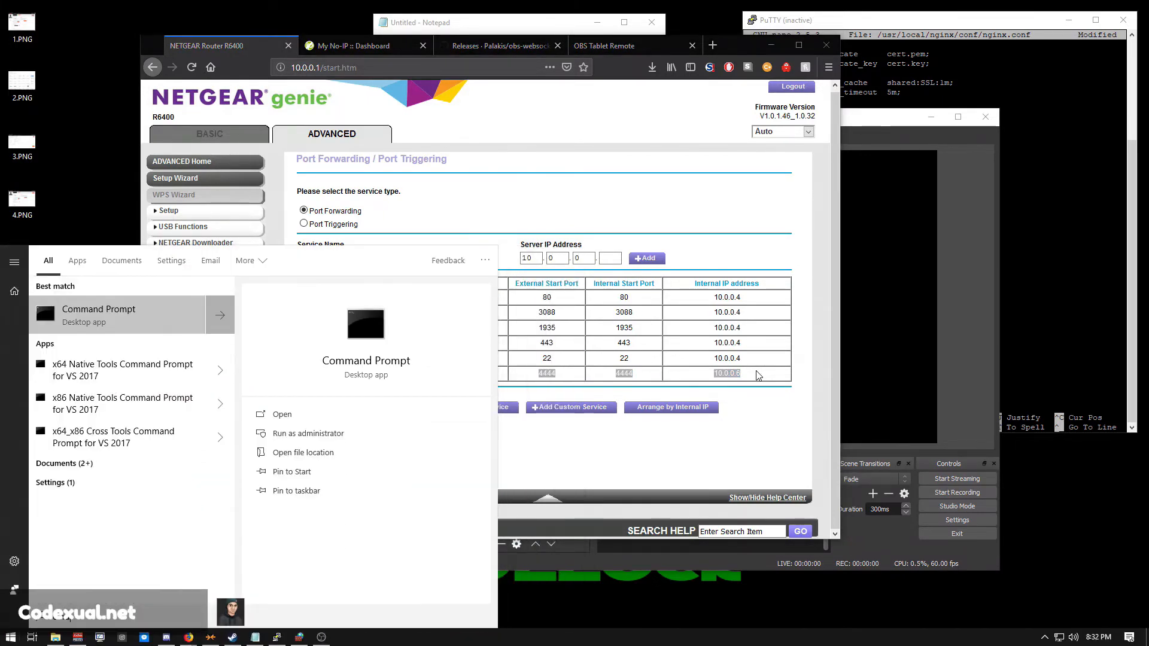
pyautogui.press('Return')
pyautogui.write('ipconfig')
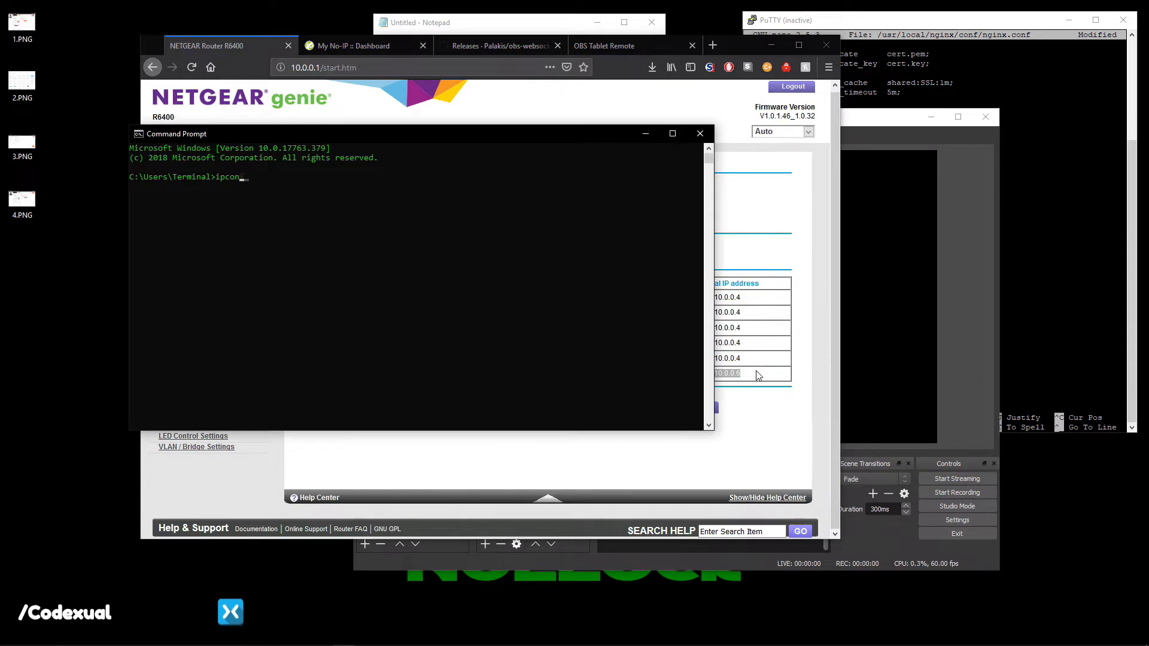
pyautogui.press('Return')
pyautogui.scroll(5, 374, 318)
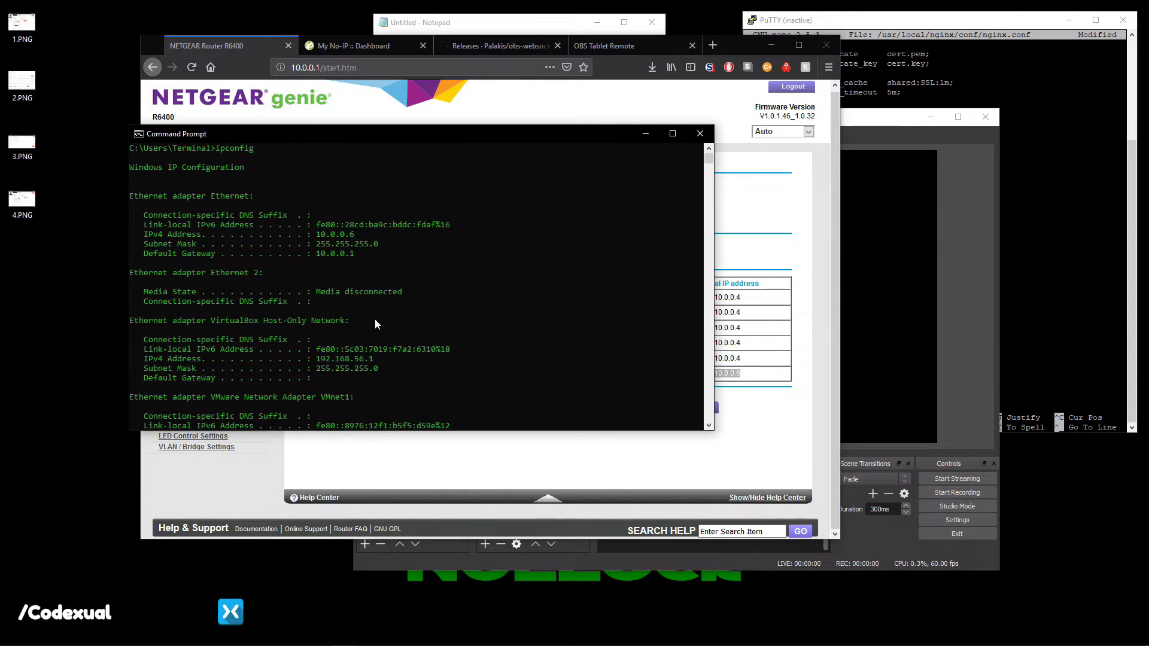
pyautogui.moveTo(136, 195); pyautogui.dragTo(215, 201)
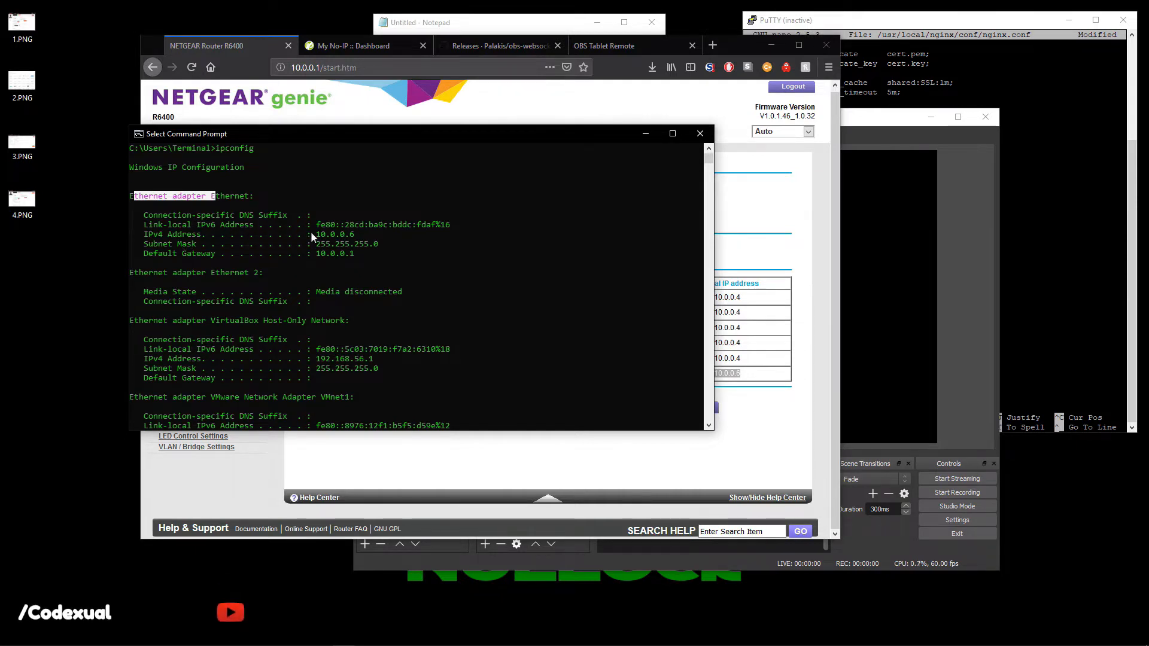
pyautogui.moveTo(311, 234); pyautogui.dragTo(364, 235)
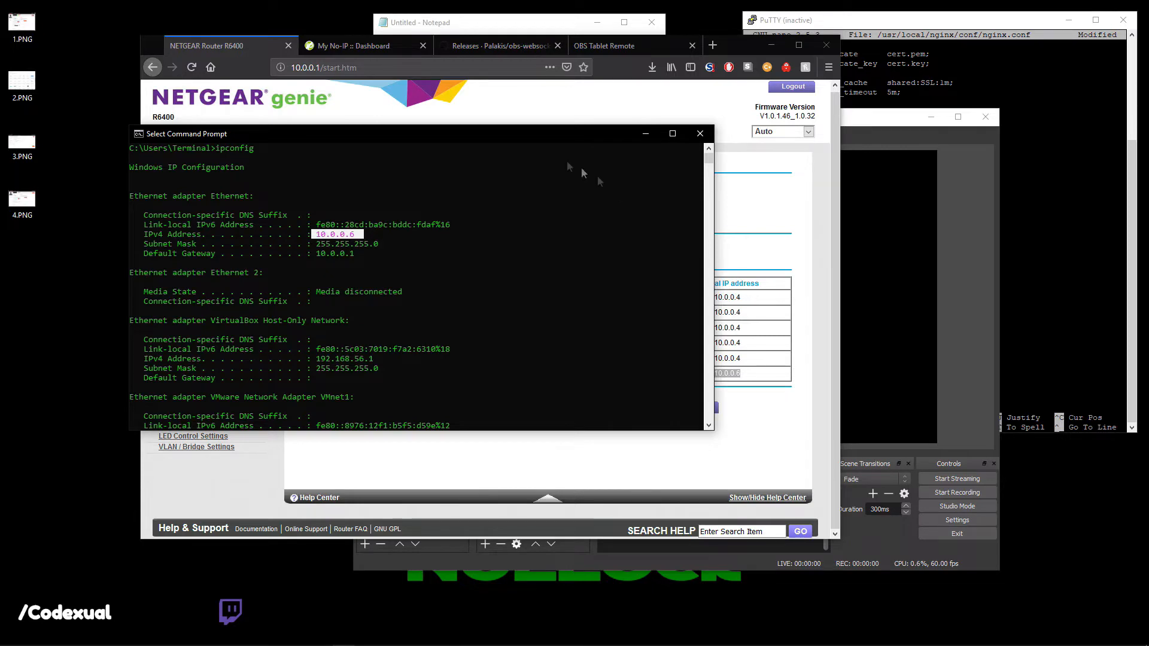
pyautogui.moveTo(545, 135); pyautogui.dragTo(483, 220)
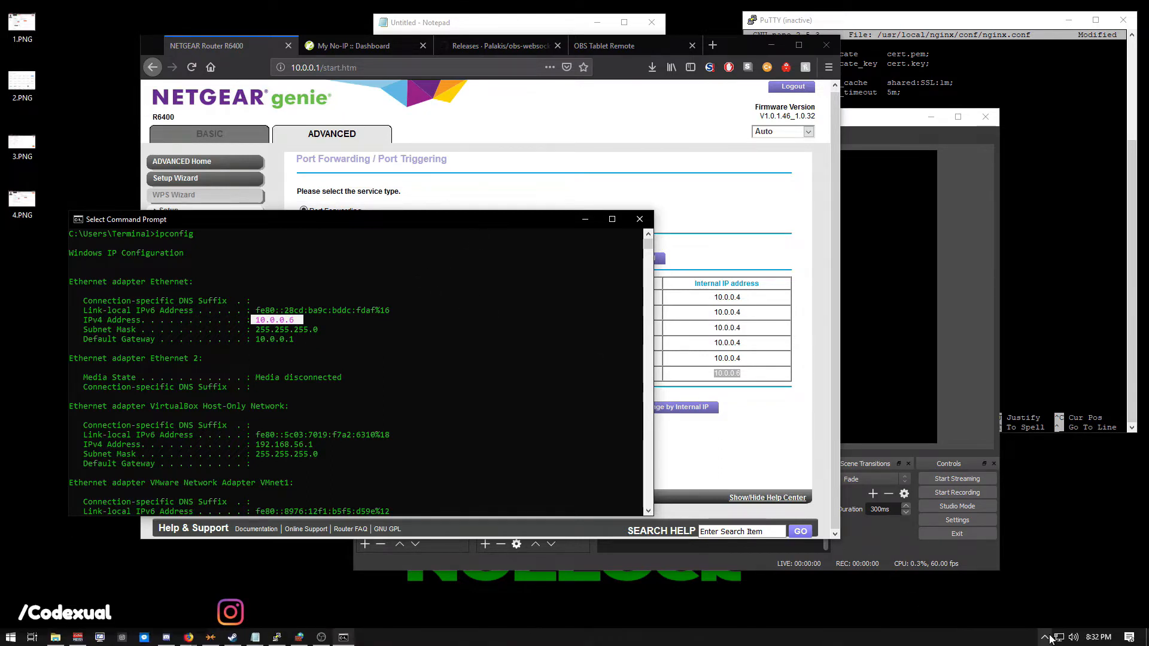
pyautogui.click(1045, 637)
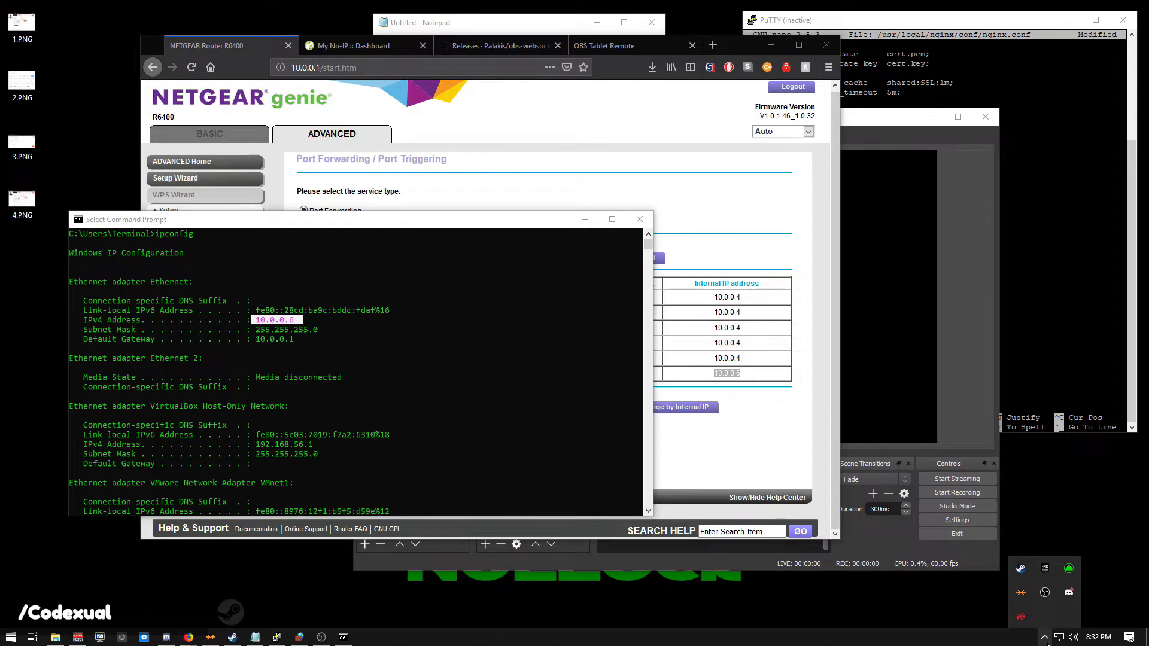
# Open the Ethernet adapter's properties via Network & Internet settings and select TCP/IPv4.
pyautogui.rightClick(1059, 636)
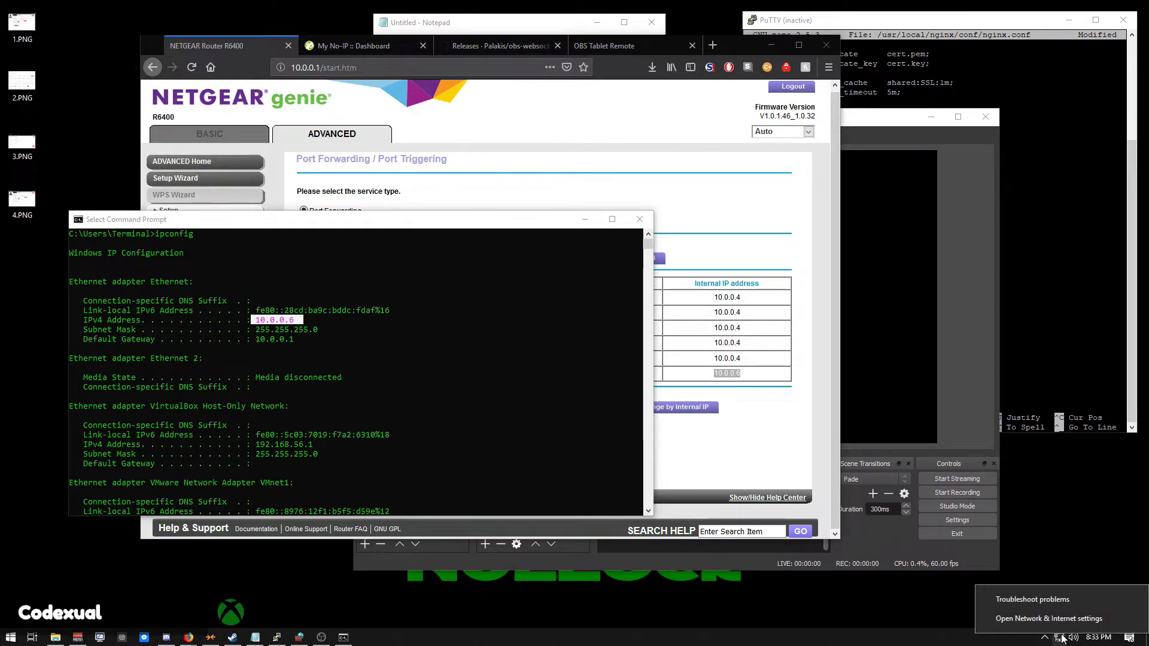
pyautogui.click(1059, 625)
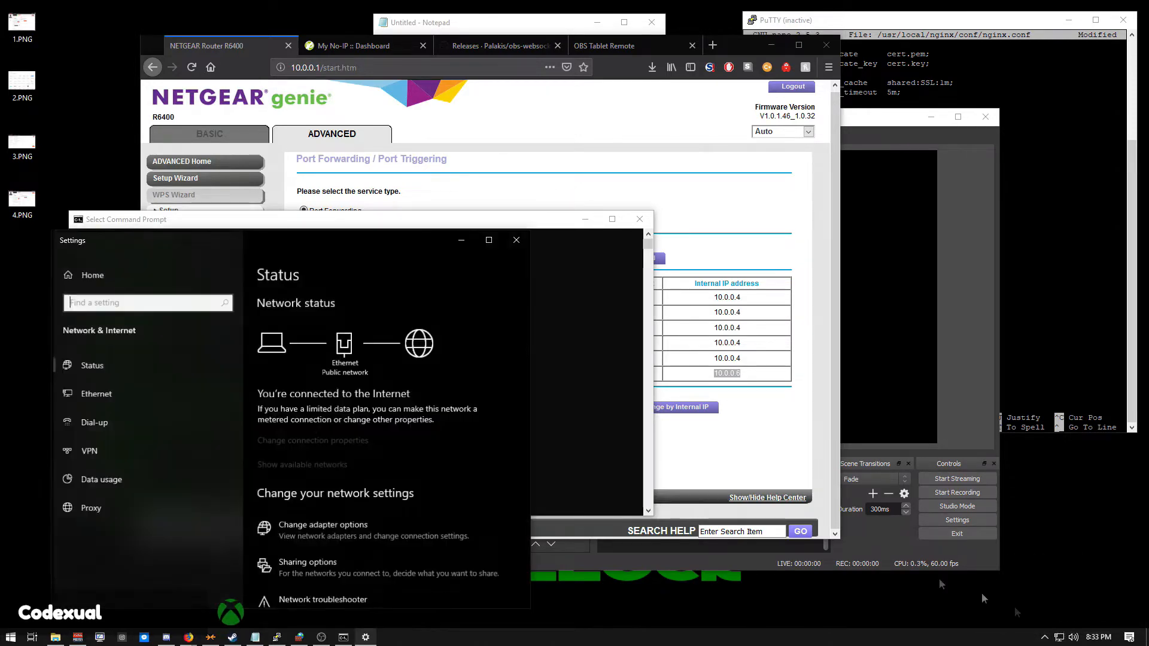
pyautogui.click(303, 534)
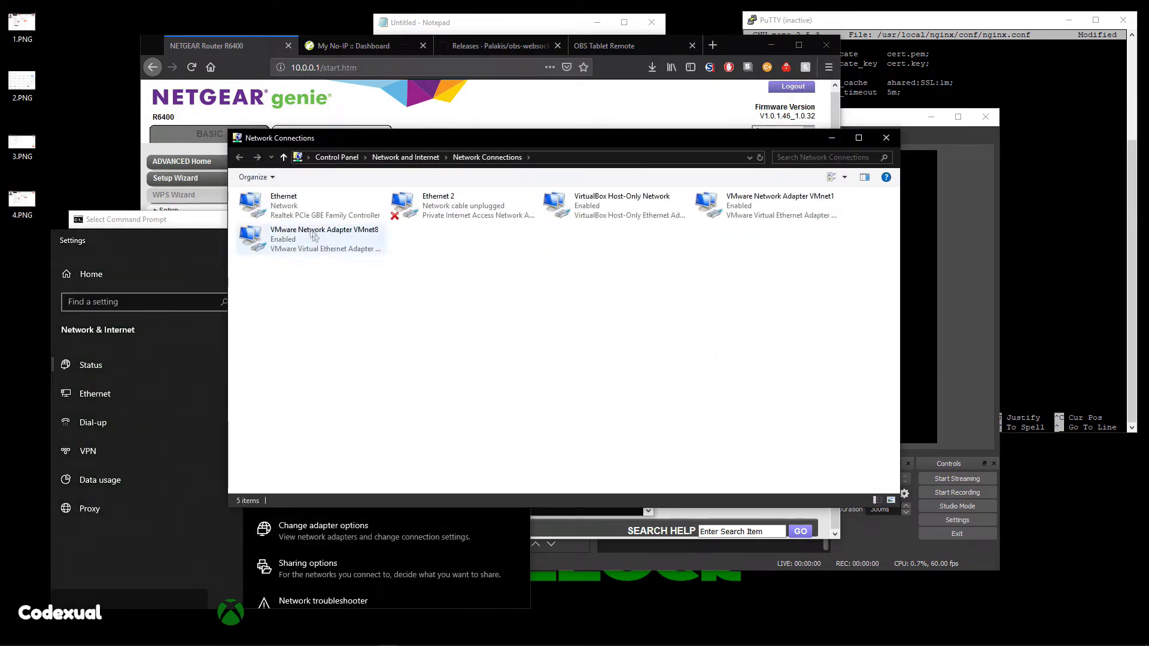
pyautogui.click(270, 203)
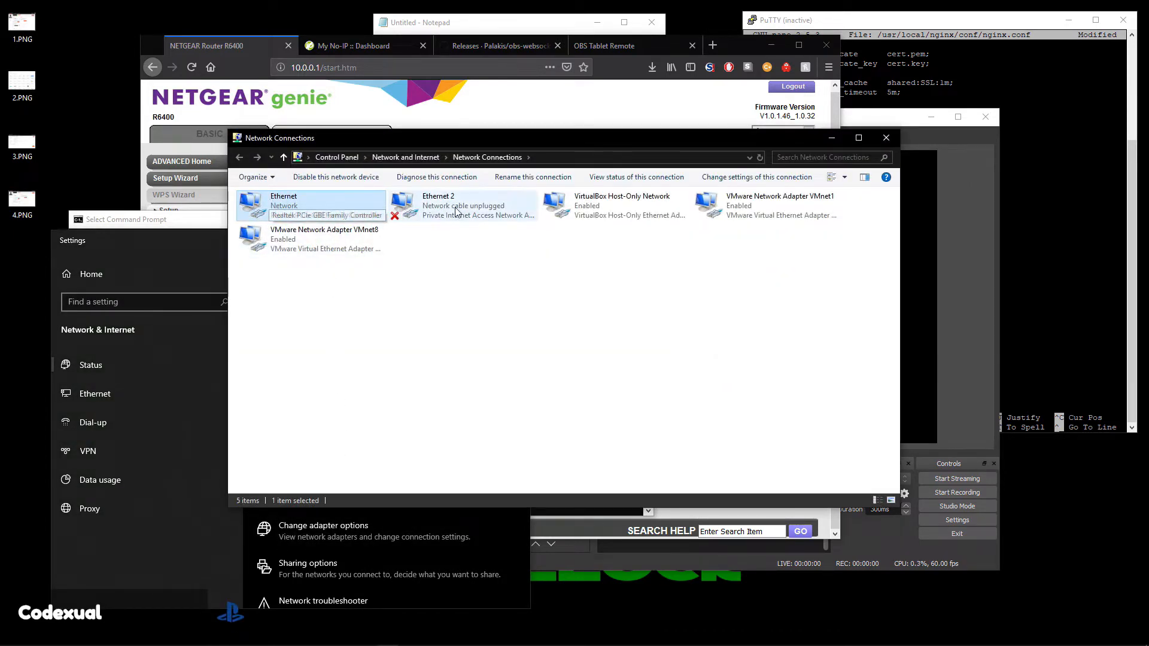
pyautogui.rightClick(294, 197)
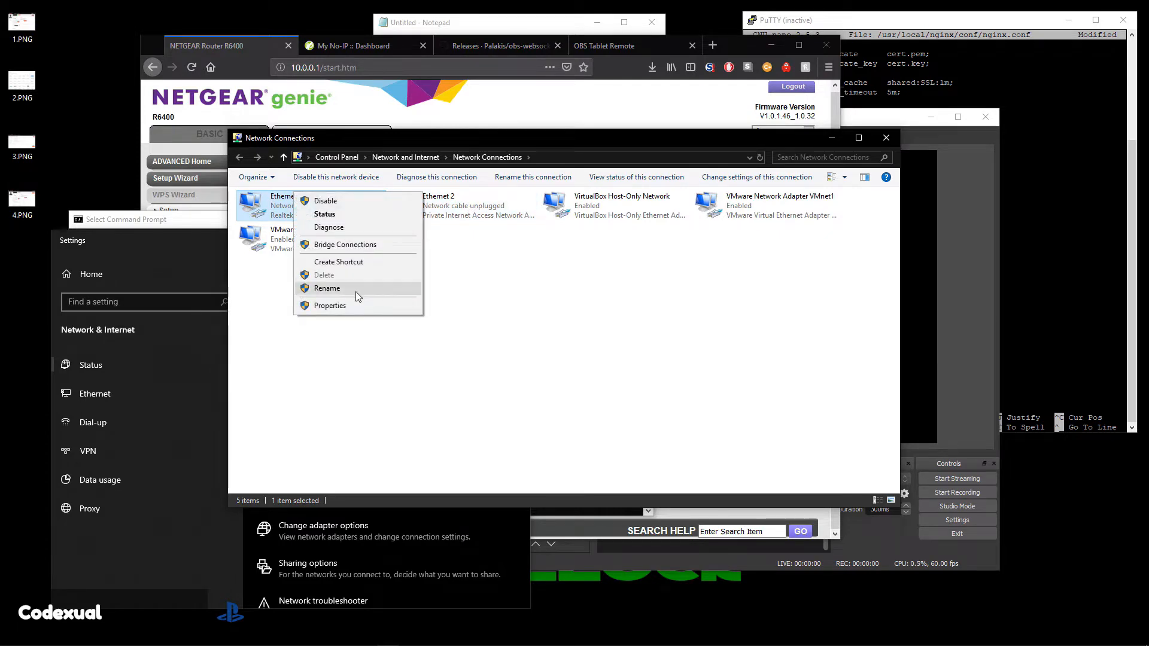
pyautogui.click(345, 309)
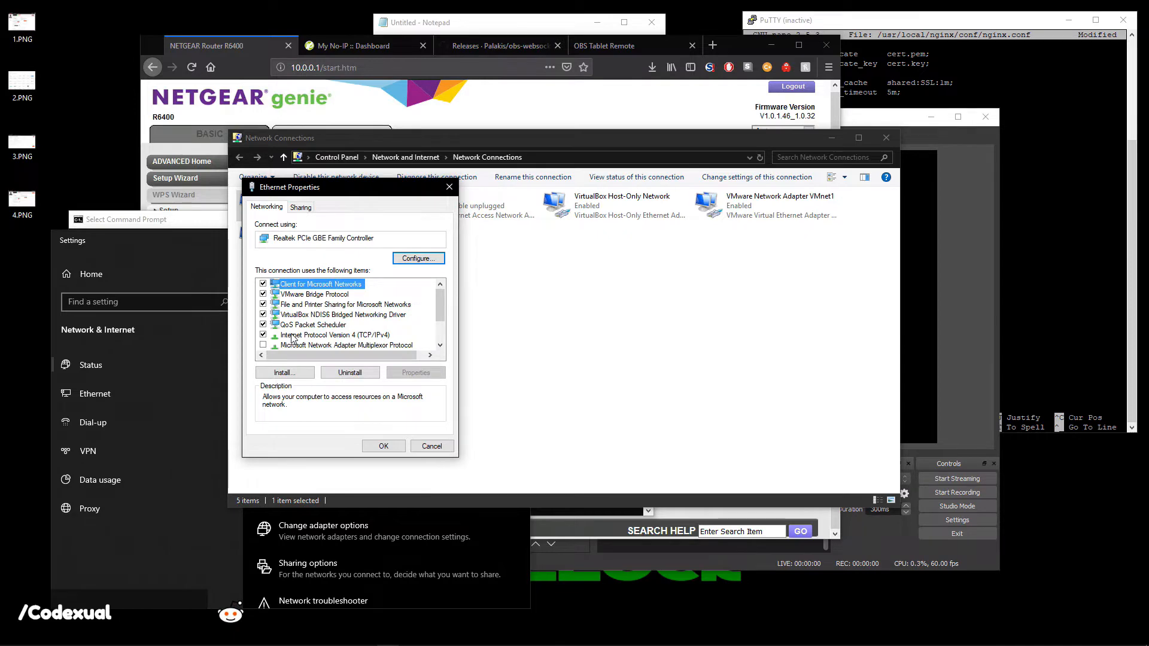
pyautogui.click(335, 335)
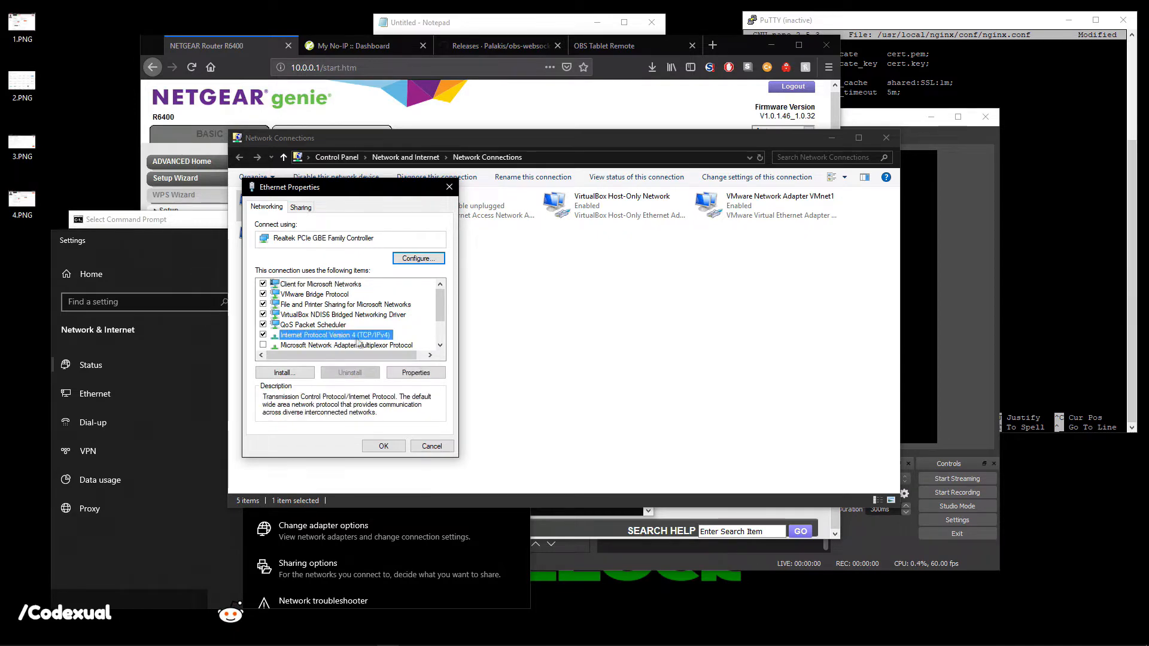
# Compare the IPv4 settings (IP 10.0.0.6, subnet, gateway 10.0.0.1) against the ipconfig output.
pyautogui.doubleClick(376, 340)
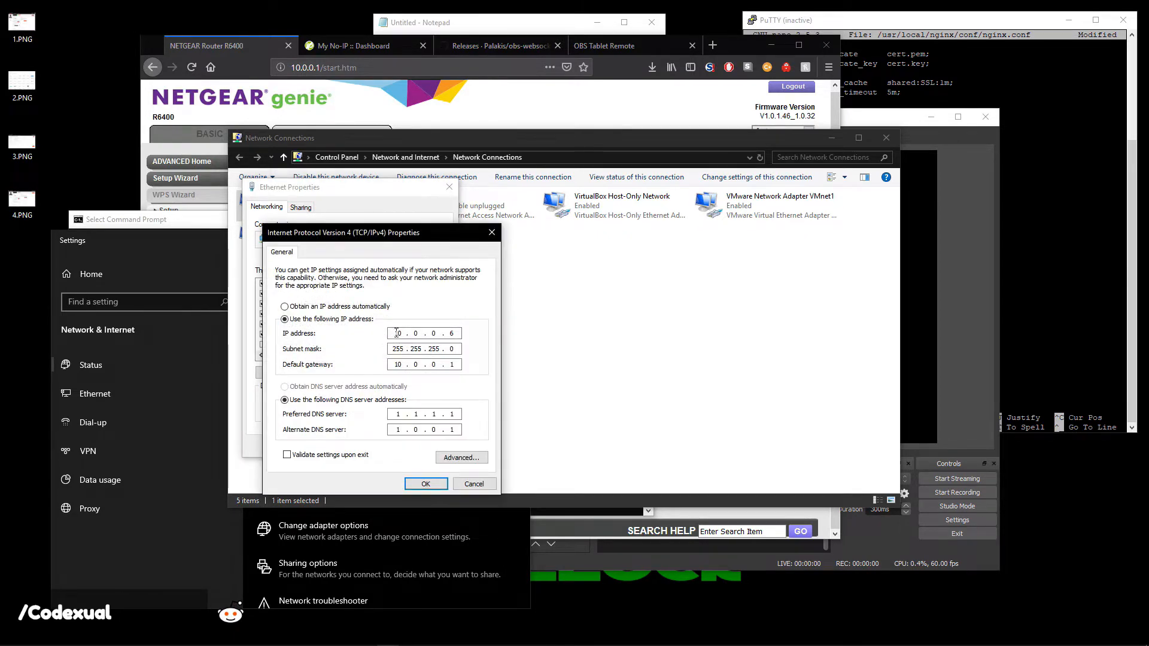
pyautogui.moveTo(377, 238); pyautogui.dragTo(647, 234)
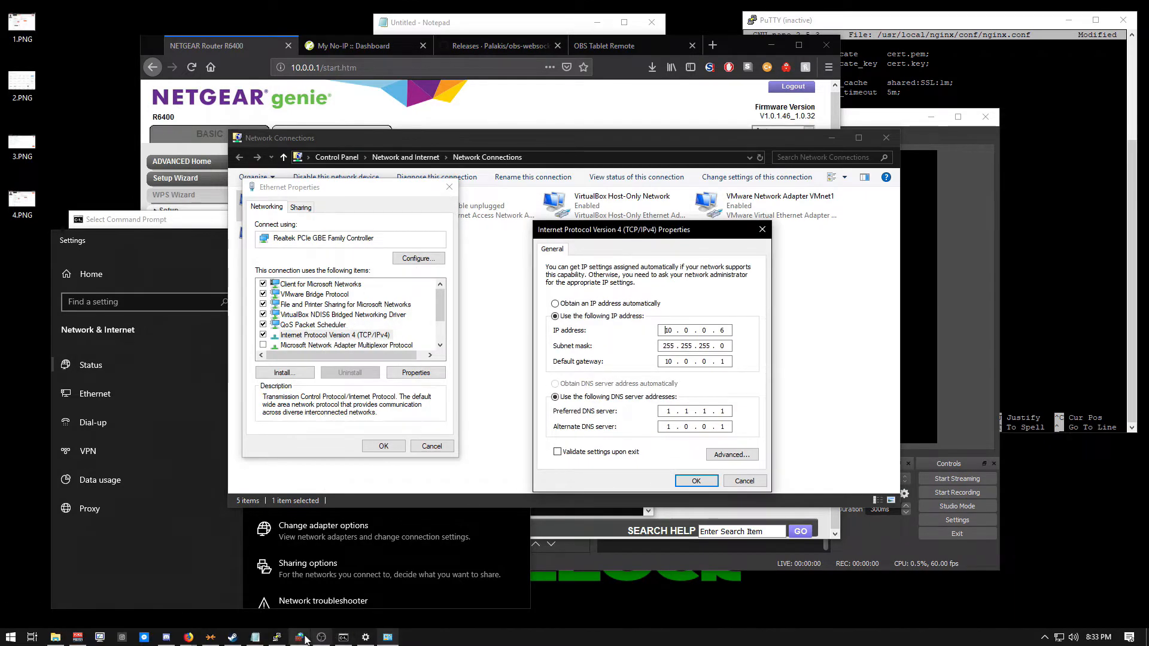
pyautogui.click(343, 637)
pyautogui.hotkey('alt', 'Tab')
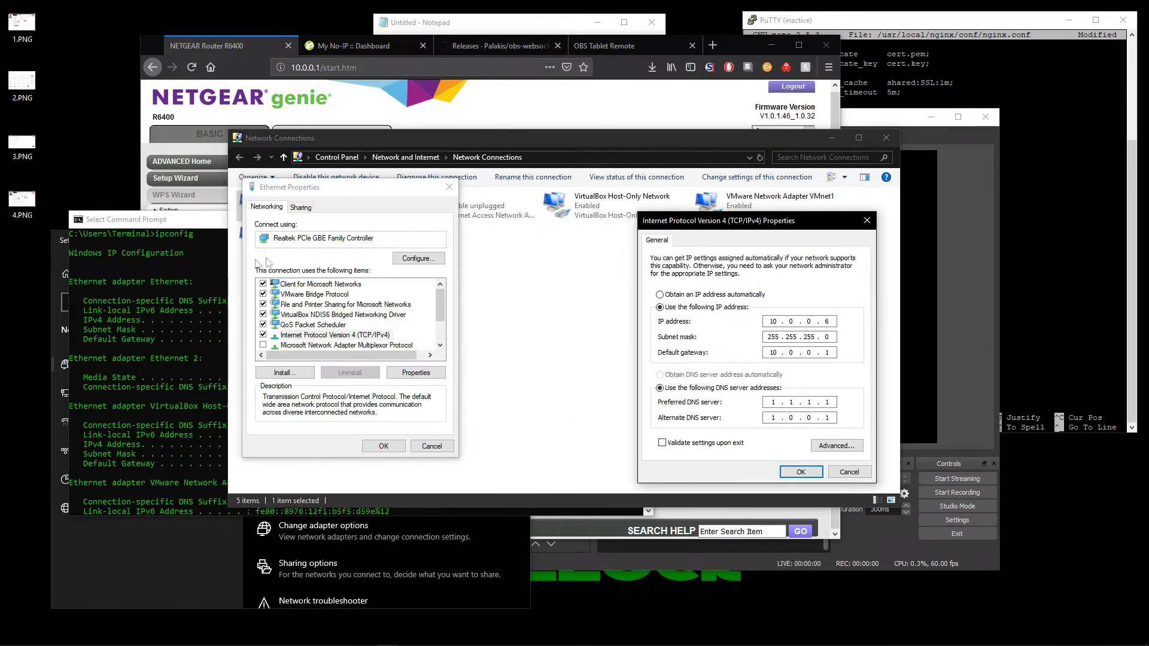
pyautogui.moveTo(187, 223); pyautogui.dragTo(157, 212)
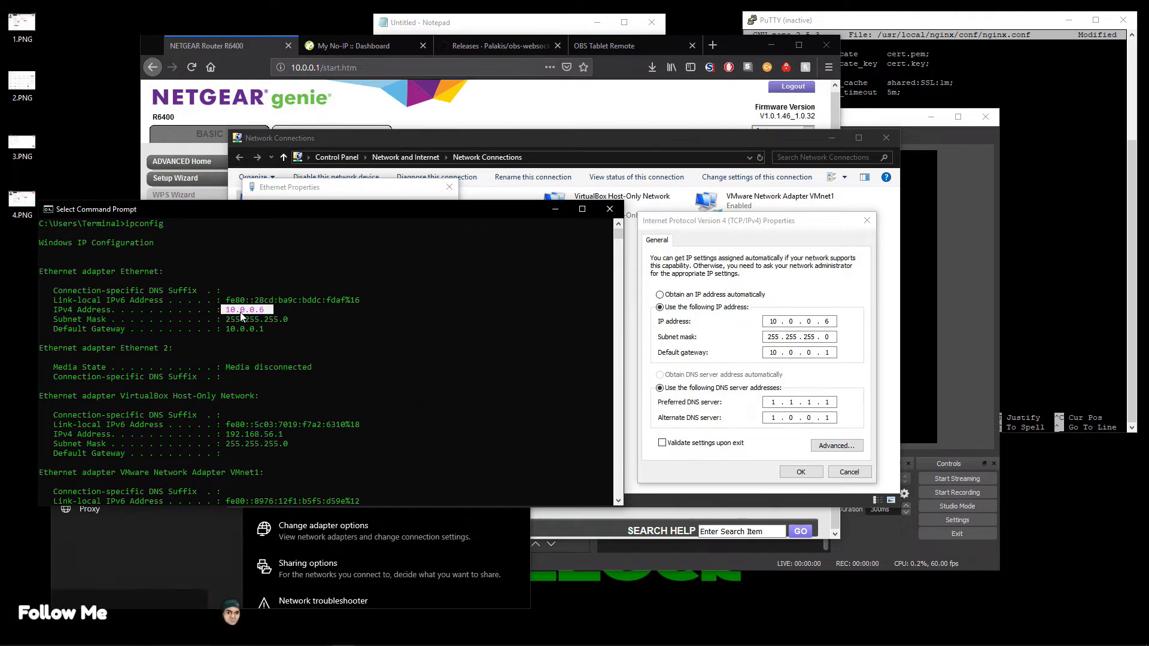
pyautogui.click(745, 326)
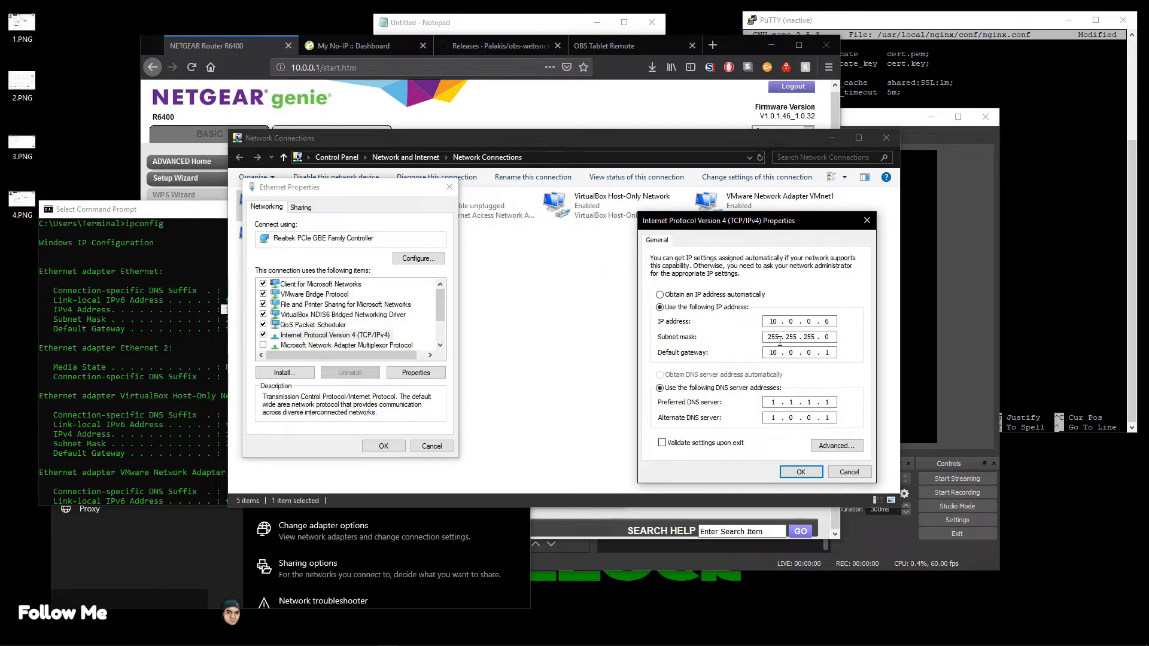
pyautogui.click(201, 321)
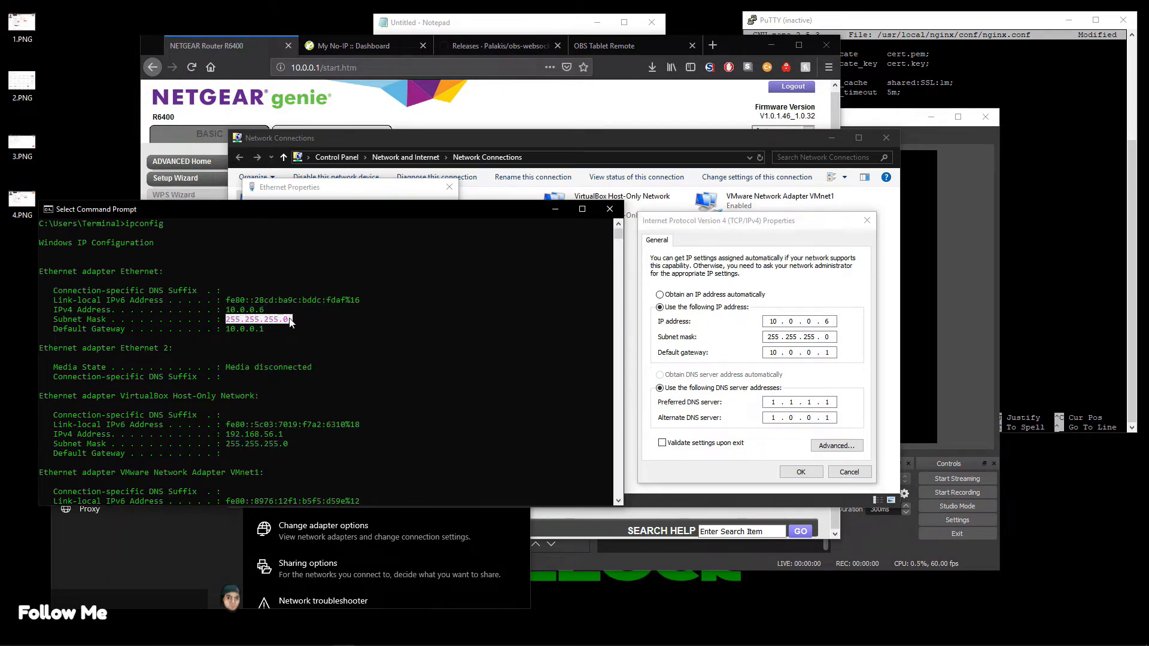
pyautogui.click(793, 338)
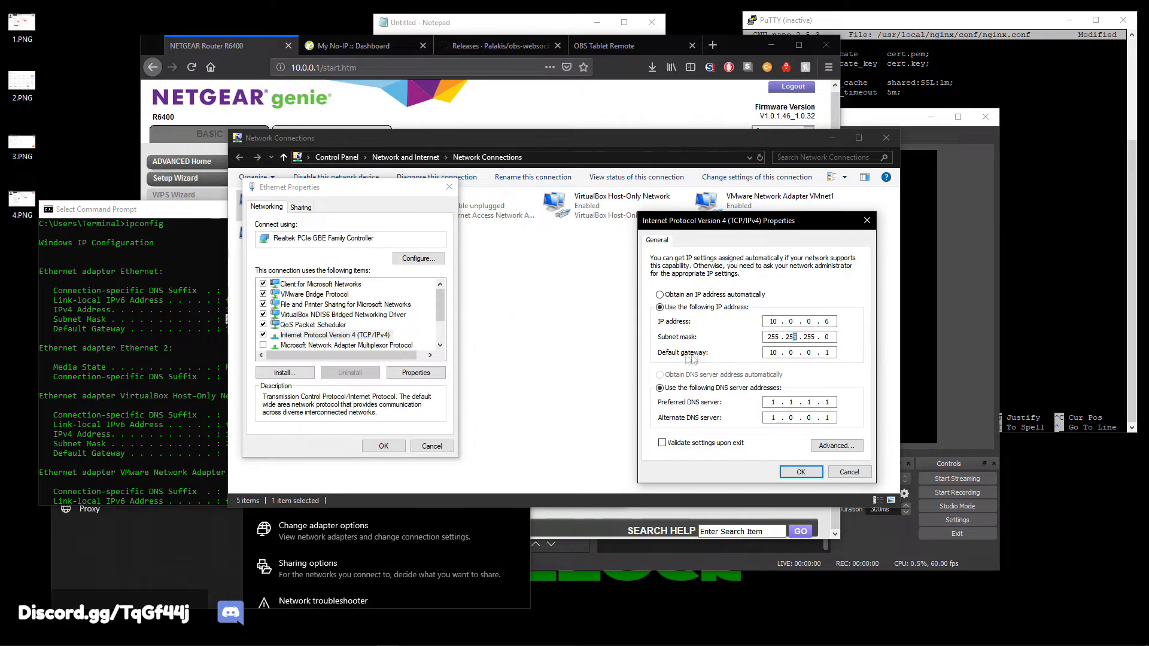
pyautogui.click(222, 335)
pyautogui.moveTo(230, 330); pyautogui.dragTo(283, 330)
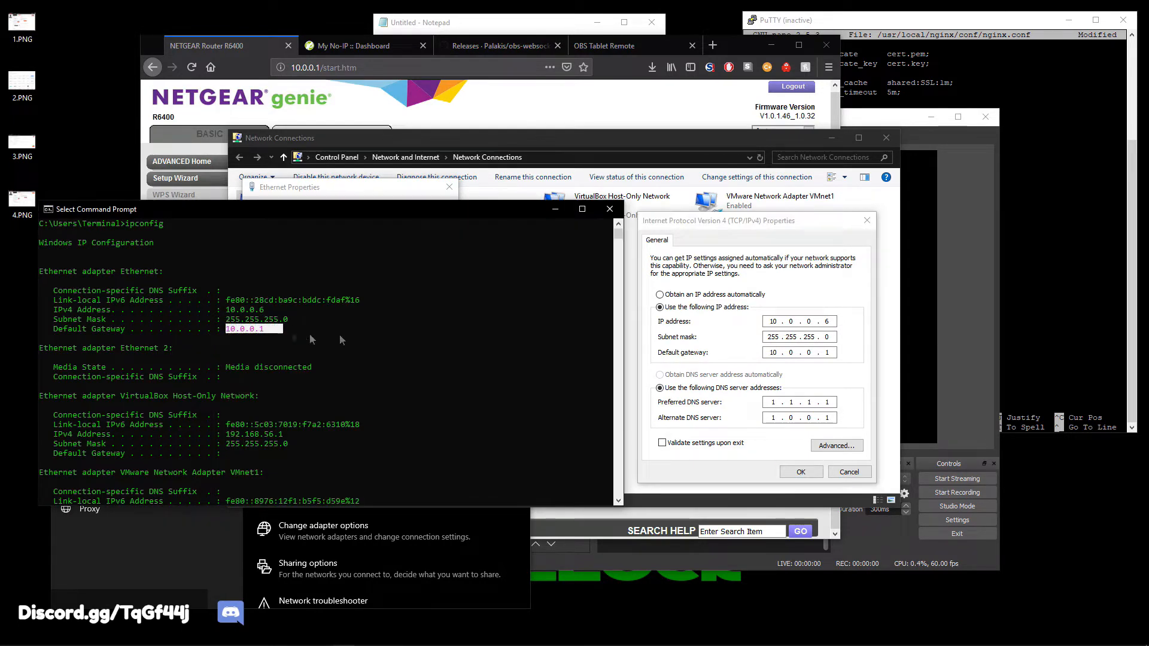
pyautogui.click(772, 353)
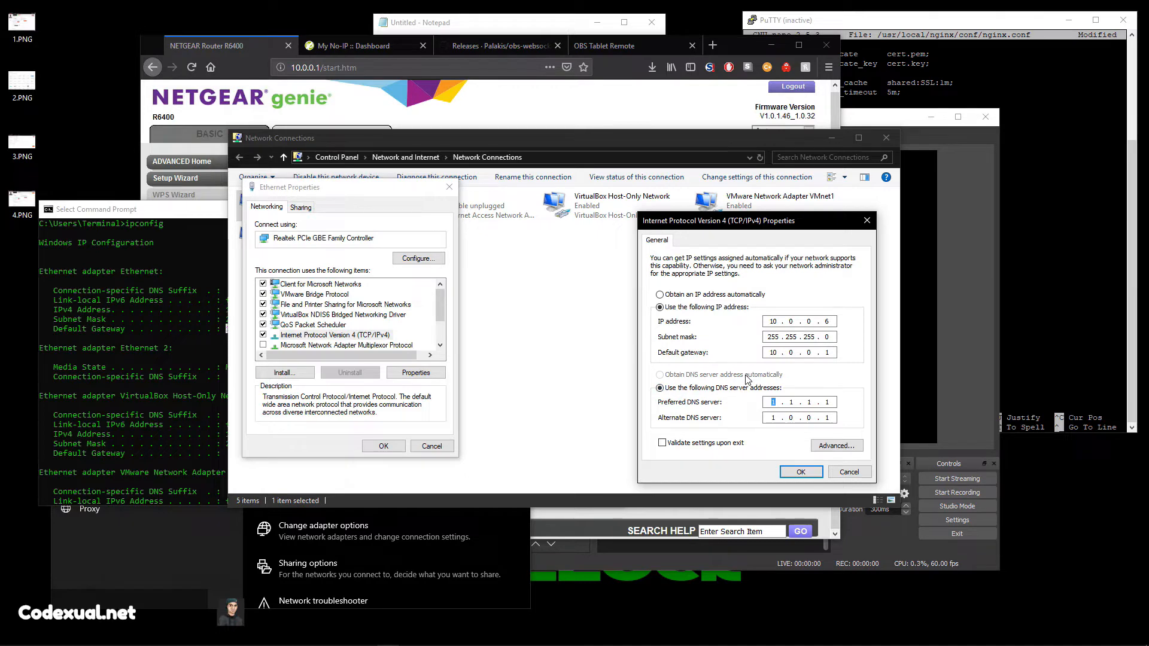
pyautogui.click(798, 472)
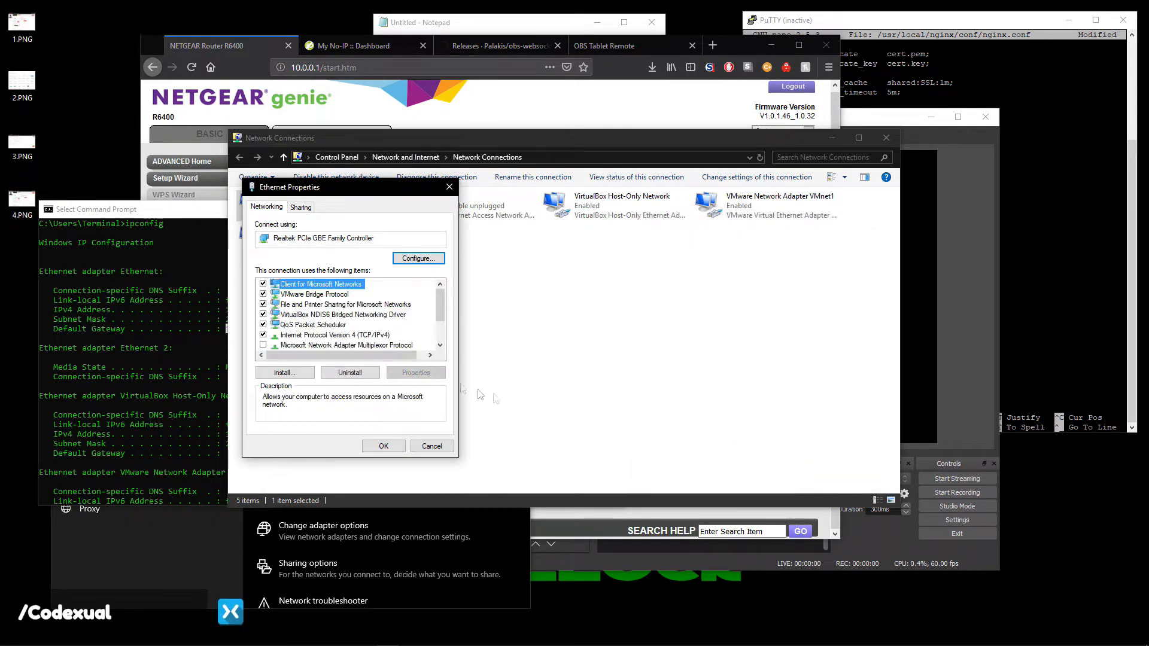
# Reopen the IPv4 settings, then close both property dialogs without changes.
pyautogui.doubleClick(371, 336)
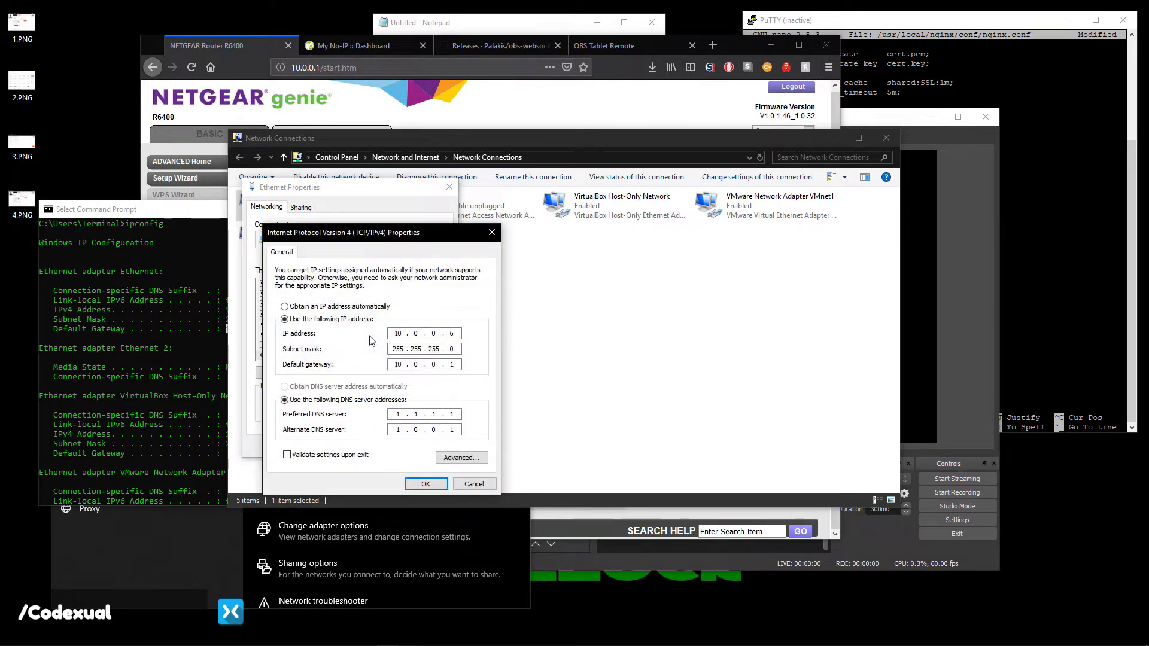
pyautogui.moveTo(369, 239); pyautogui.dragTo(622, 232)
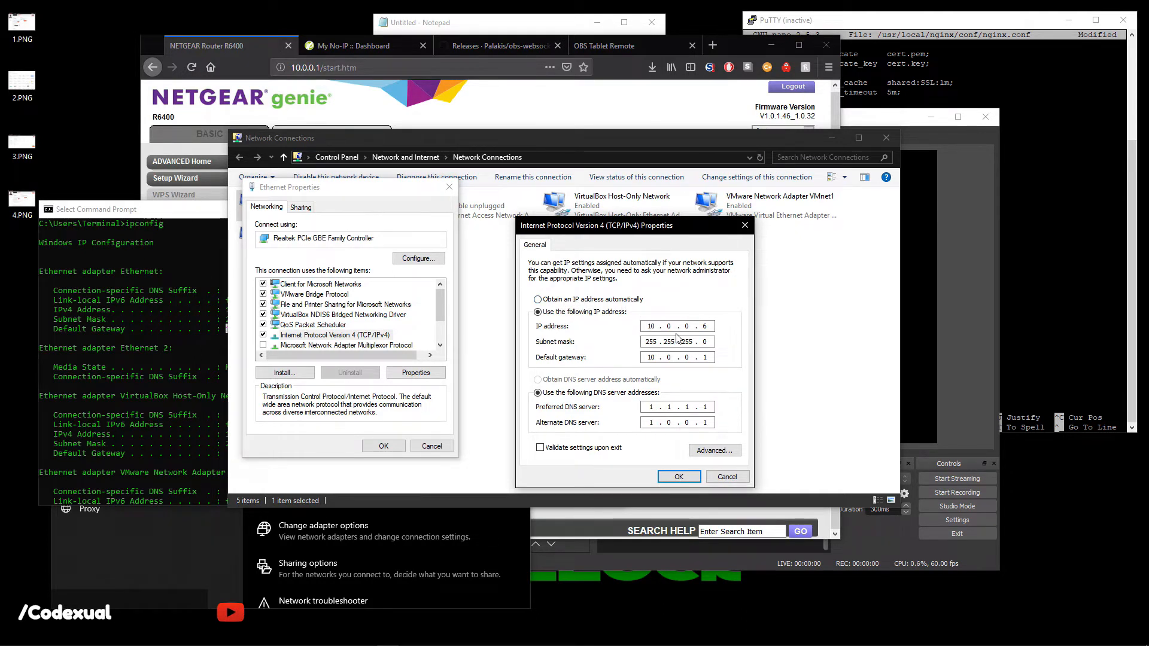
pyautogui.click(726, 476)
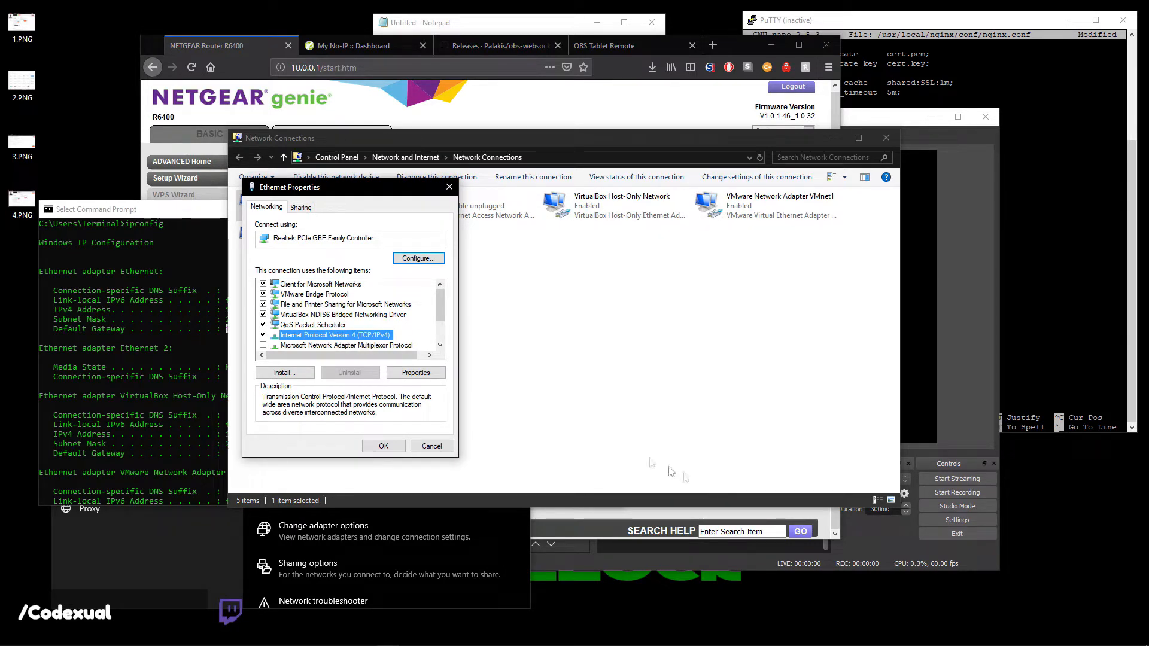
pyautogui.click(382, 446)
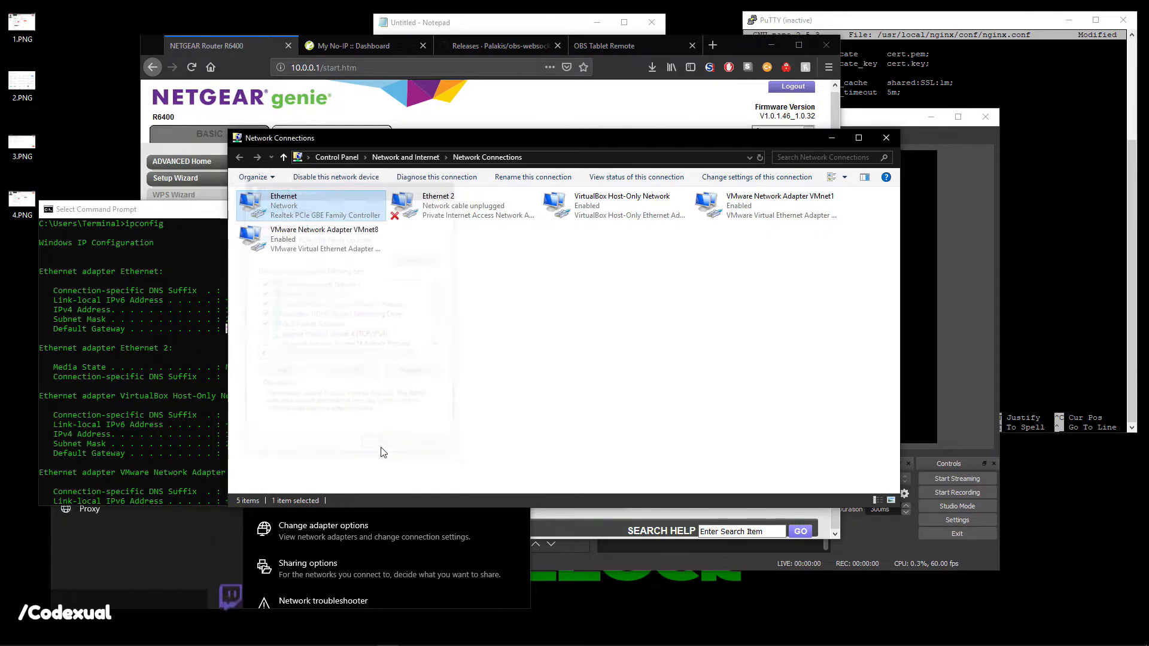
# Close Network Connections and Command Prompt after noting the 10.0.0.6 address.
pyautogui.click(885, 138)
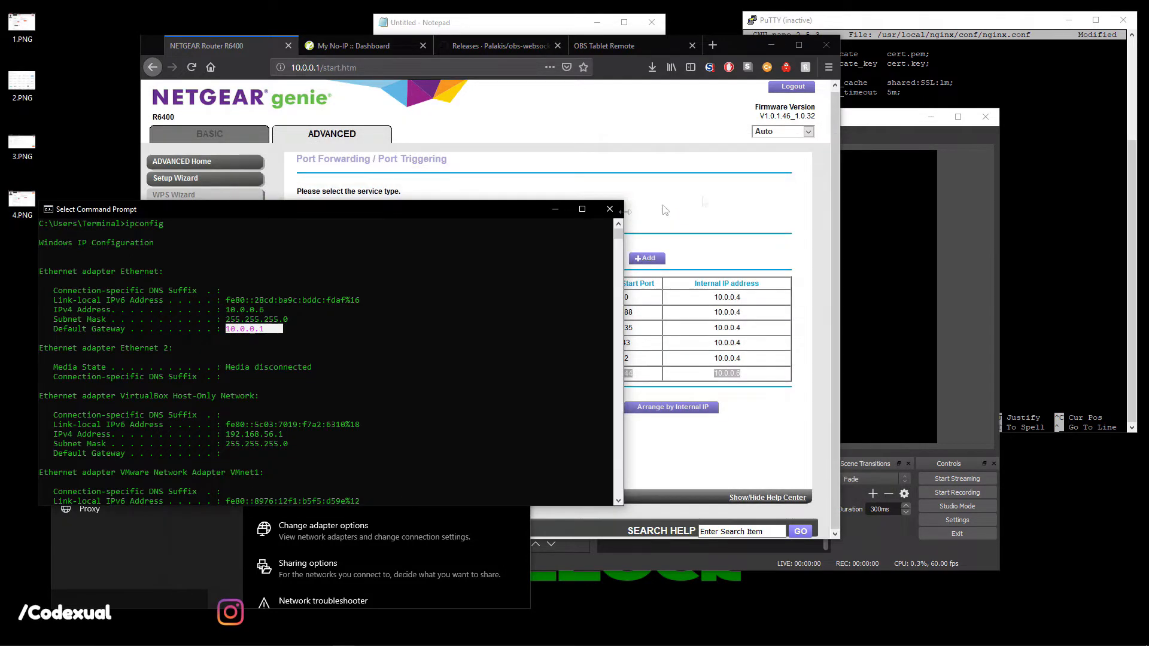
pyautogui.moveTo(497, 207); pyautogui.dragTo(614, 151)
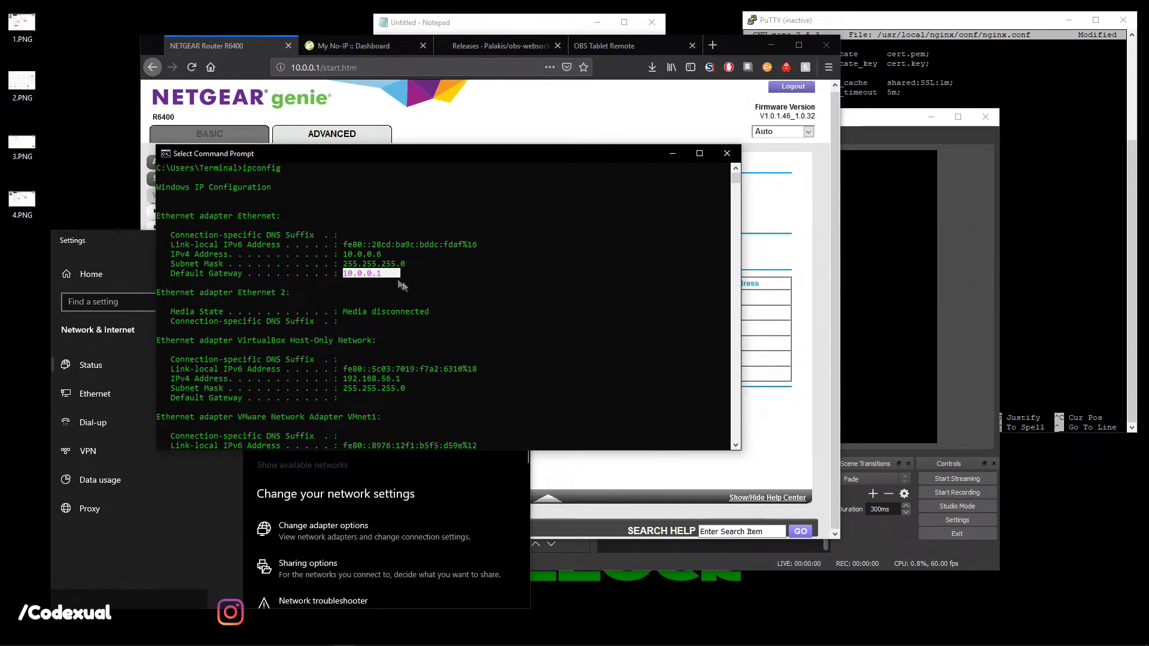
pyautogui.moveTo(382, 256); pyautogui.dragTo(345, 257)
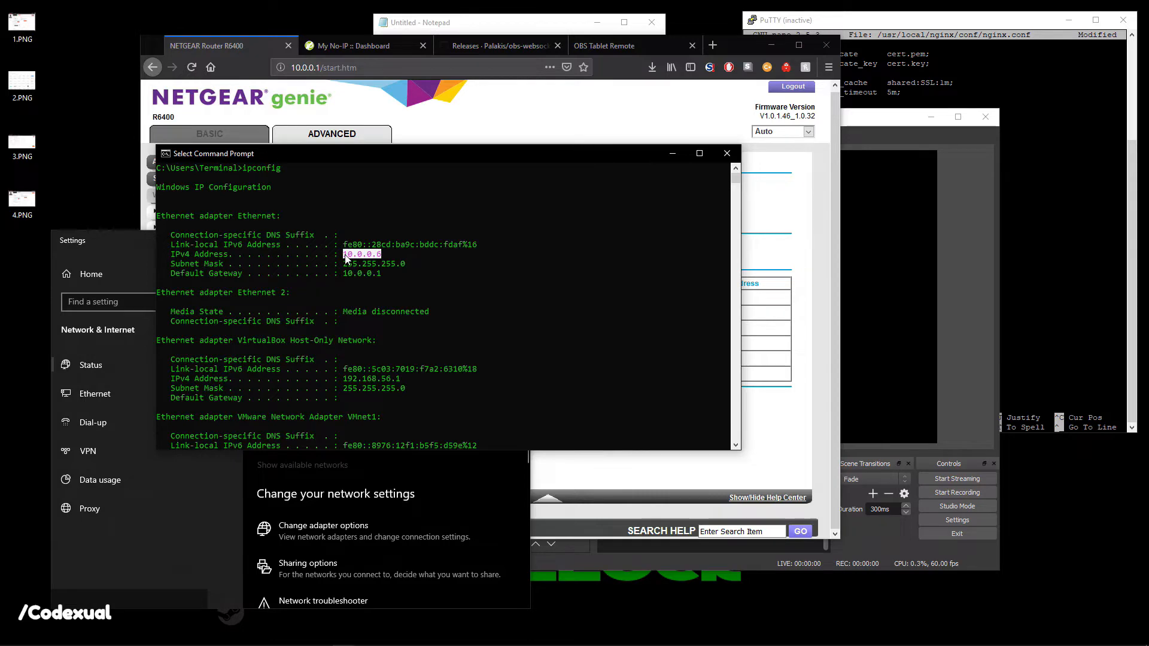
pyautogui.moveTo(601, 157); pyautogui.dragTo(618, 137)
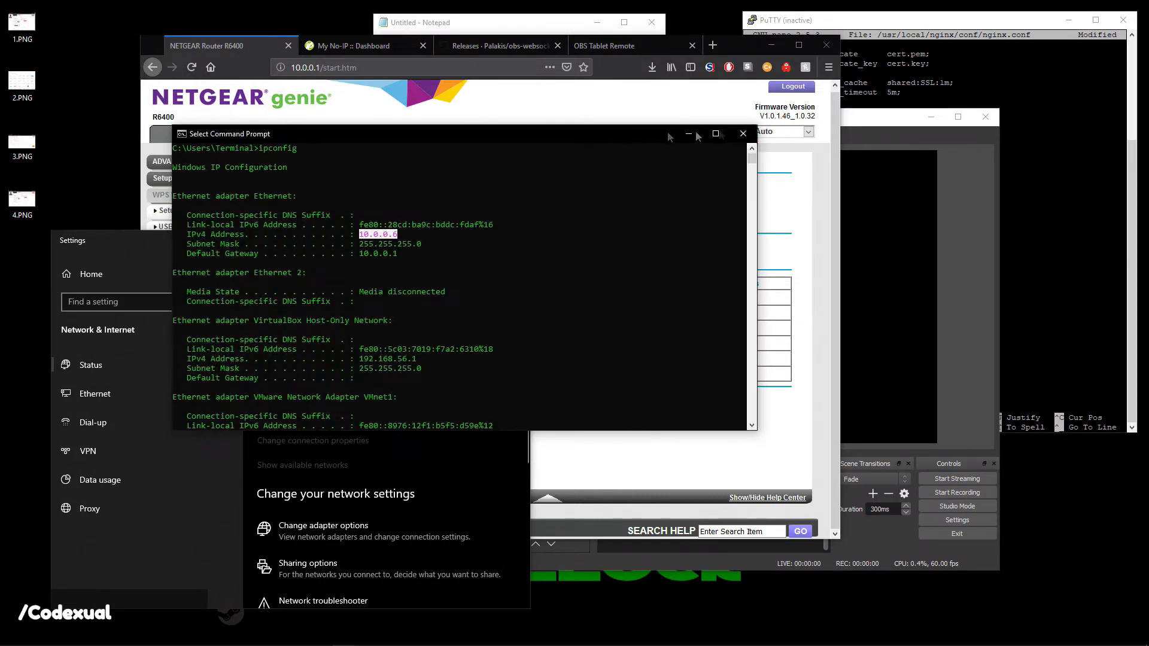
pyautogui.click(744, 132)
pyautogui.click(625, 323)
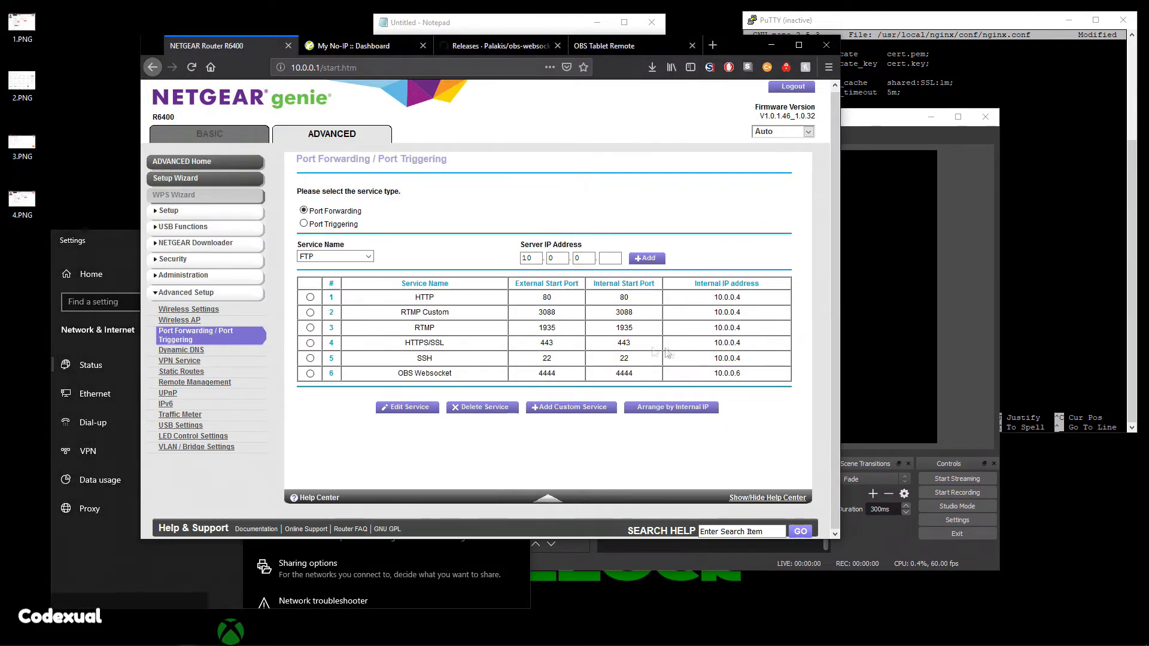
# Close Settings and confirm the router's OBS Websocket rule forwards port 4444 to 10.0.0.6.
pyautogui.moveTo(691, 374); pyautogui.dragTo(765, 377)
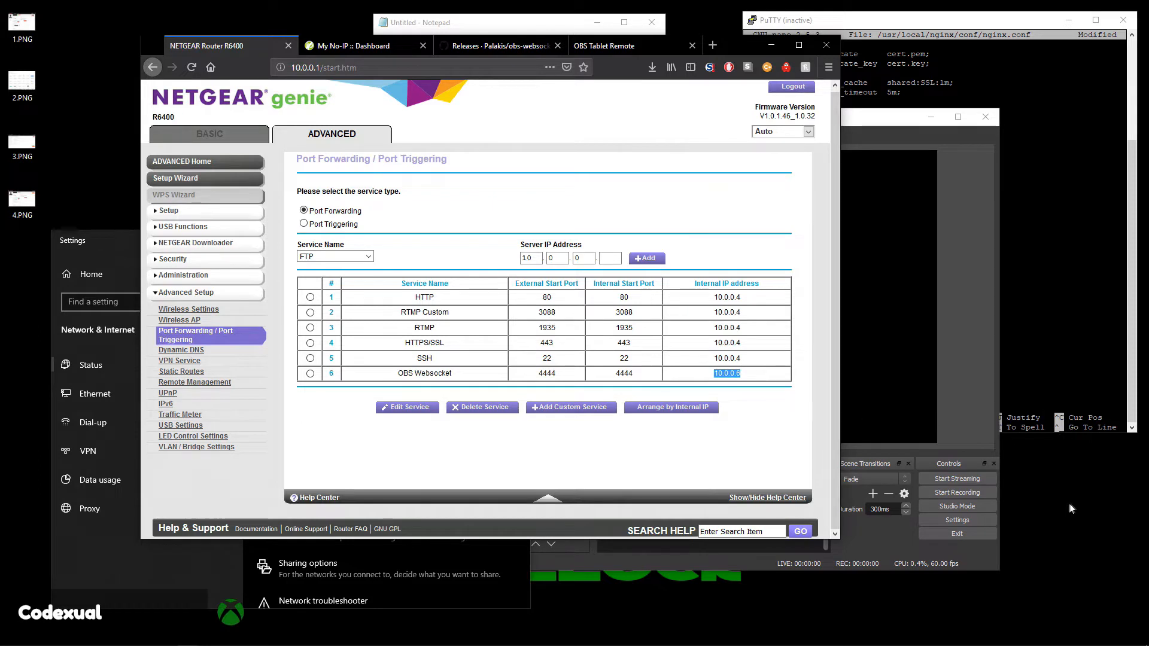
pyautogui.click(783, 397)
pyautogui.moveTo(716, 47); pyautogui.dragTo(674, 109)
pyautogui.click(515, 242)
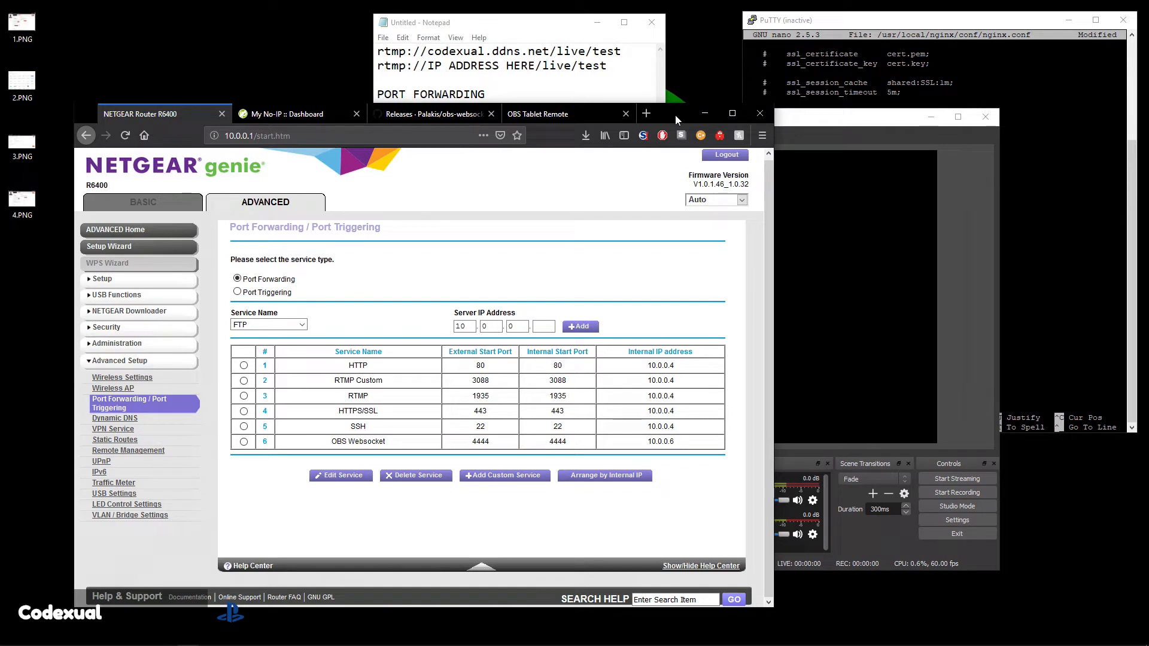
pyautogui.moveTo(453, 443); pyautogui.dragTo(498, 442)
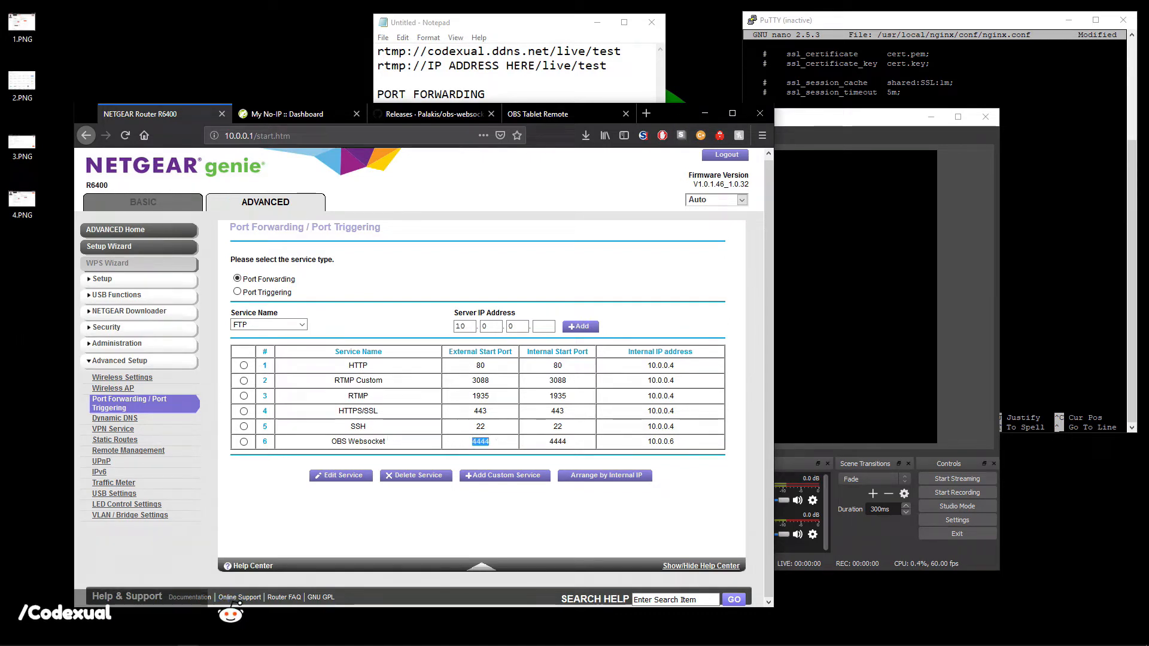
pyautogui.hotkey('alt', 'Tab')
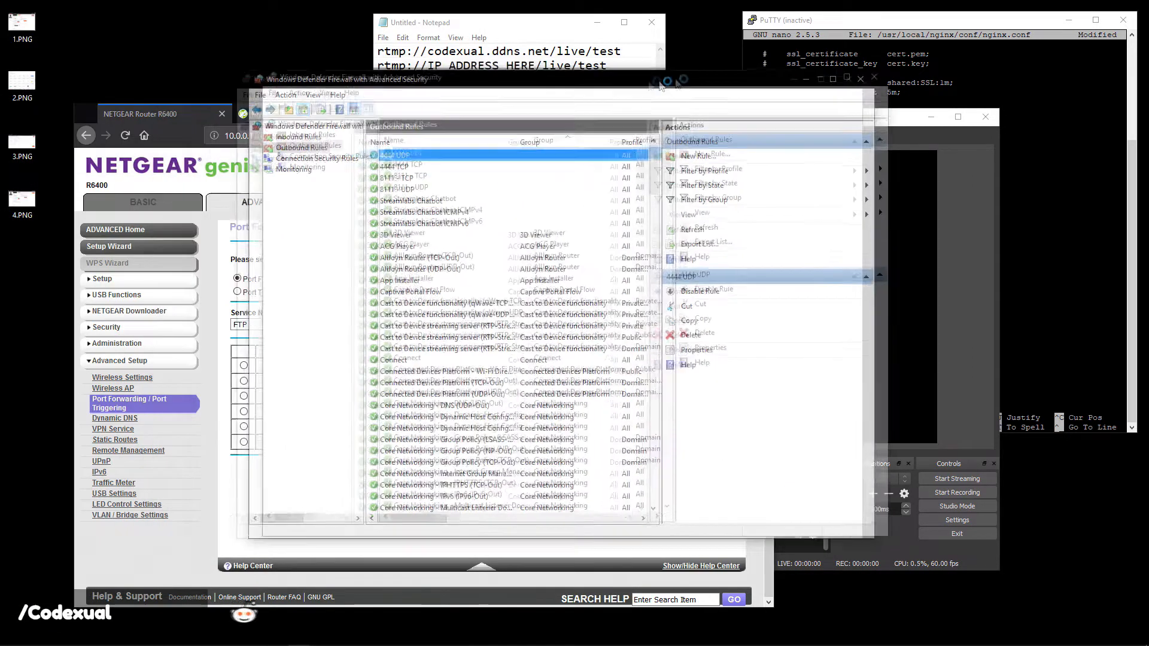
# Find Windows Defender Firewall via Start search and begin a new Port-type inbound rule.
pyautogui.press('super')
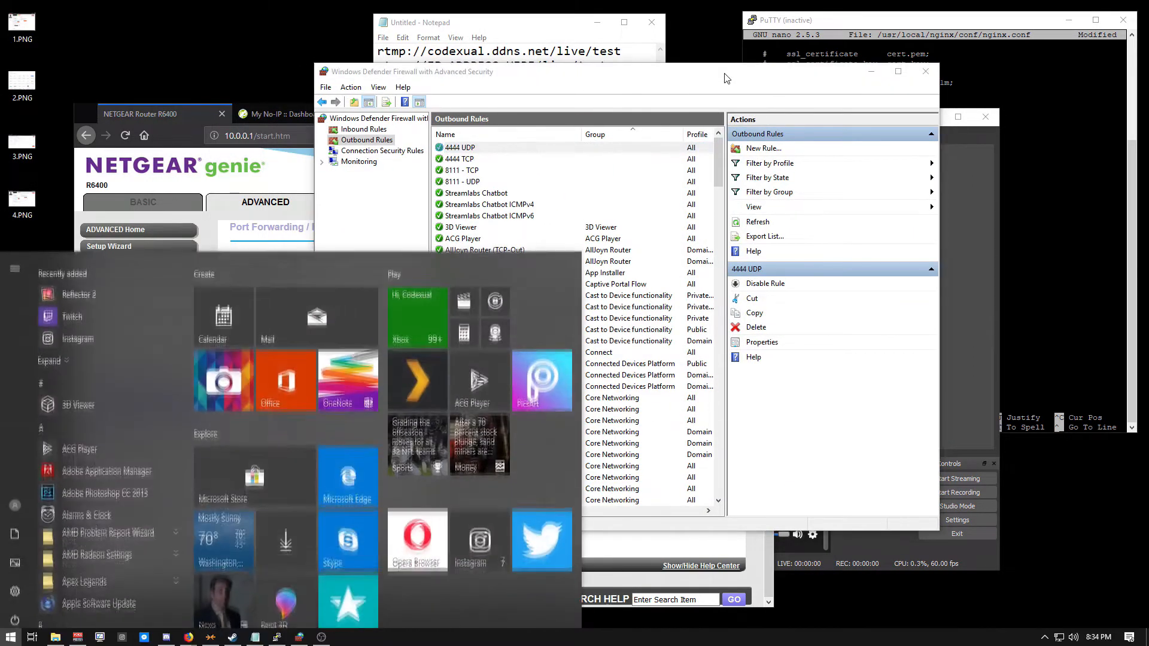
pyautogui.write('windows fire')
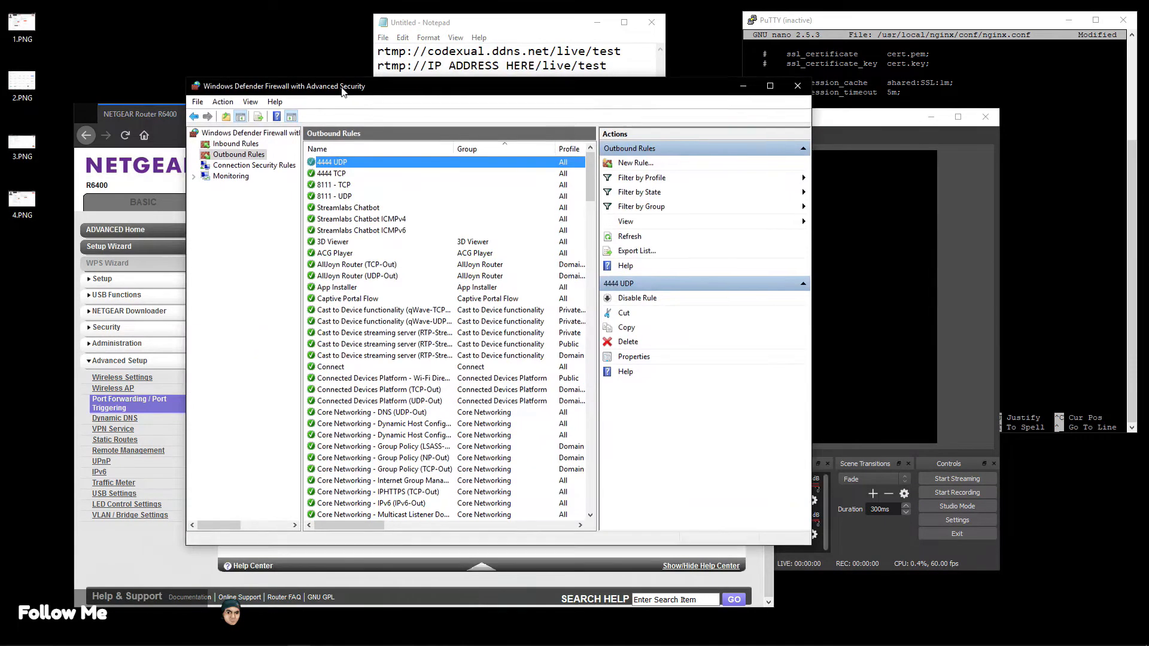
pyautogui.moveTo(341, 90); pyautogui.dragTo(354, 97)
pyautogui.click(248, 151)
pyautogui.click(239, 162)
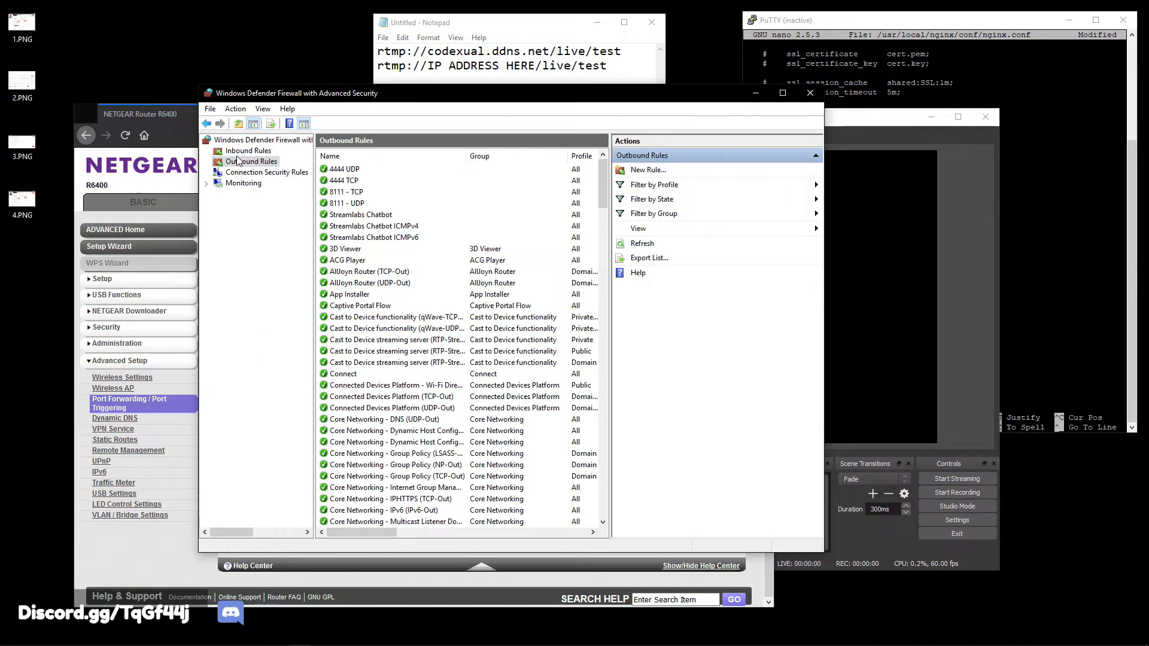
pyautogui.press('Down')
pyautogui.click(254, 152)
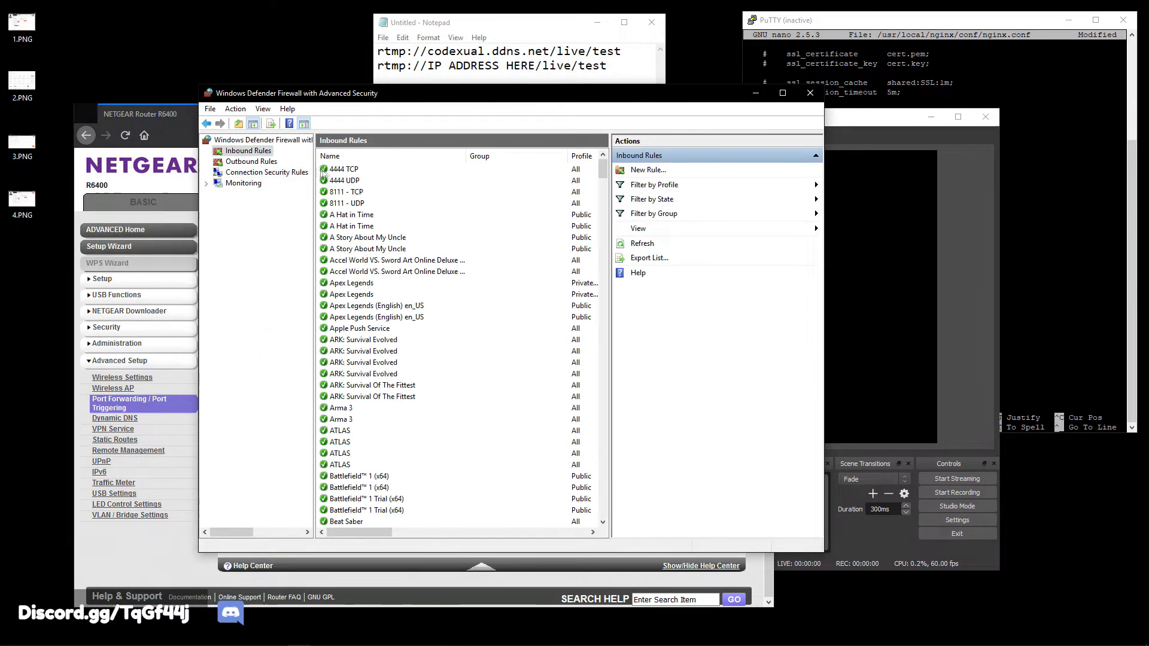
pyautogui.click(658, 171)
pyautogui.click(304, 272)
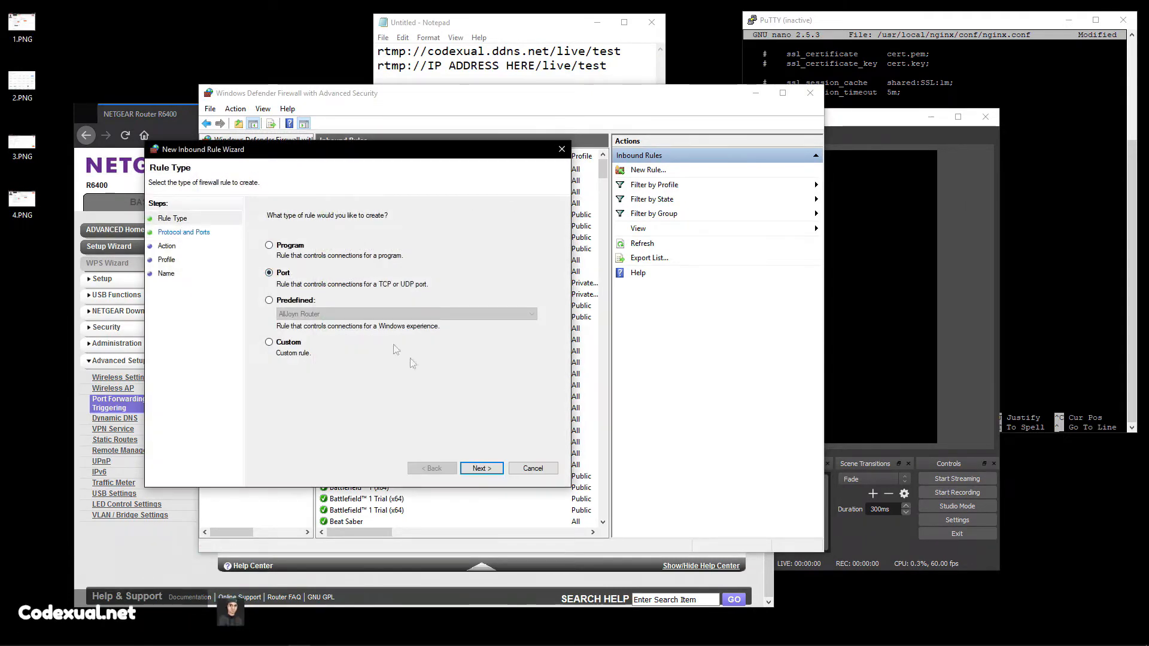
# Enter local port 4444 with UDP in the new inbound rule wizard, then cancel and view outbound rules.
pyautogui.click(468, 468)
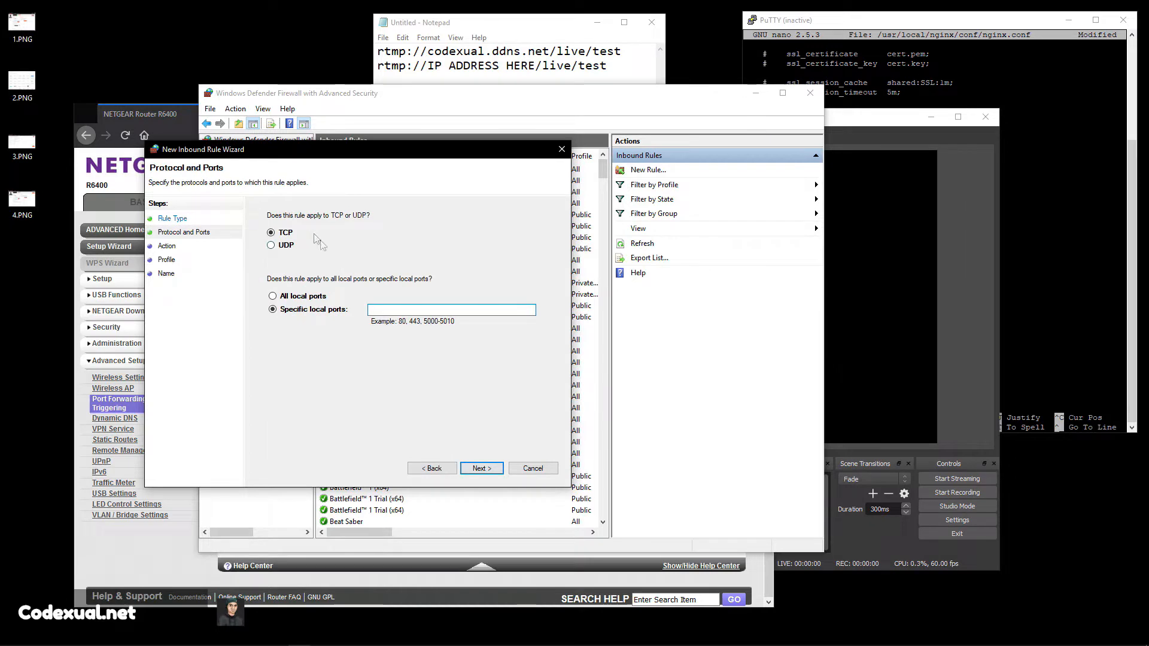
pyautogui.write('4444')
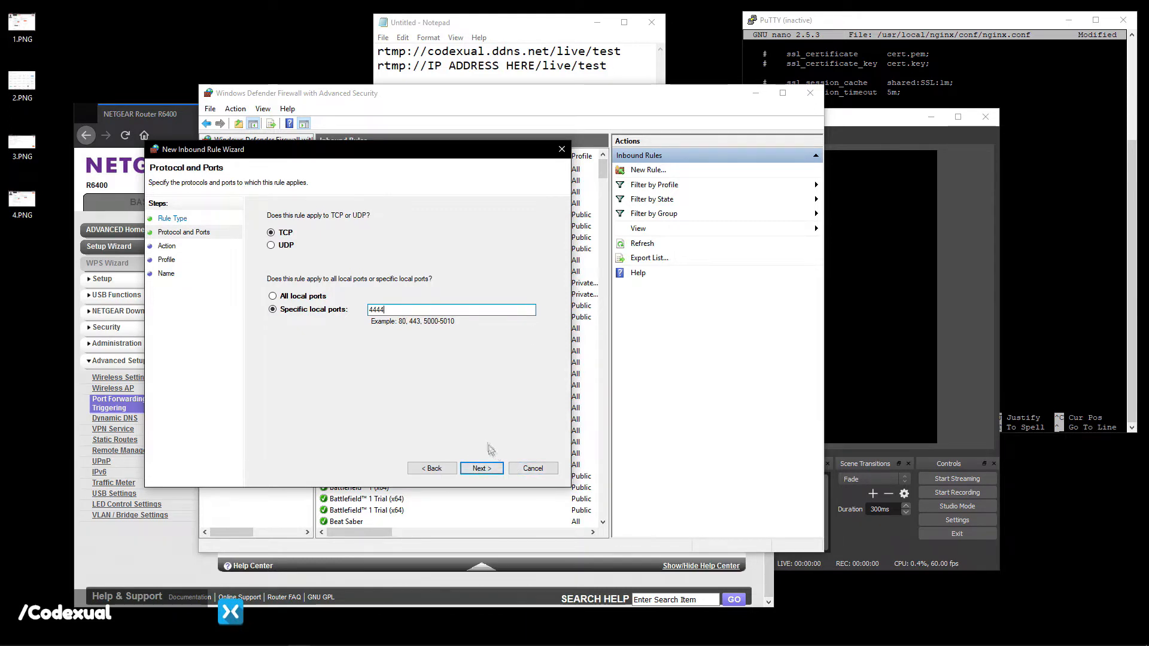
pyautogui.click(285, 244)
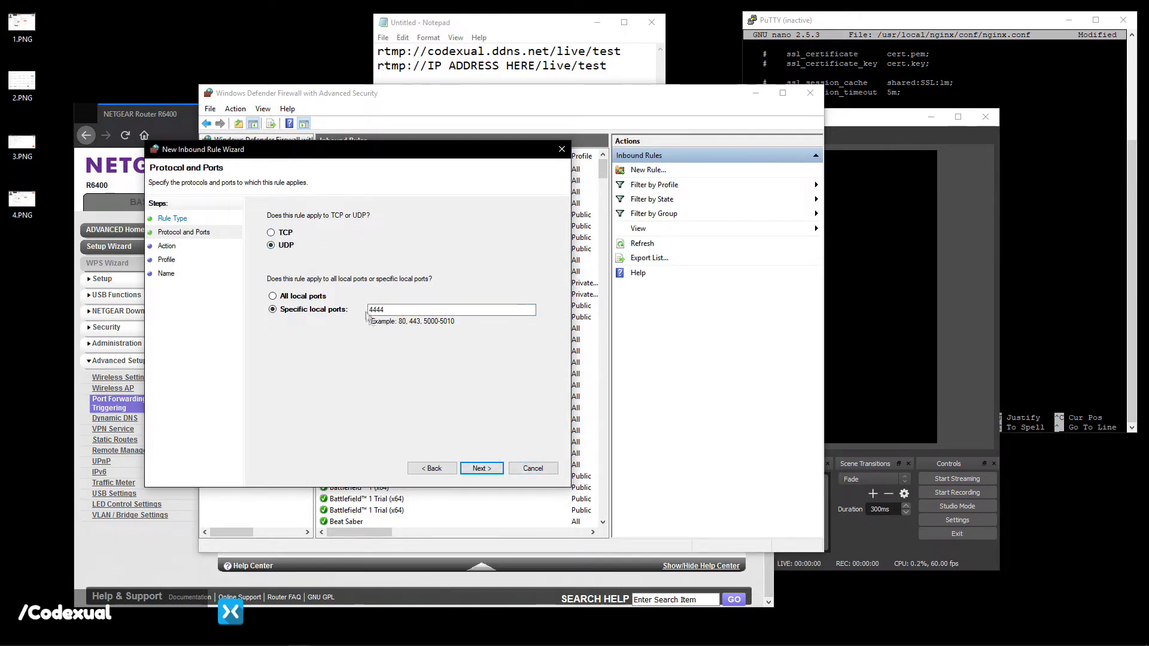
pyautogui.click(526, 467)
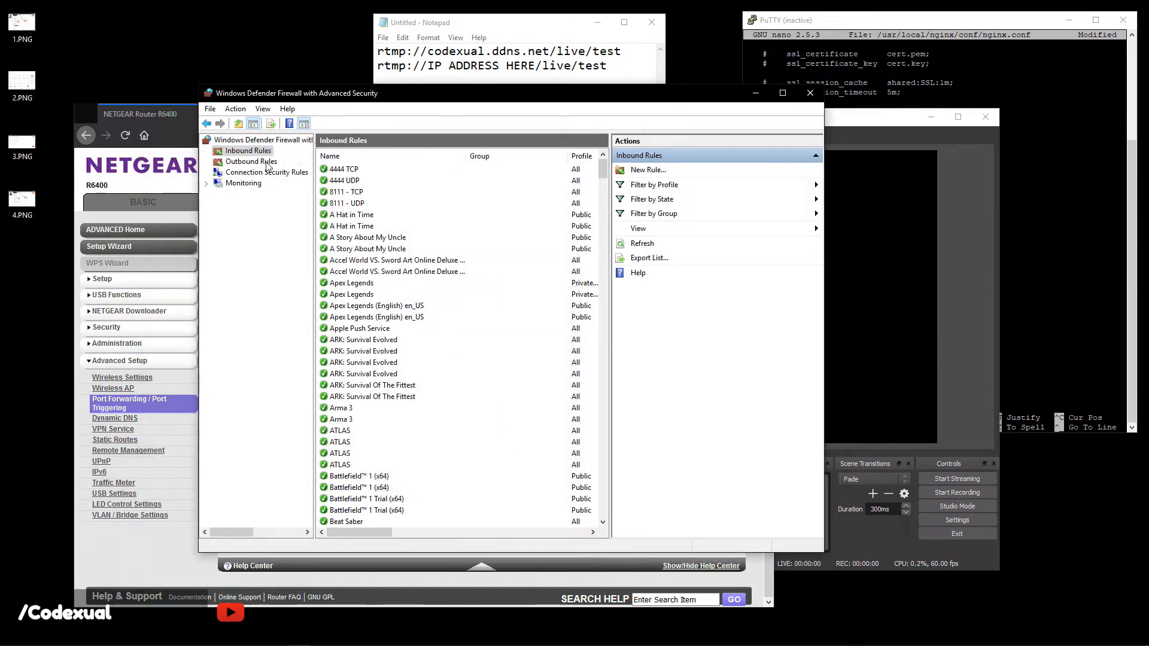
pyautogui.click(268, 164)
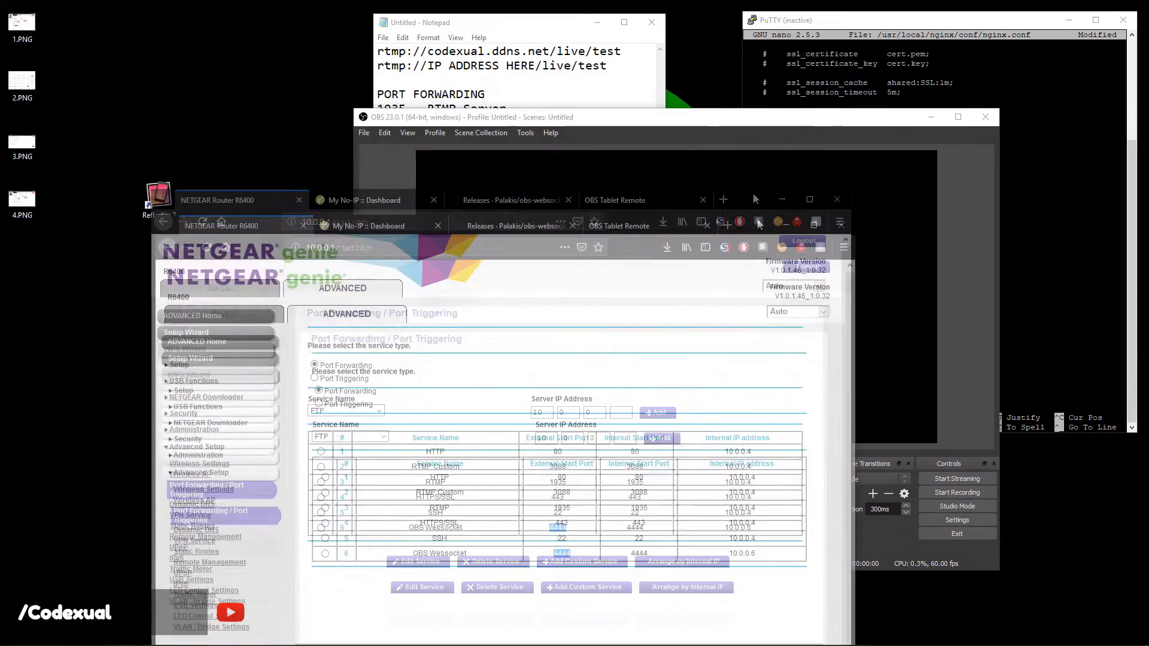
# Move the router window aside and bring up the OBS Tablet Remote page, selecting its address for editing.
pyautogui.moveTo(752, 193); pyautogui.dragTo(670, 167)
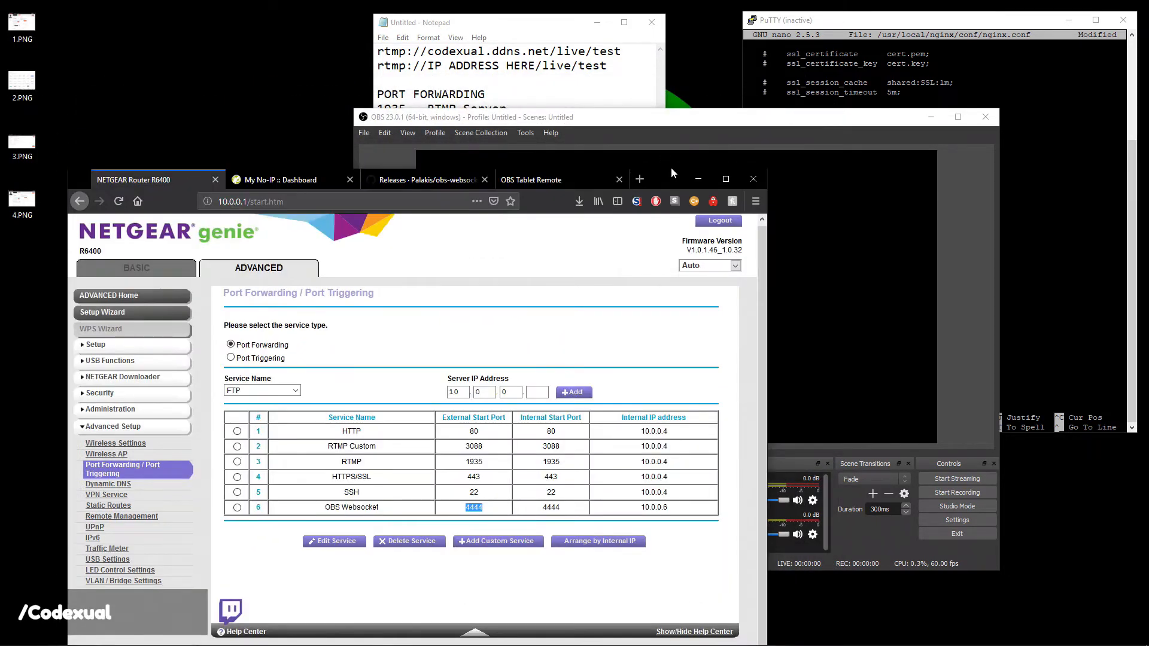
pyautogui.click(569, 179)
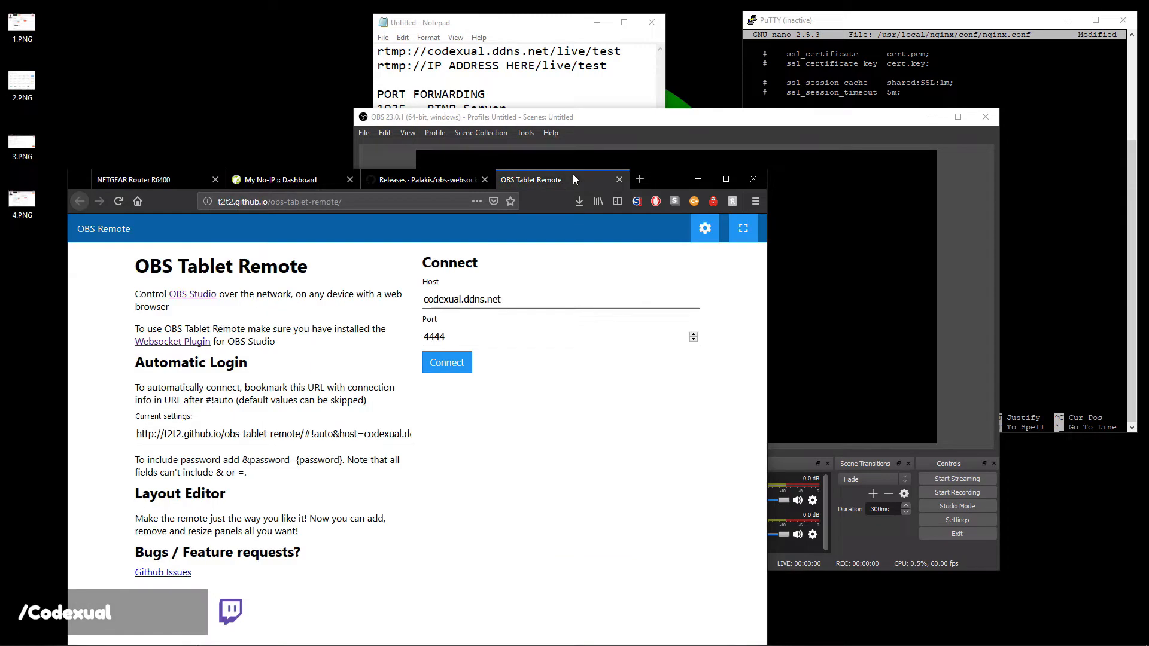
pyautogui.click(490, 297)
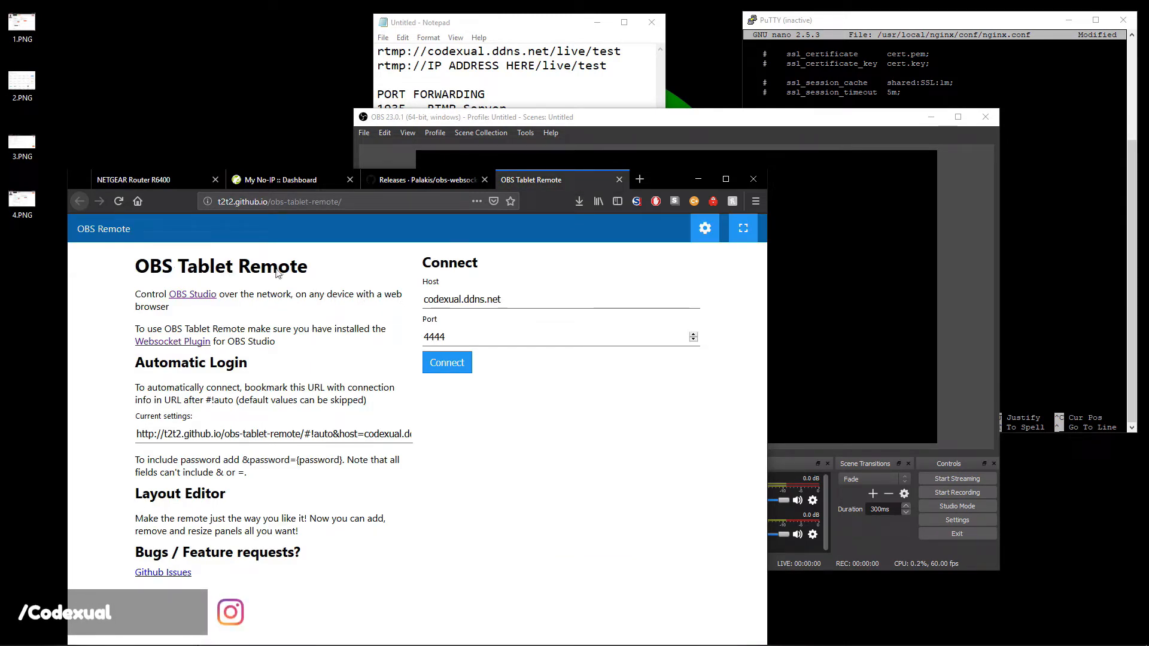
pyautogui.click(232, 204)
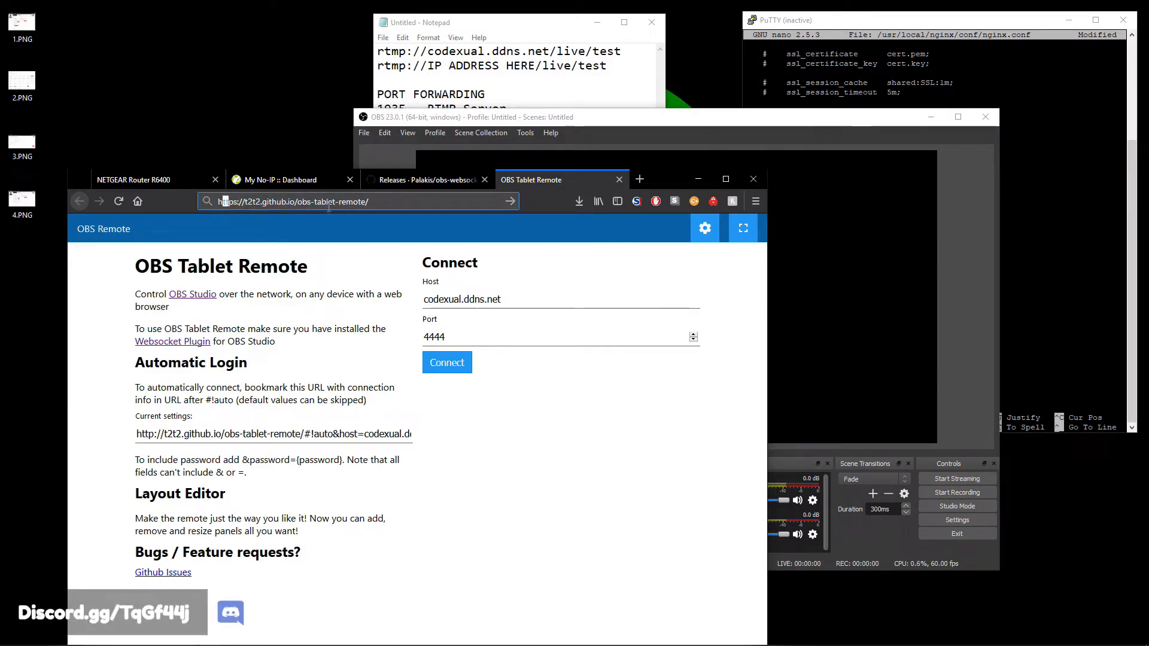
# Reload the OBS Tablet Remote page over plain HTTP after the HTTPS Detected warning.
pyautogui.press('Return')
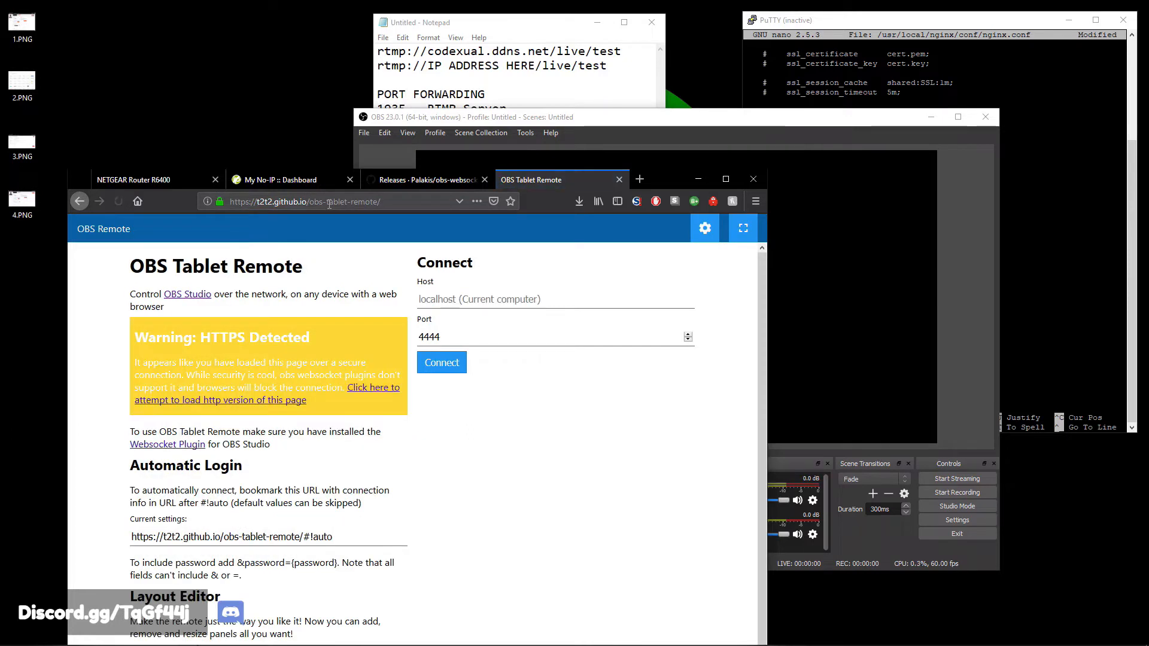
pyautogui.moveTo(162, 338); pyautogui.dragTo(315, 337)
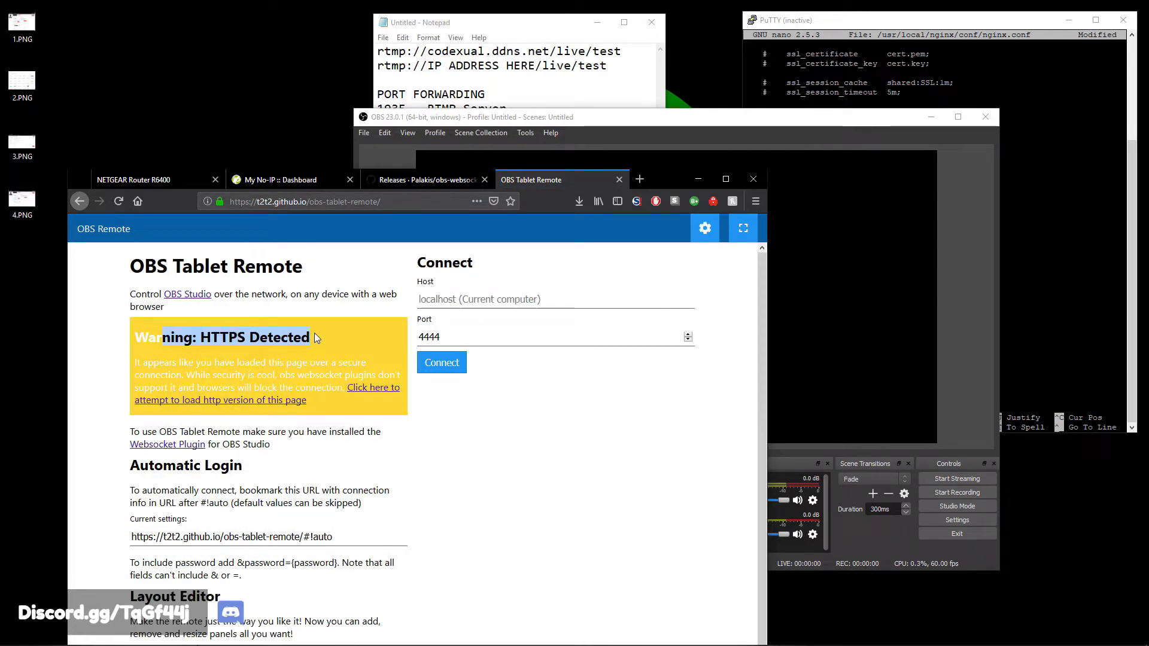
pyautogui.click(329, 328)
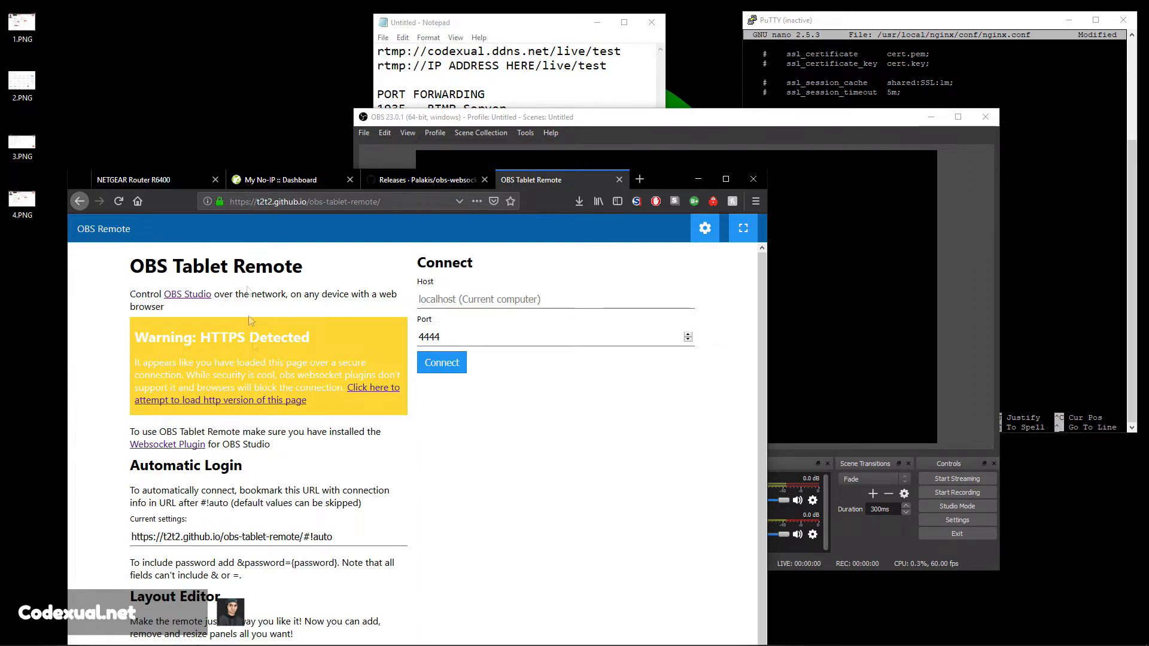
pyautogui.click(250, 400)
# Clear the Host field and connect the remote to the local OBS.
pyautogui.tripleClick(489, 302)
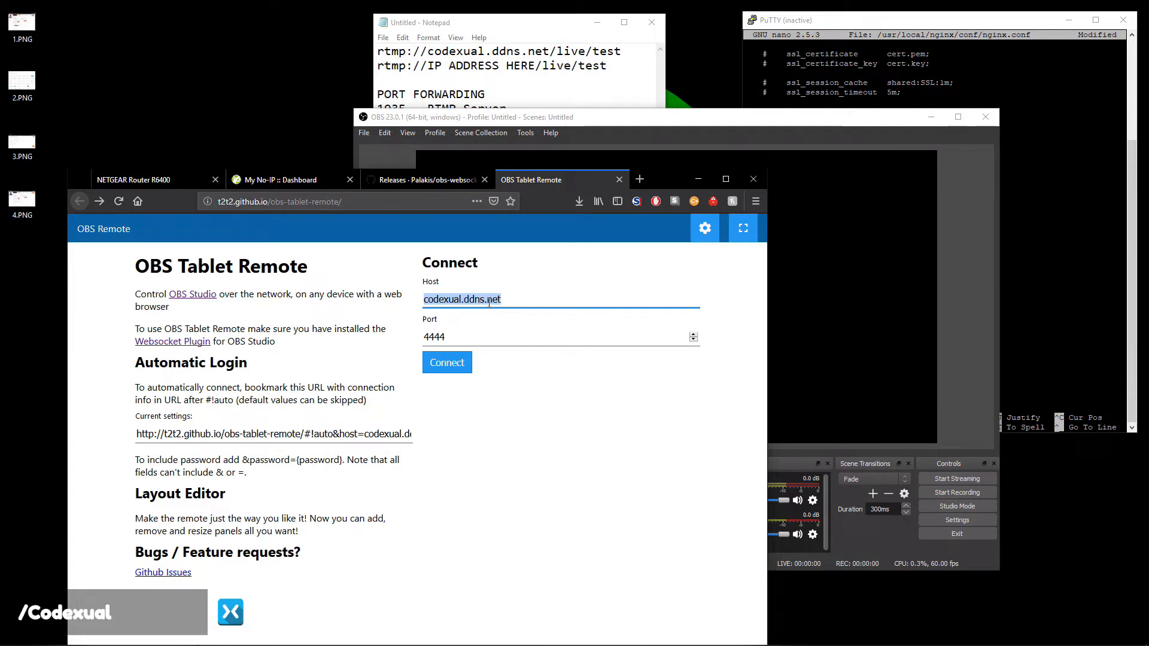
pyautogui.press('BackSpace')
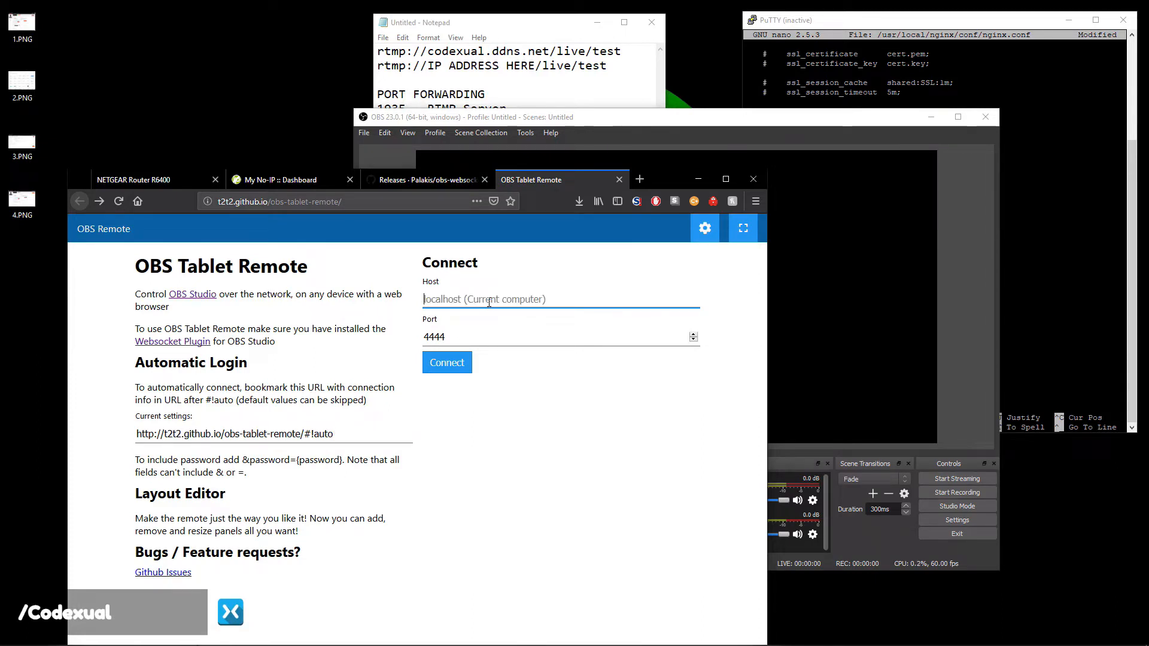
pyautogui.click(468, 361)
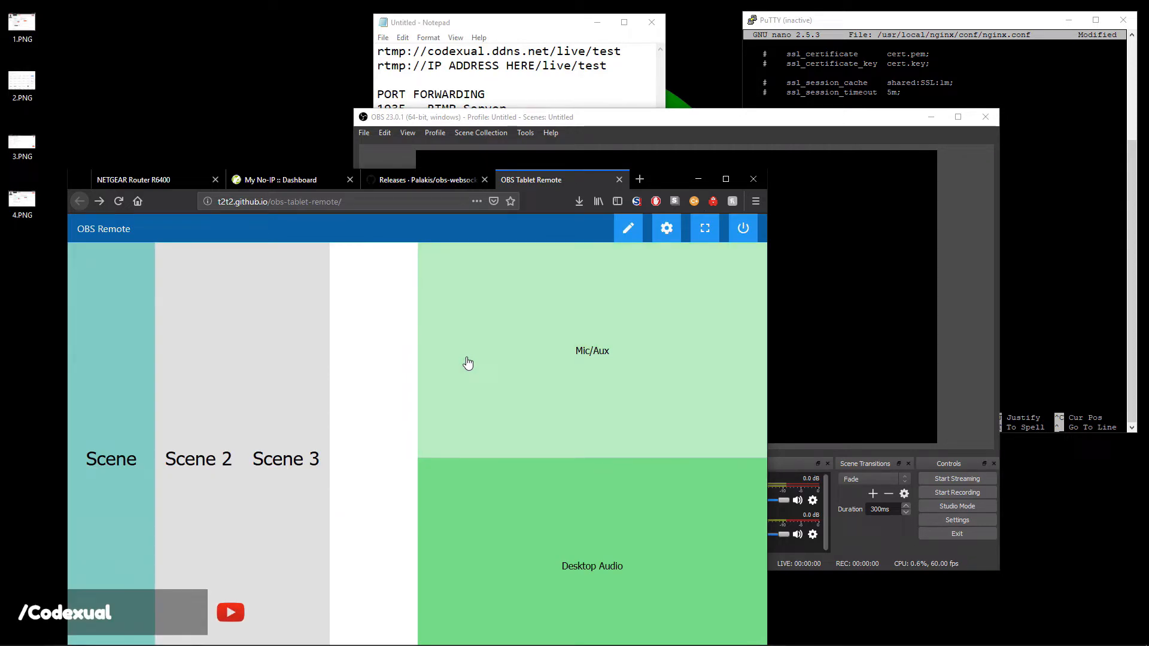
# Arrange the browser and OBS windows side by side and switch OBS to Scene 2, then Scene 3 from the remote.
pyautogui.click(567, 295)
pyautogui.moveTo(668, 185); pyautogui.dragTo(786, 84)
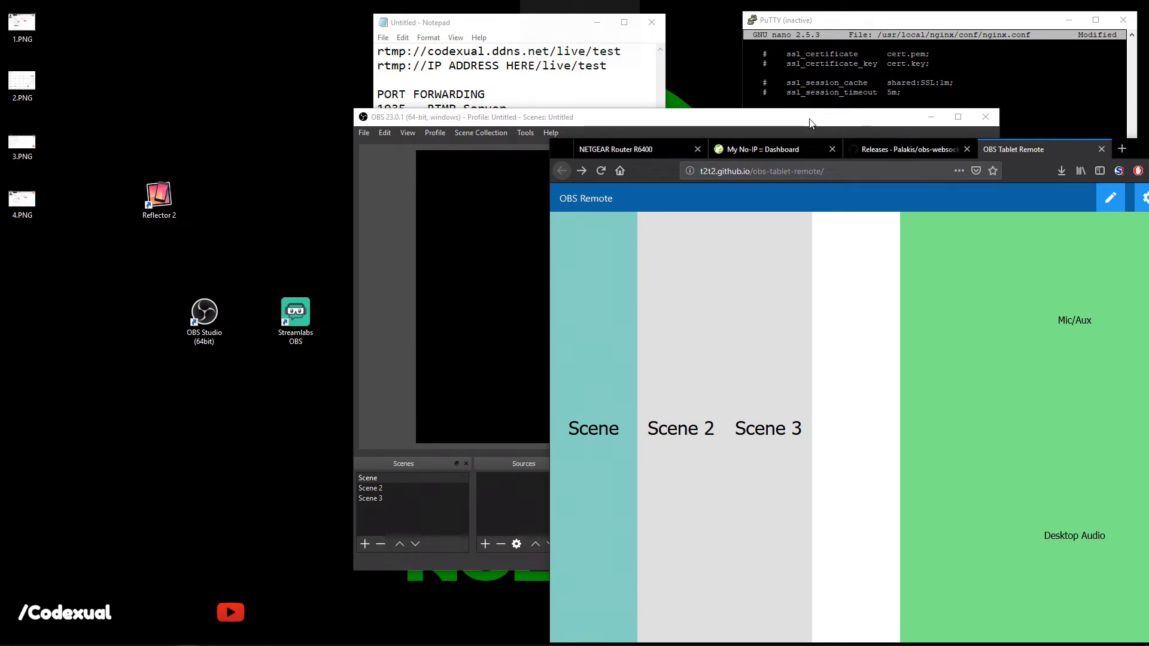
pyautogui.moveTo(809, 117); pyautogui.dragTo(495, 78)
pyautogui.click(694, 358)
pyautogui.click(741, 362)
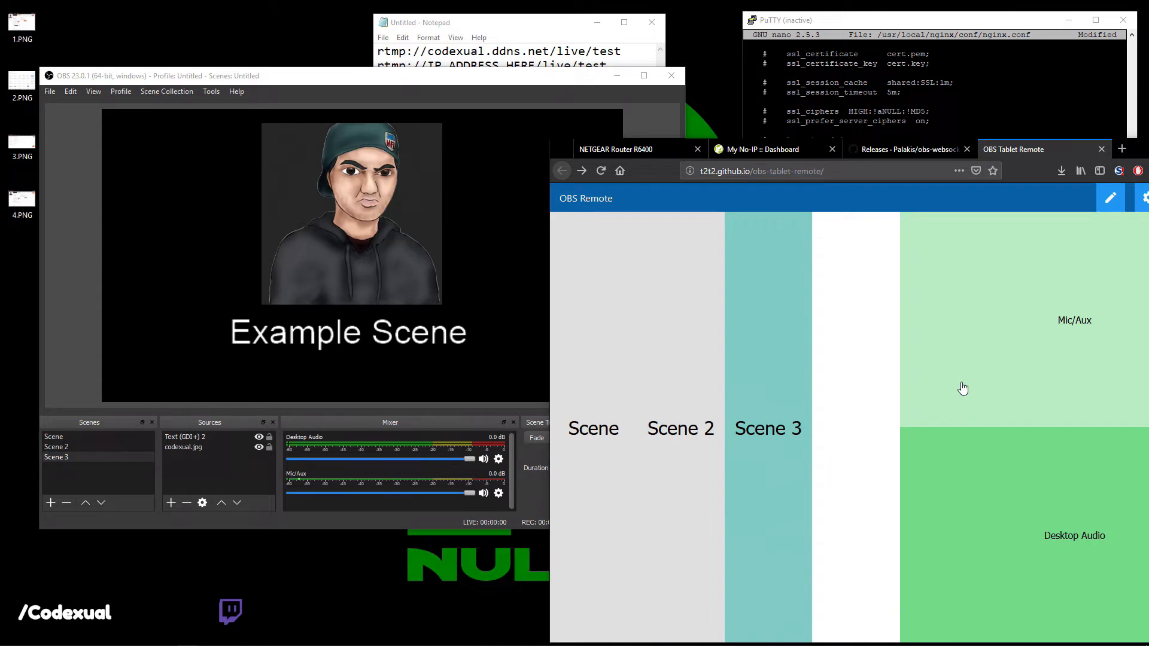
# Test muting Mic/Aux and Desktop Audio from the remote, leaving both unmuted.
pyautogui.click(962, 387)
pyautogui.click(955, 523)
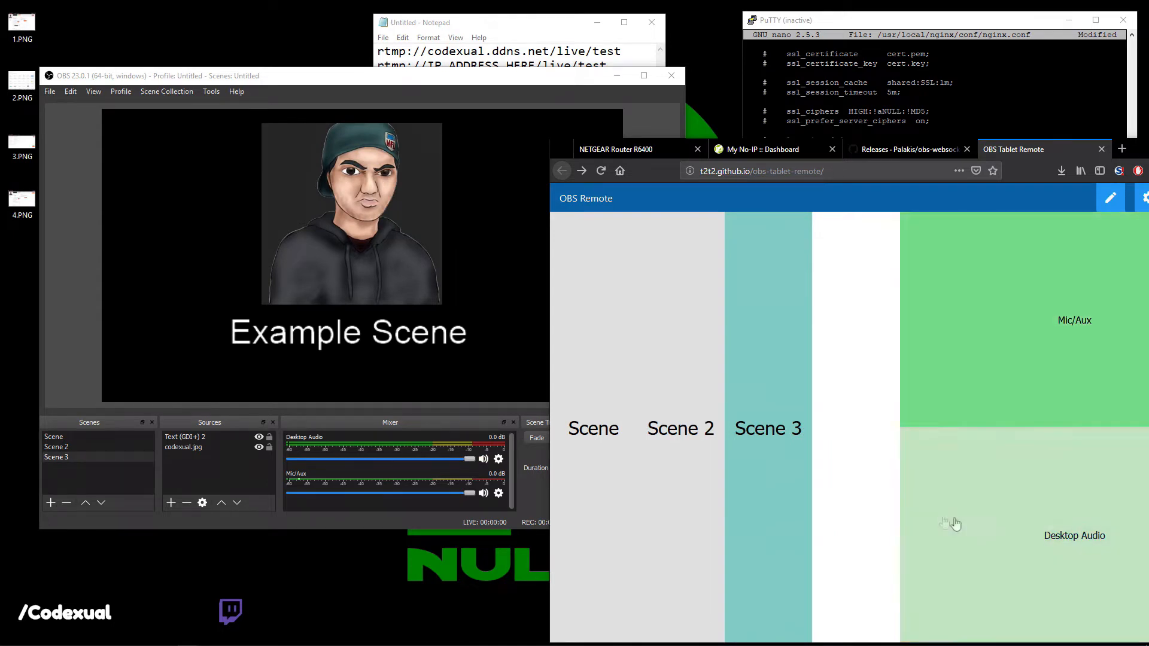
pyautogui.click(914, 347)
pyautogui.click(986, 538)
pyautogui.click(978, 395)
pyautogui.click(969, 407)
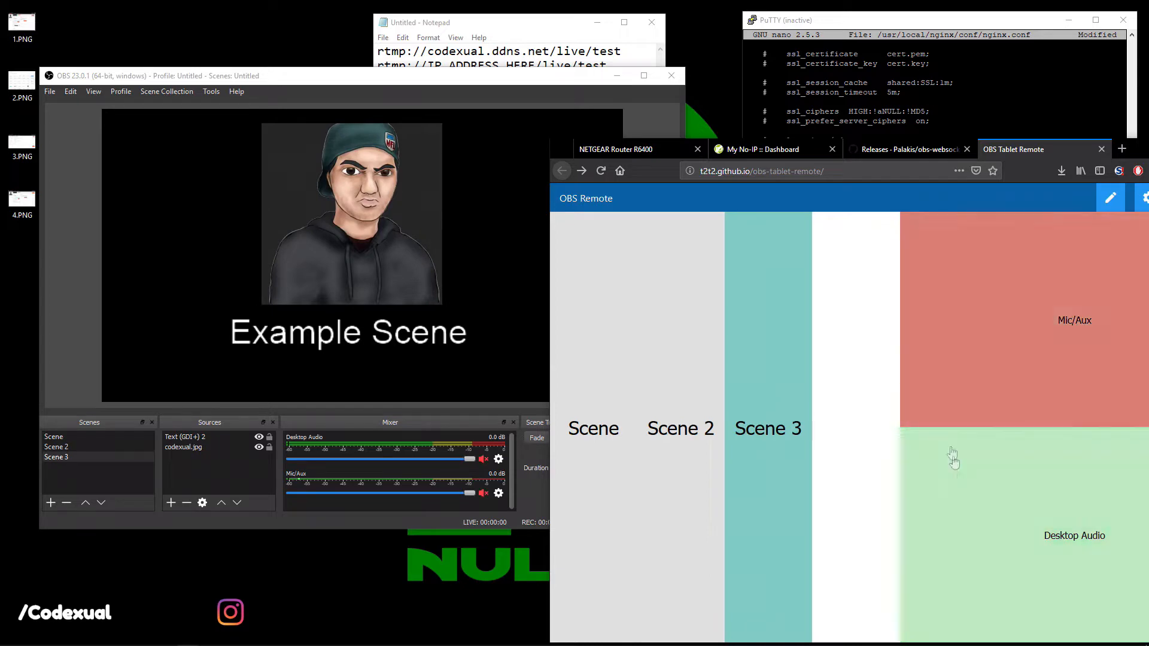
pyautogui.click(954, 419)
pyautogui.click(945, 469)
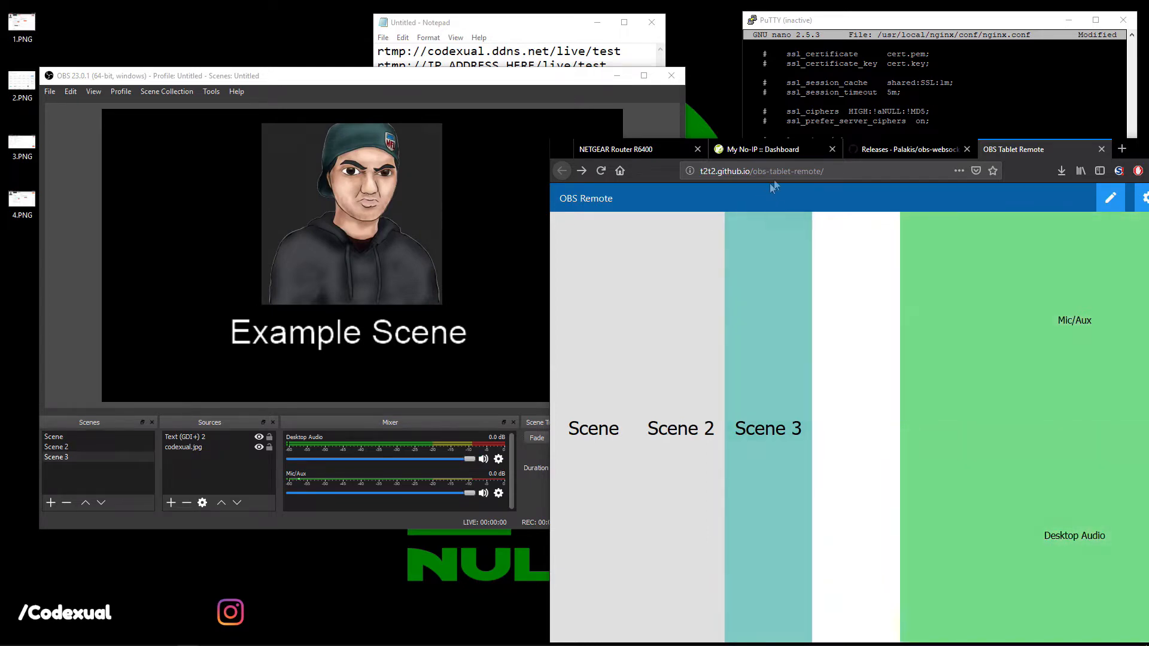
pyautogui.moveTo(1135, 154); pyautogui.dragTo(1015, 128)
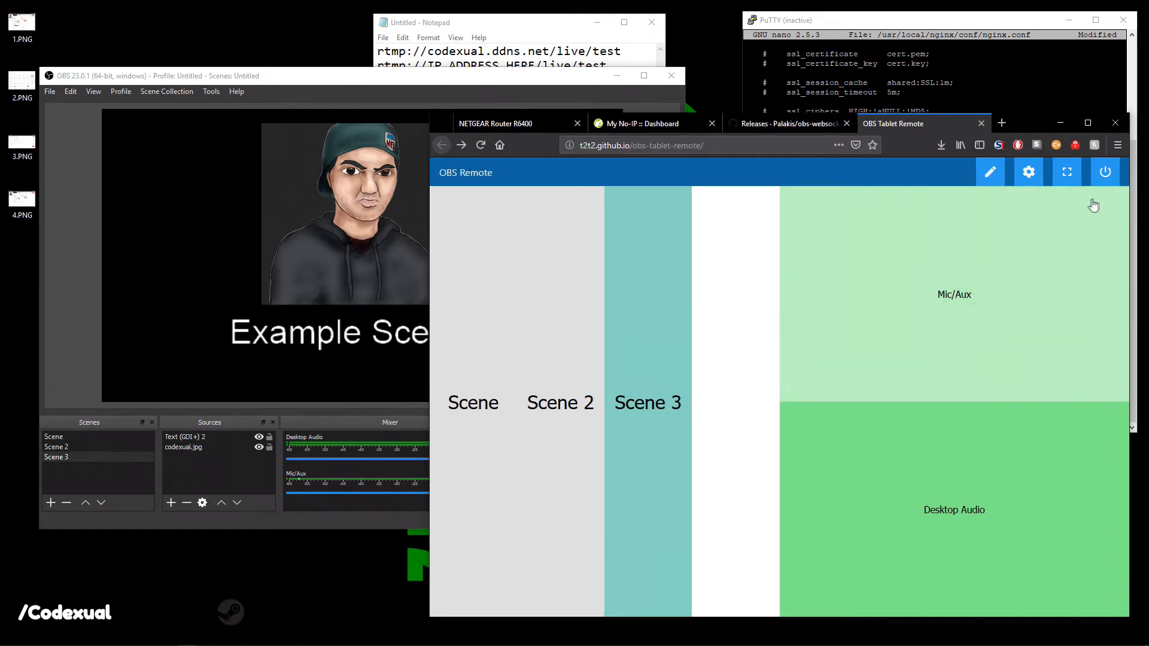
# Disconnect, set the Host to codexual.ddns.net from the No-IP dashboard, and reconnect.
pyautogui.click(1104, 172)
pyautogui.tripleClick(871, 238)
pyautogui.hotkey('ctrl', 'c')
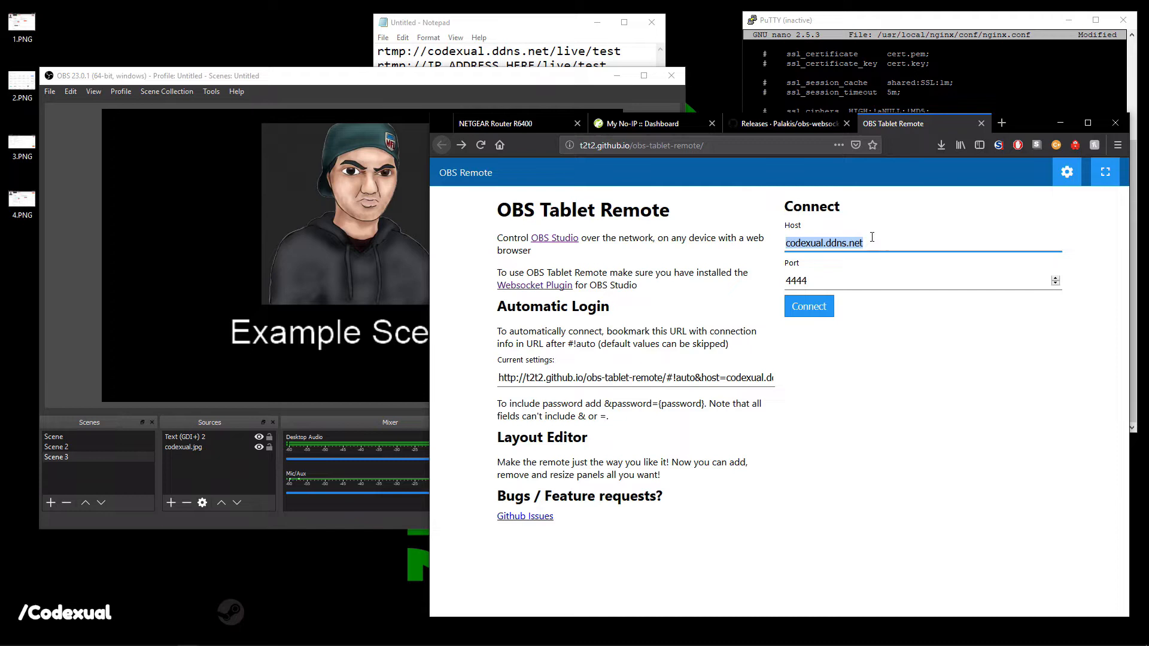
pyautogui.press('BackSpace')
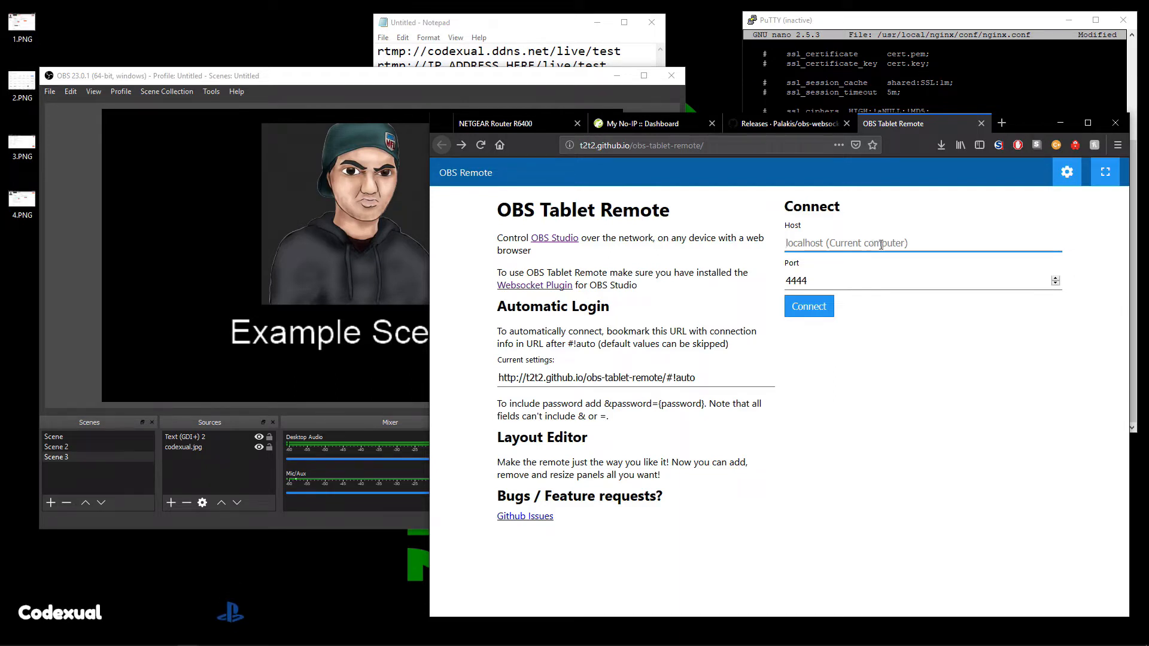
pyautogui.click(660, 125)
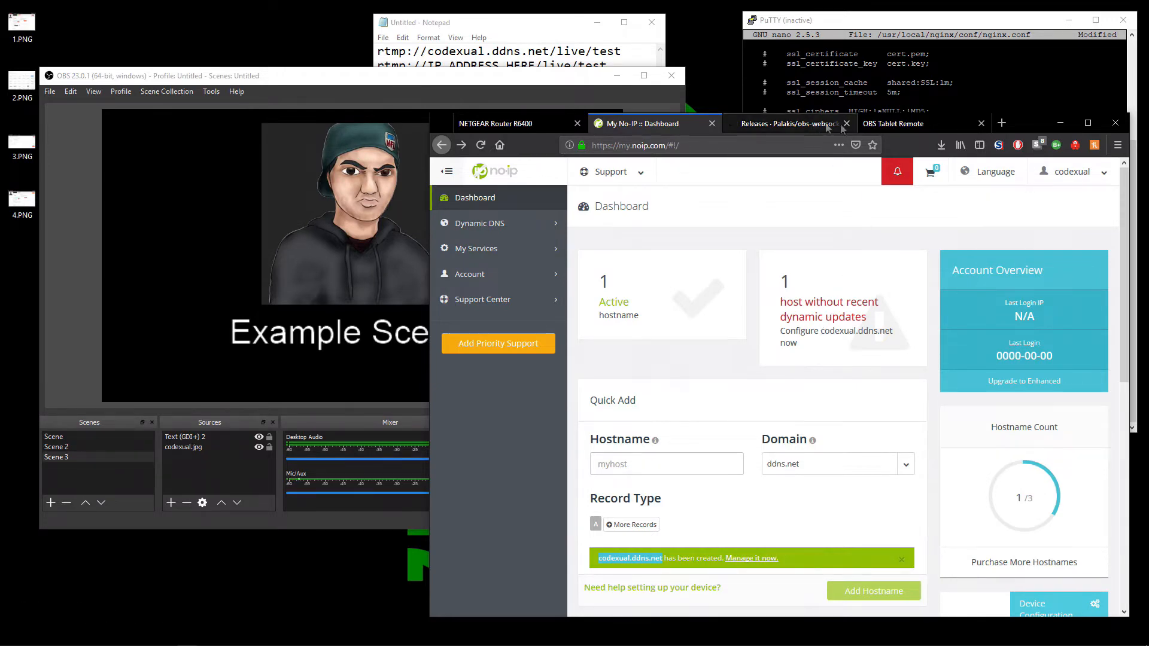
pyautogui.click(901, 124)
pyautogui.hotkey('ctrl', 'v')
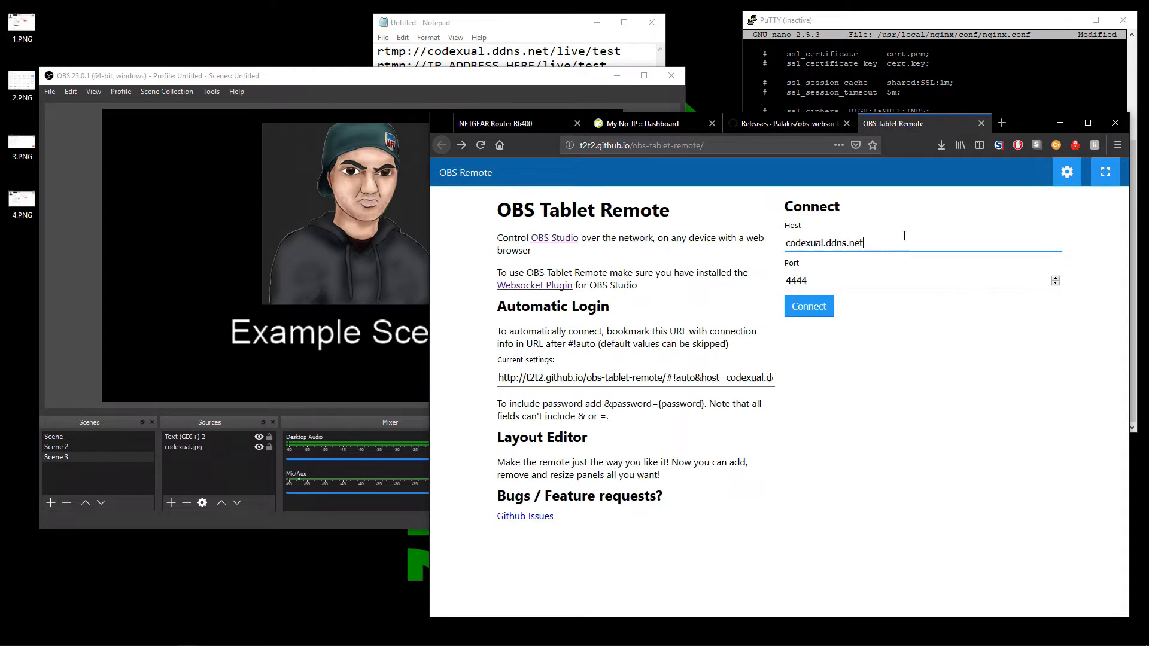
pyautogui.click(813, 313)
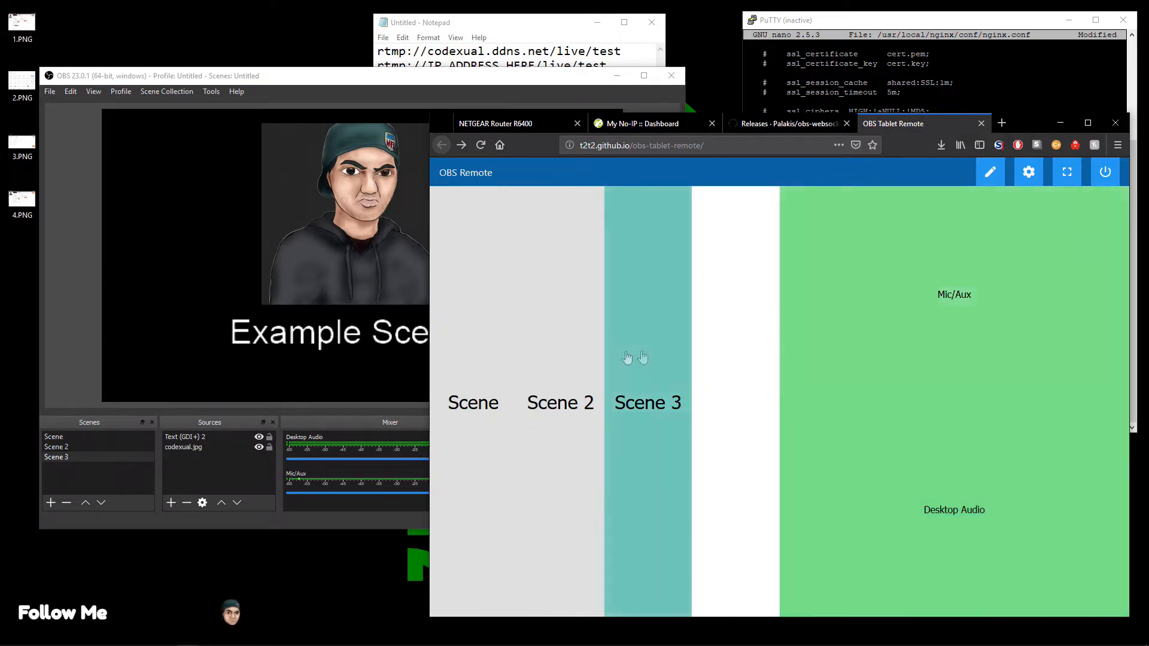
# Switch OBS through Scene 2, Scene 3, Scene 2 and Scene remotely, then disconnect.
pyautogui.click(560, 361)
pyautogui.click(633, 355)
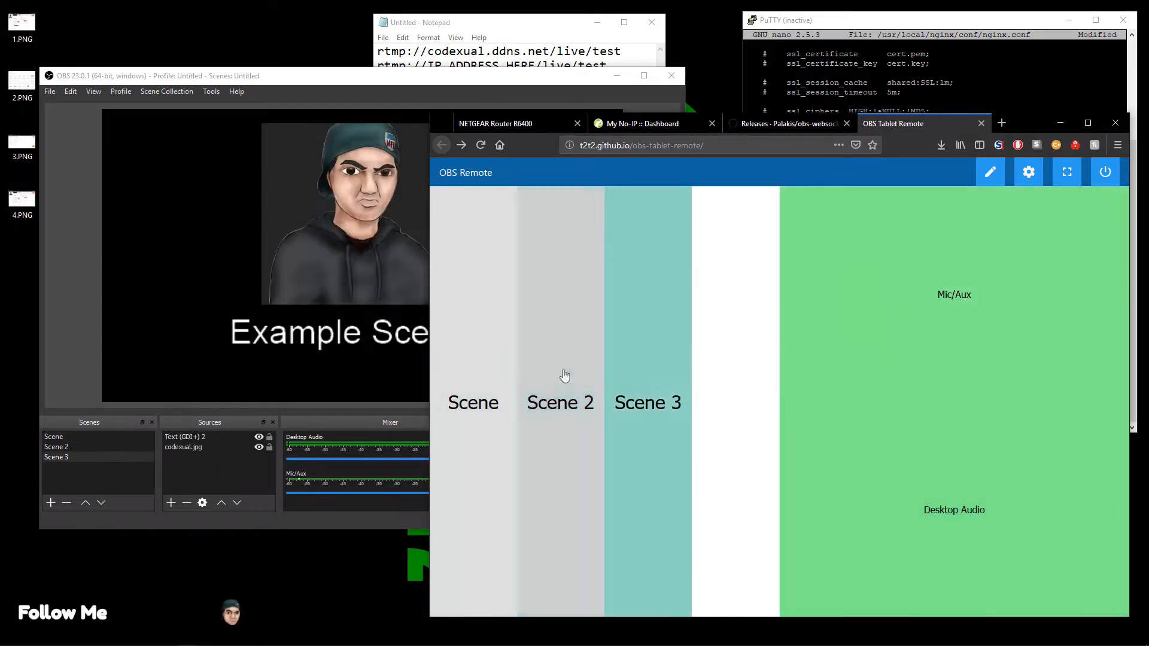
pyautogui.click(565, 375)
pyautogui.click(485, 374)
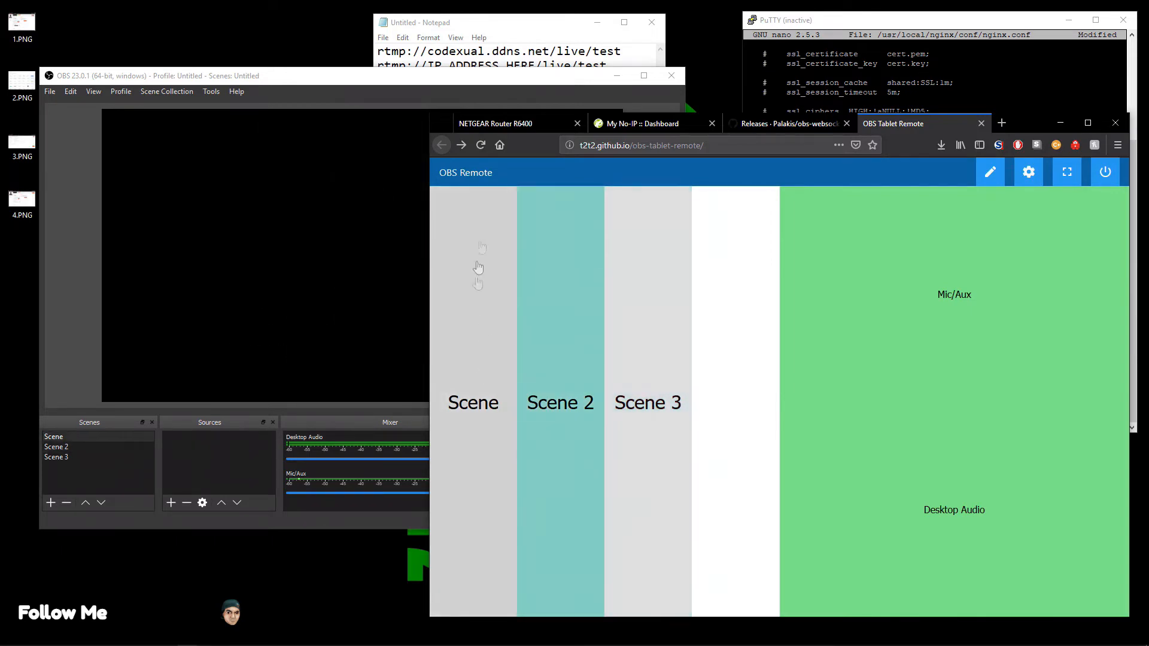
pyautogui.moveTo(499, 75); pyautogui.dragTo(469, 95)
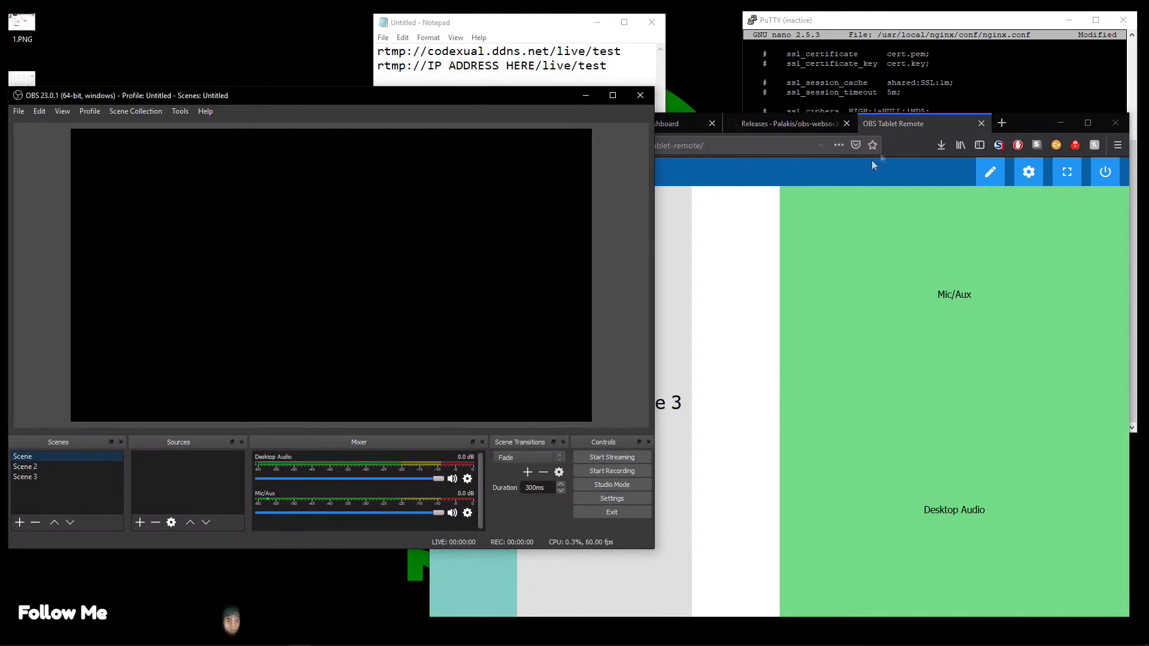
pyautogui.click(1027, 117)
pyautogui.moveTo(1028, 118)
pyautogui.mouseDown()
pyautogui.moveTo(1005, 148)
pyautogui.moveTo(1016, 118)
pyautogui.mouseUp()
pyautogui.click(1093, 169)
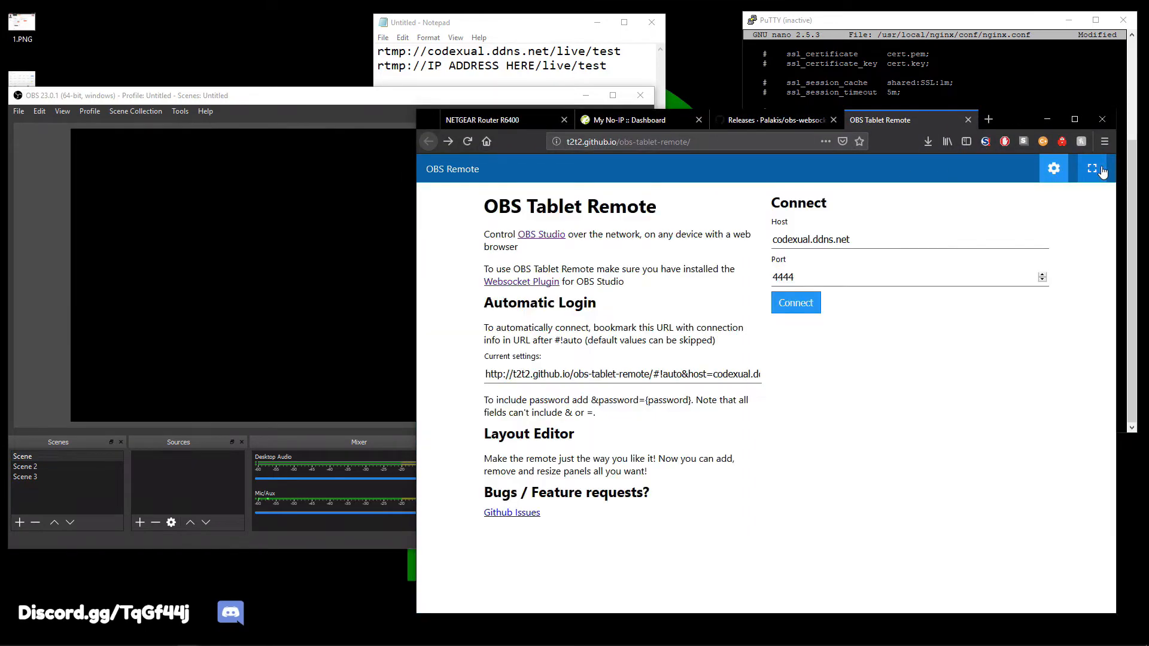
# Set the Firefox window aside and bring up PuTTY showing nginx.conf's rtmp server on port 1935.
pyautogui.moveTo(1007, 118); pyautogui.dragTo(1010, 185)
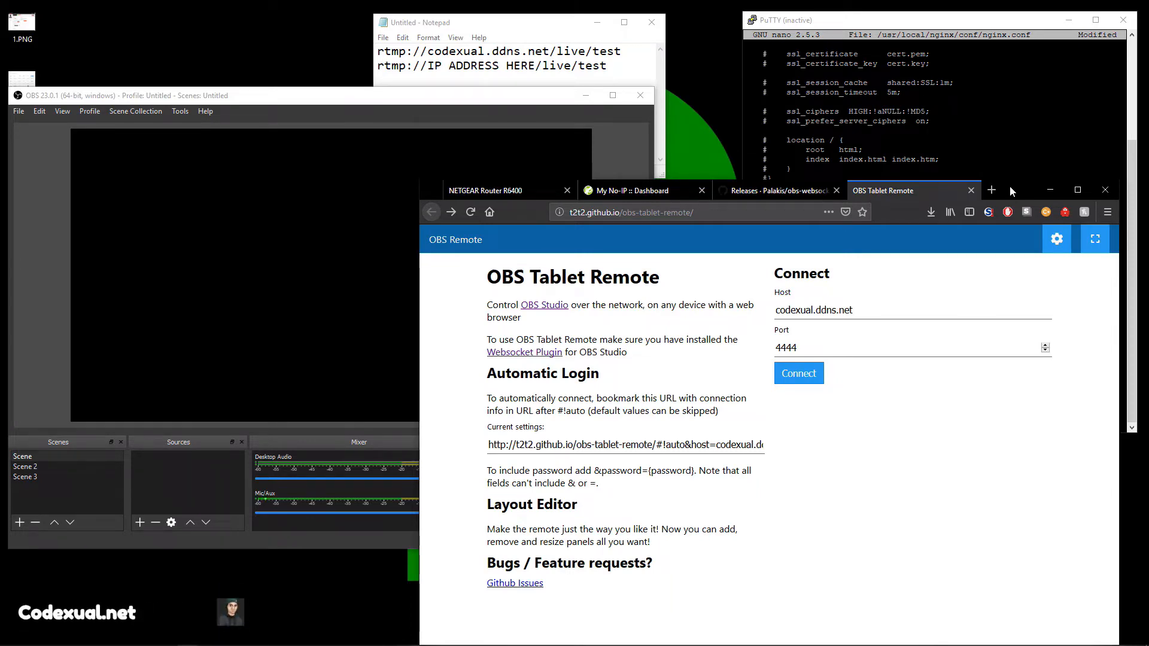
pyautogui.moveTo(1009, 184); pyautogui.dragTo(1003, 172)
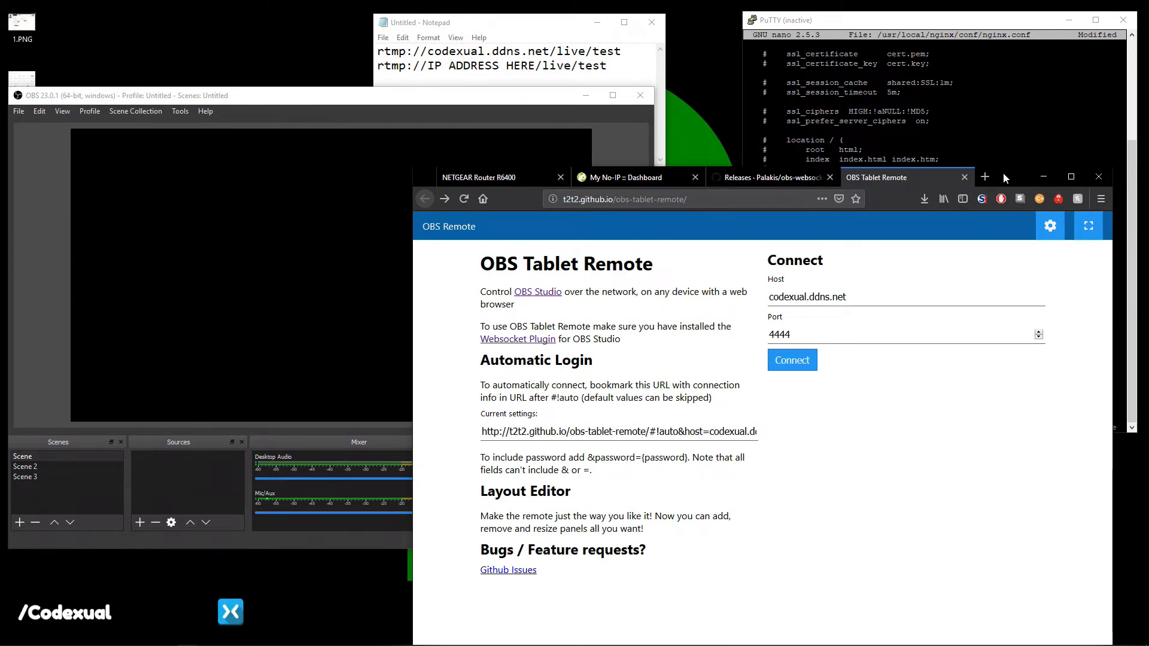
pyautogui.moveTo(1002, 172); pyautogui.dragTo(1015, 171)
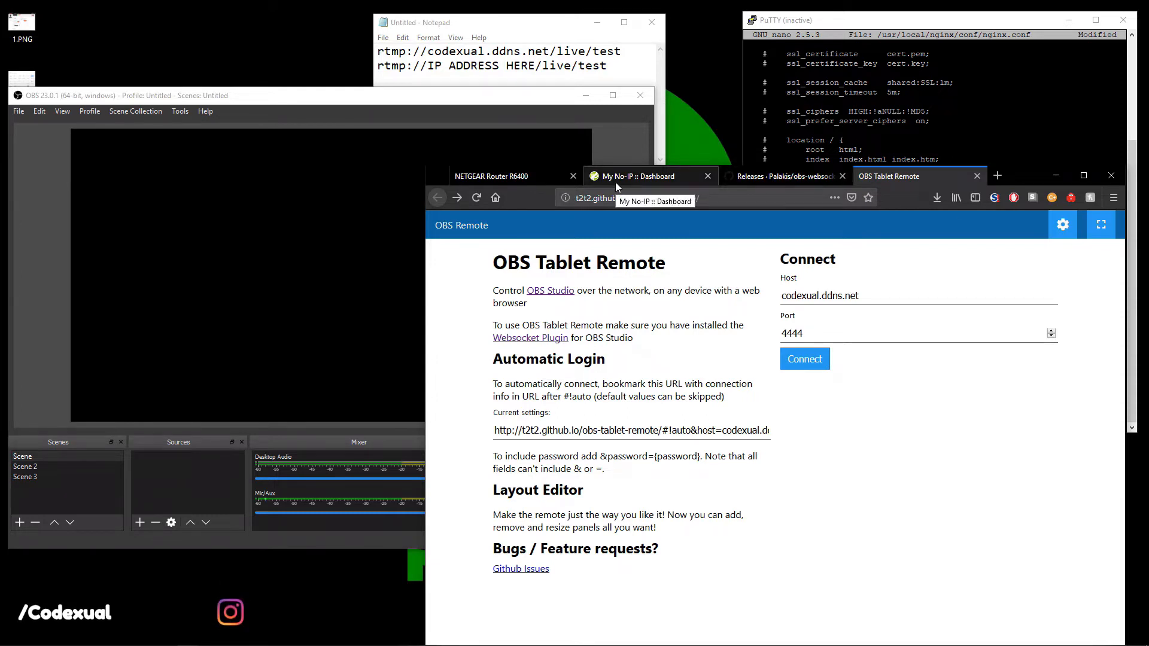
pyautogui.click(791, 13)
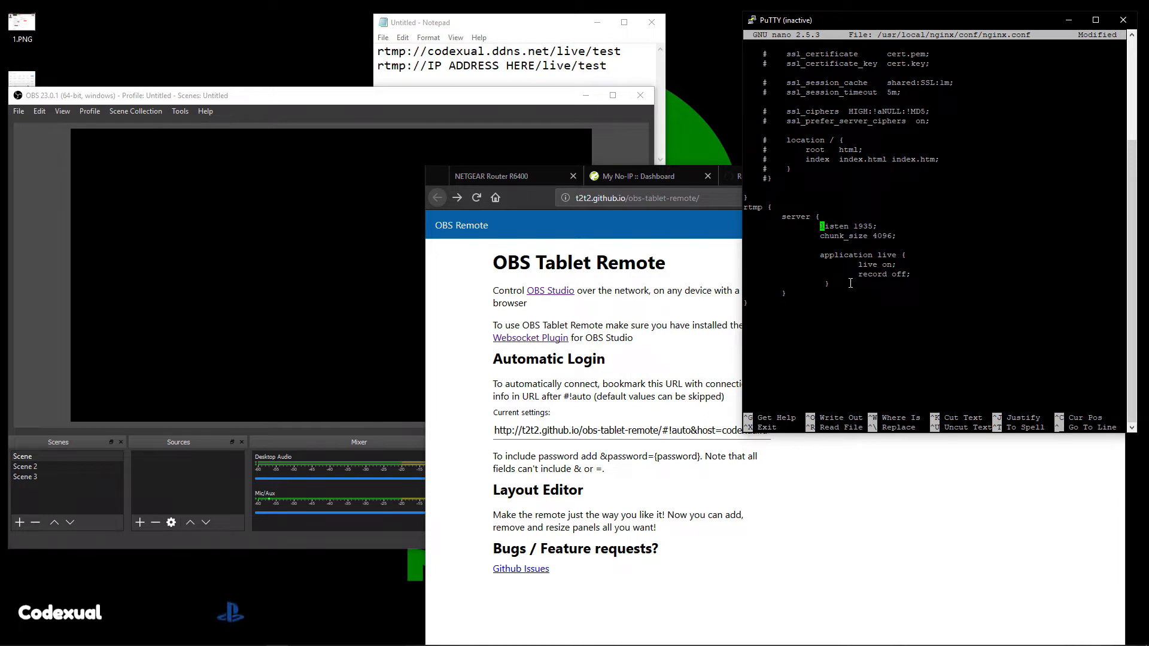
# Highlight the rtmp server and application blocks in nginx.conf, then return to the browser window.
pyautogui.moveTo(771, 309); pyautogui.dragTo(751, 207)
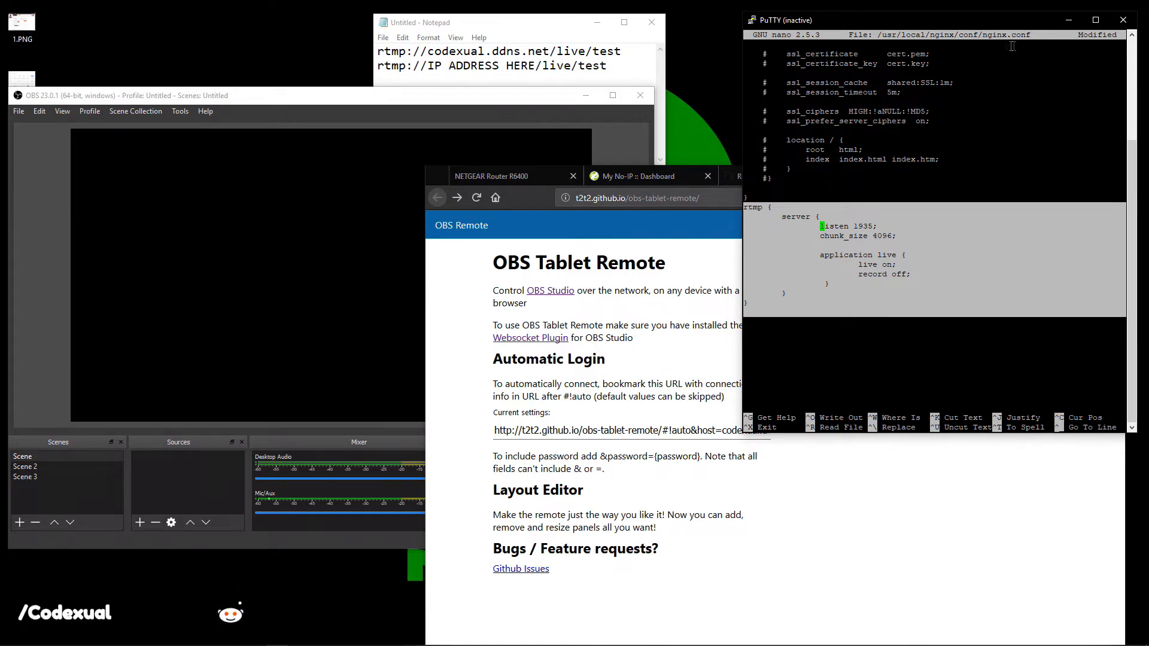
pyautogui.click(982, 34)
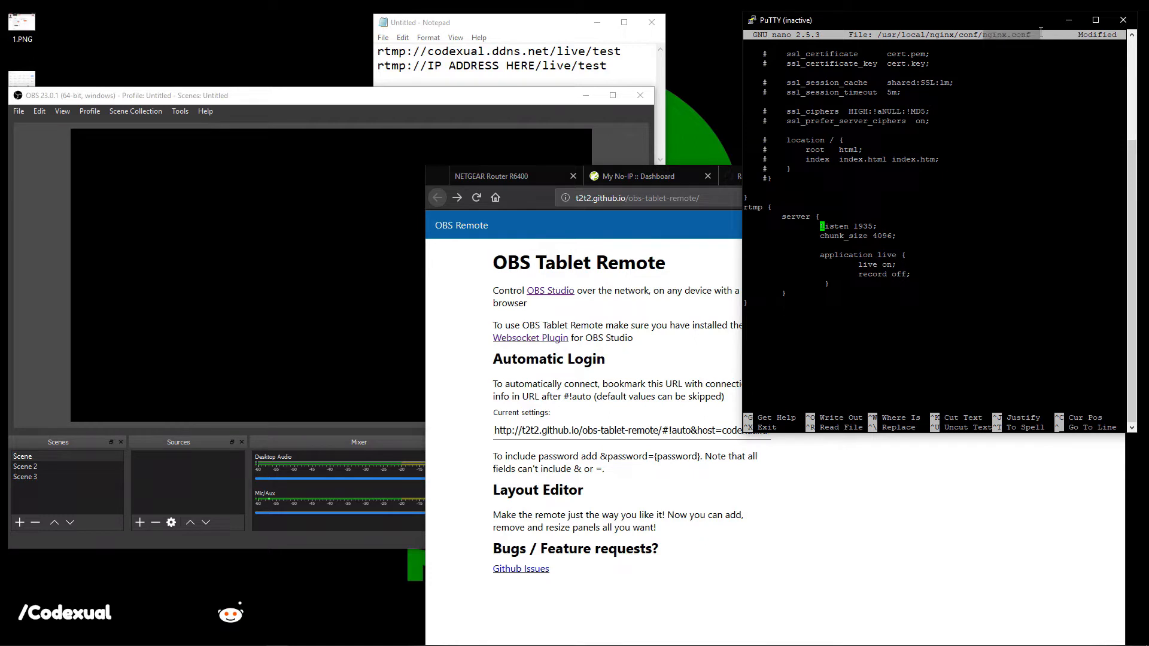
pyautogui.moveTo(824, 306); pyautogui.dragTo(719, 256)
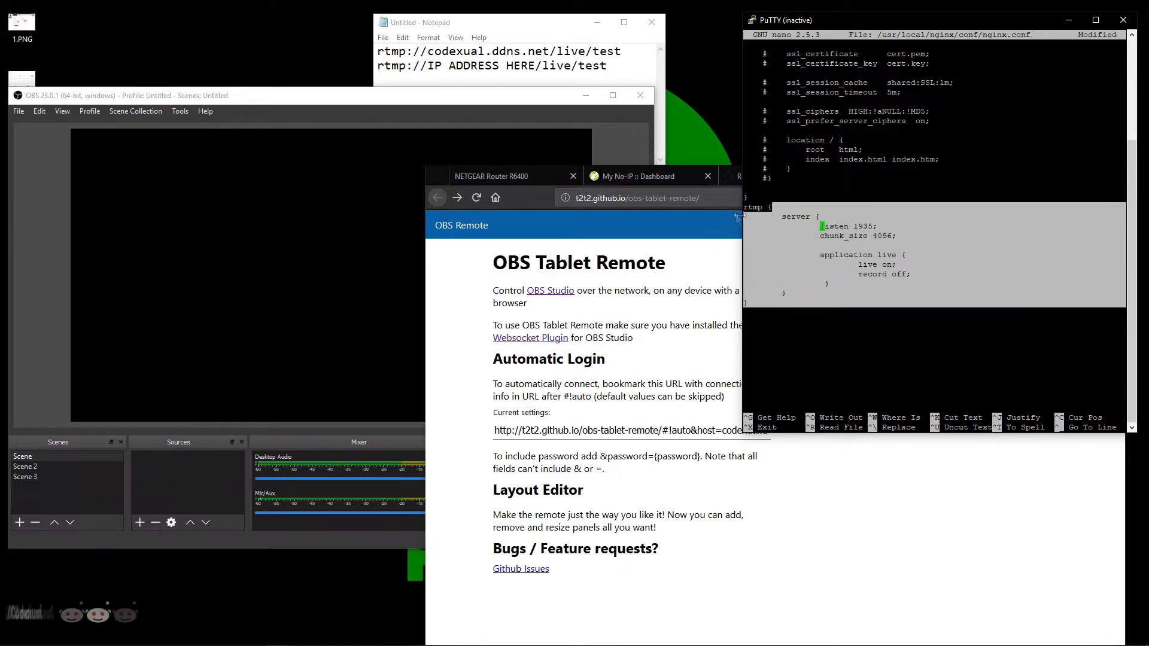
pyautogui.click(638, 366)
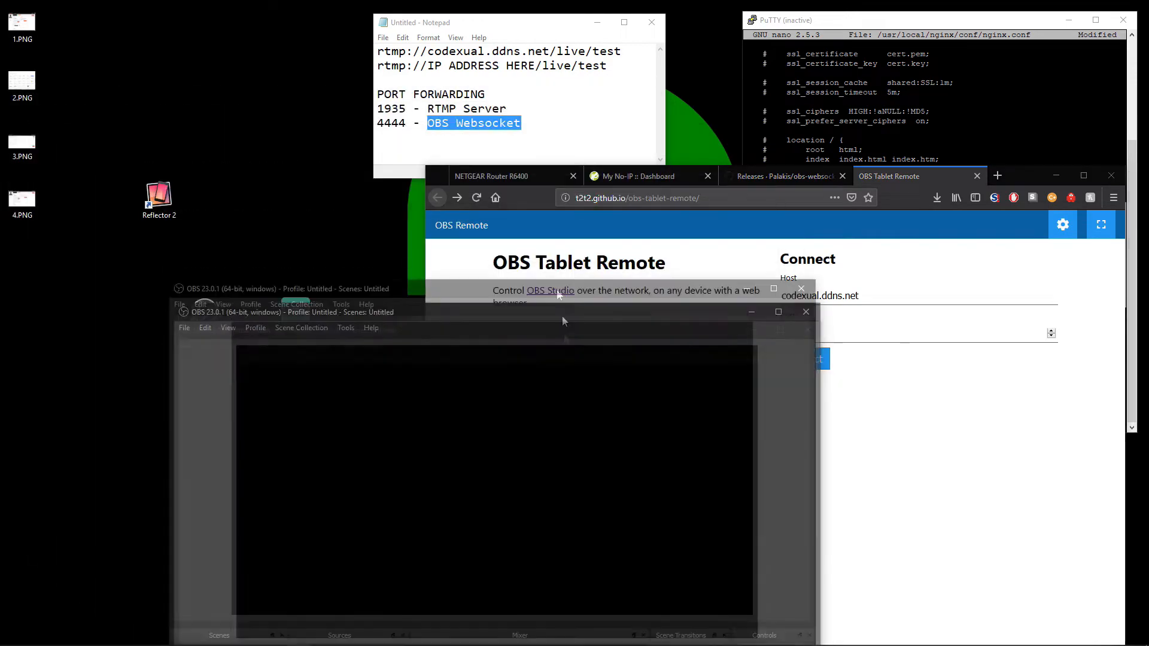
# Add a new Media Source to the empty Scene from the Sources + menu.
pyautogui.moveTo(527, 173); pyautogui.dragTo(641, 58)
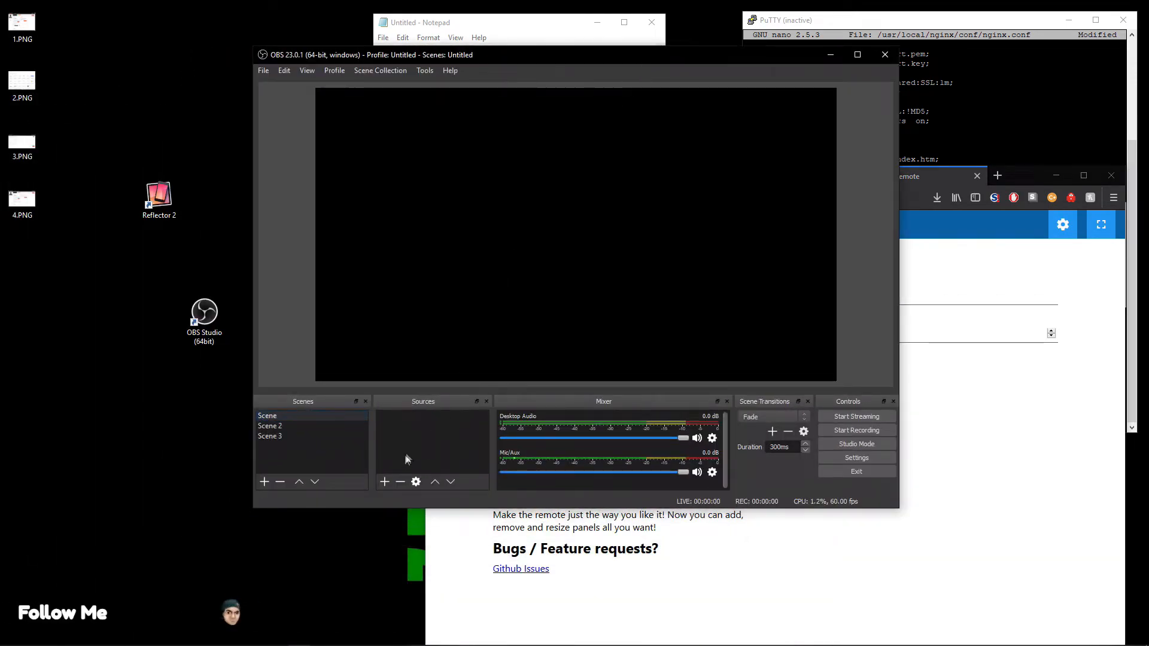
pyautogui.click(386, 482)
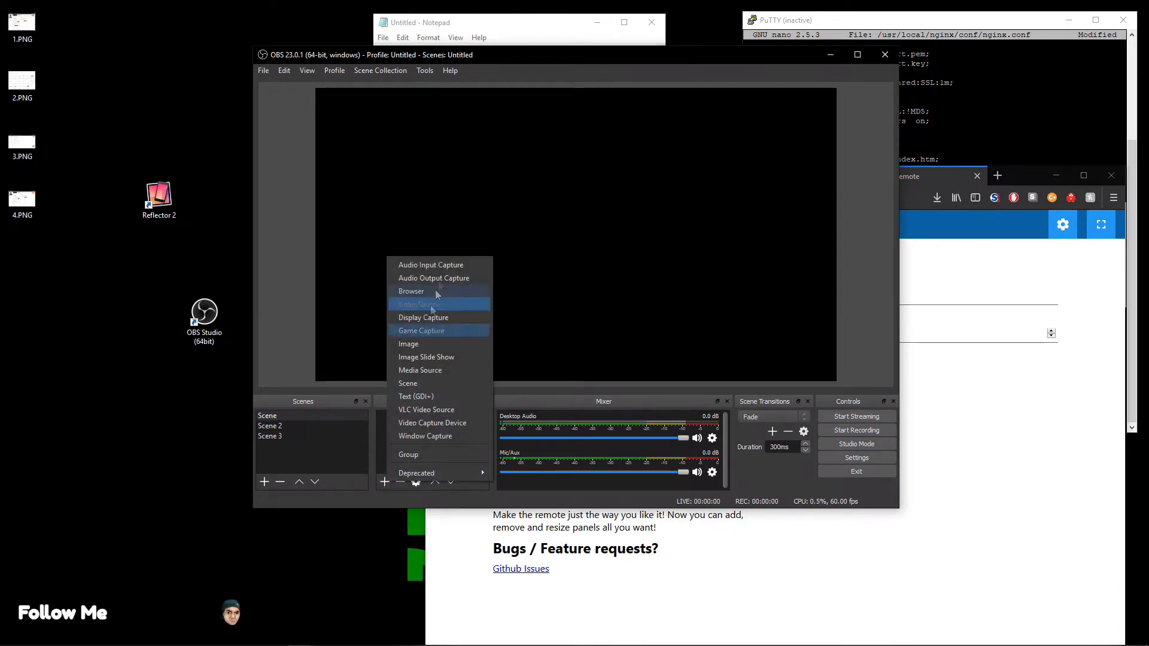
pyautogui.click(450, 375)
pyautogui.click(622, 371)
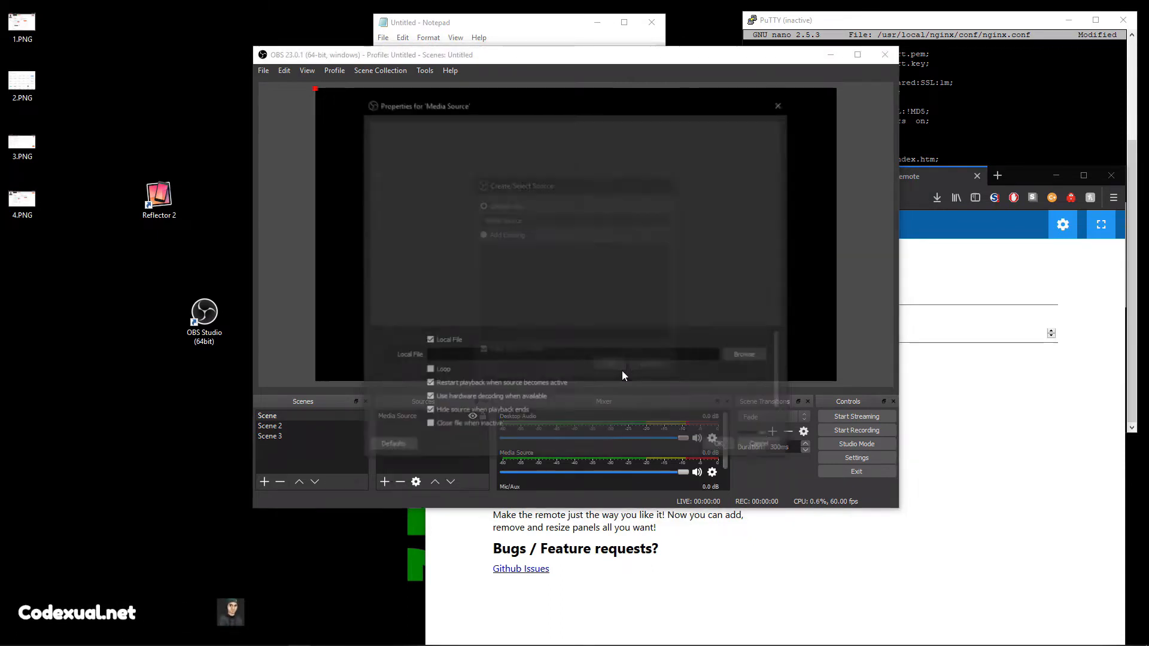
# Set the Media Source input to rtmp://codexual.ddns.net/live/test instead of a local file.
pyautogui.click(449, 342)
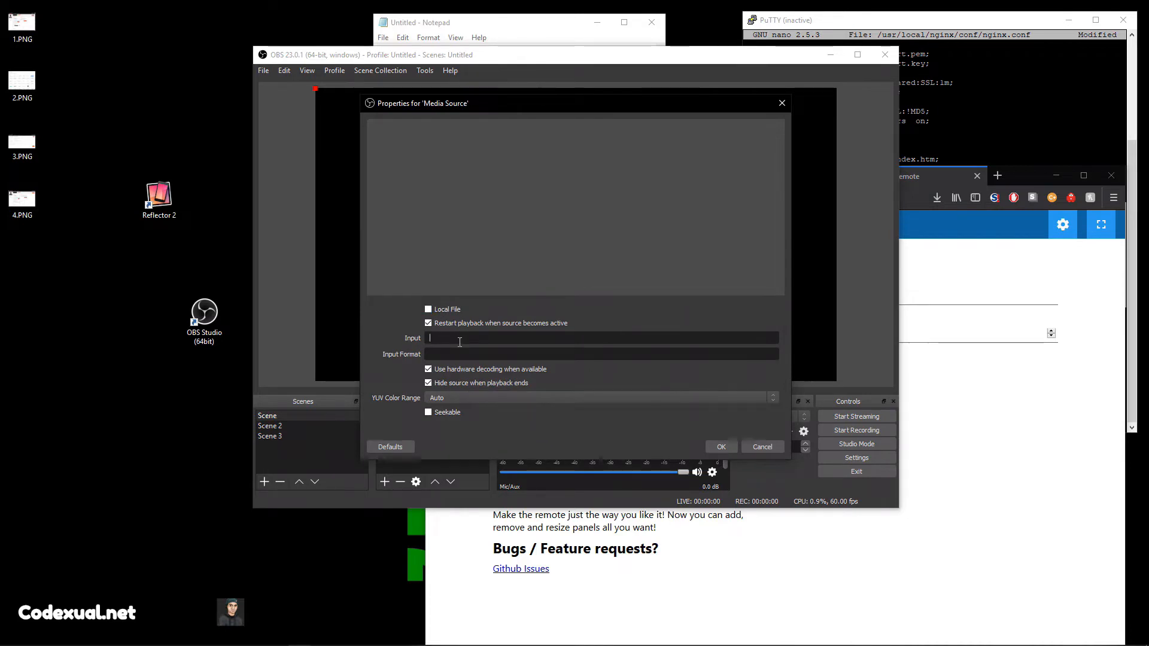
pyautogui.write('rtmp://cod')
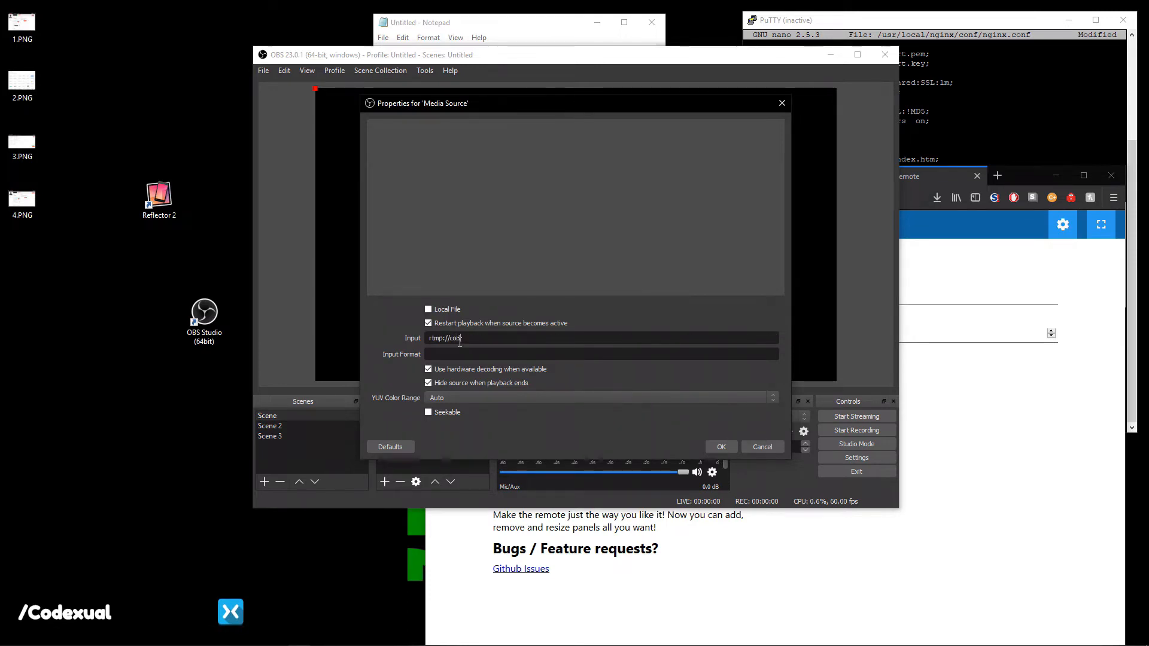
pyautogui.write('exual.ddns.net')
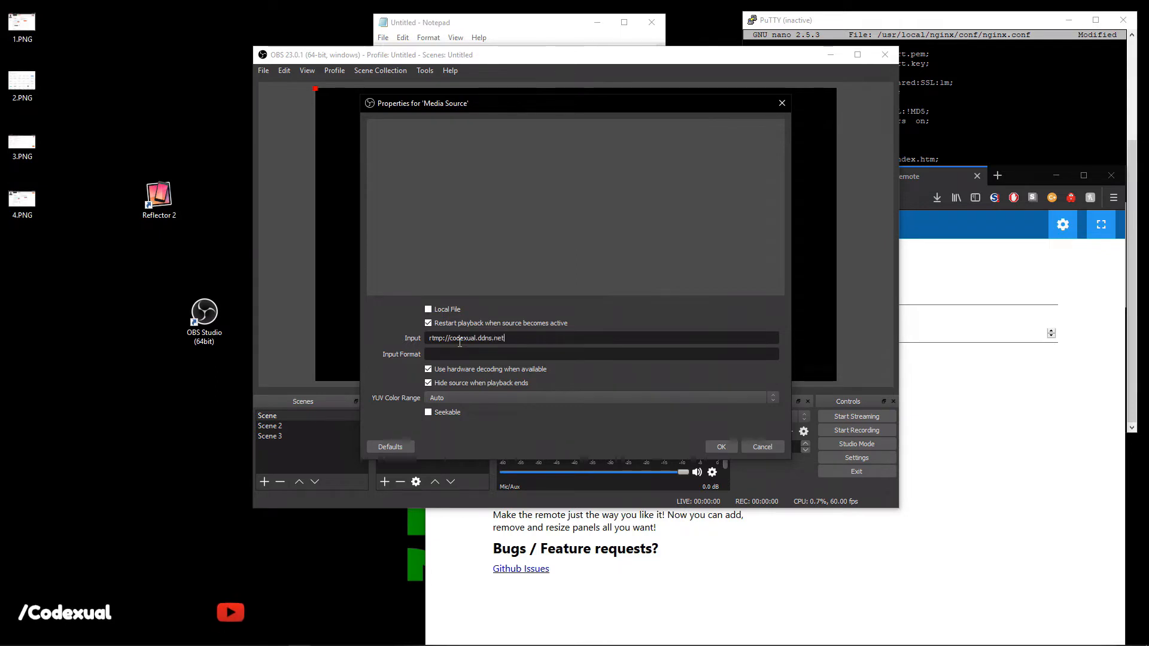
pyautogui.write('/live/test')
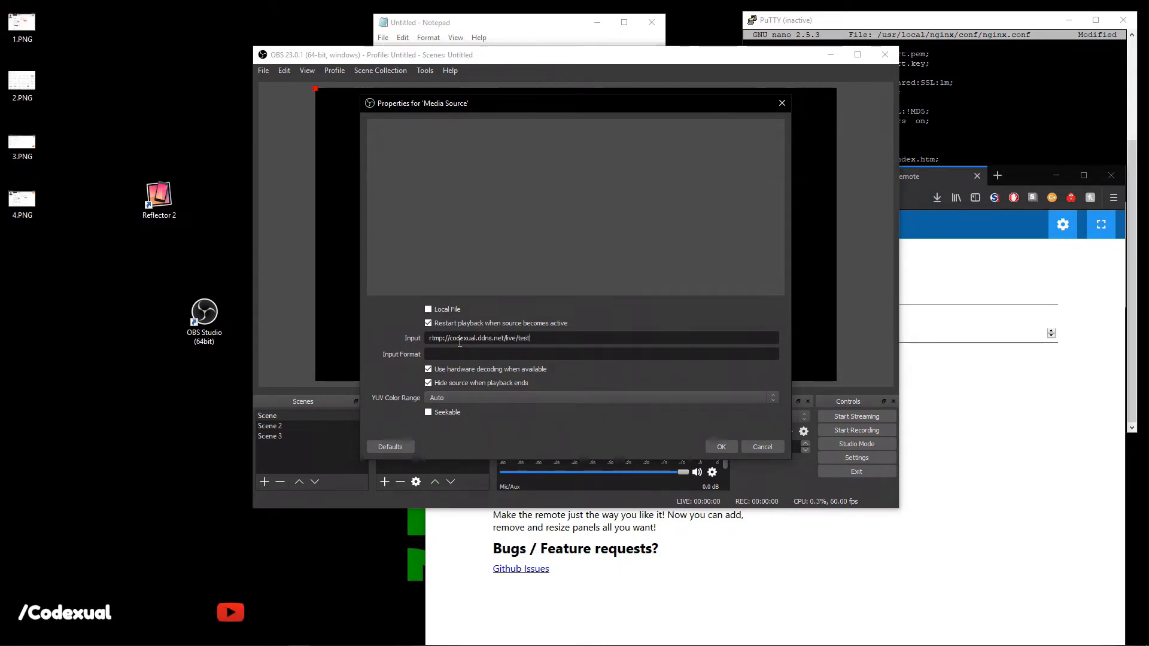
pyautogui.click(722, 447)
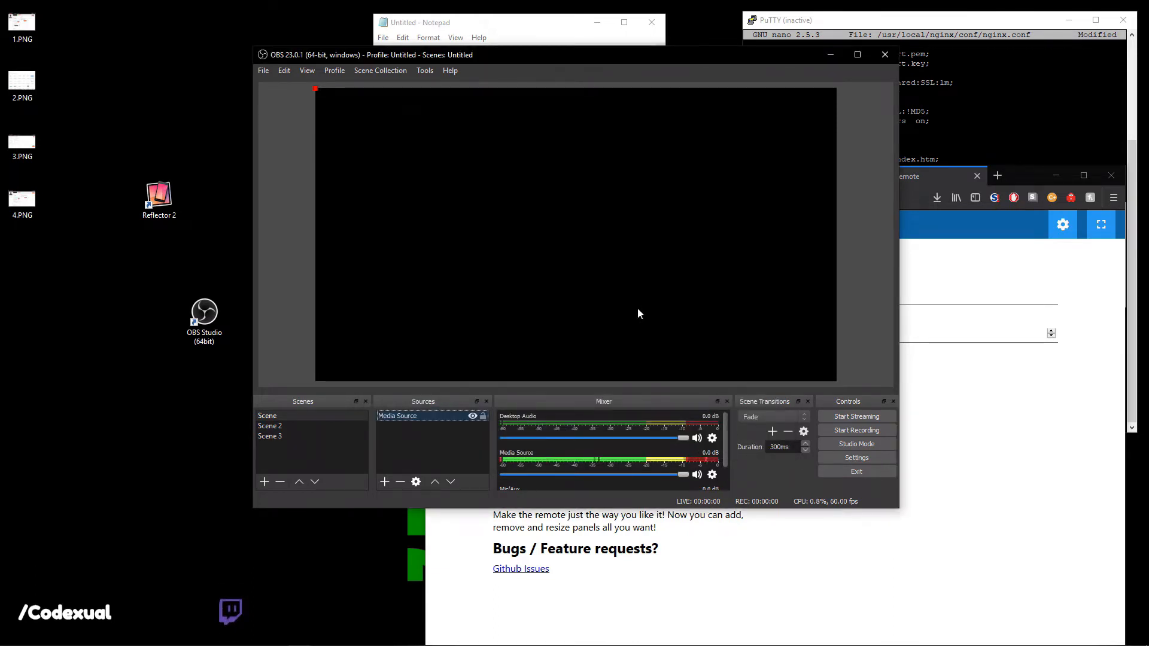
# Stretch the media source to fill the canvas and hide it in the preview.
pyautogui.moveTo(662, 284); pyautogui.dragTo(839, 362)
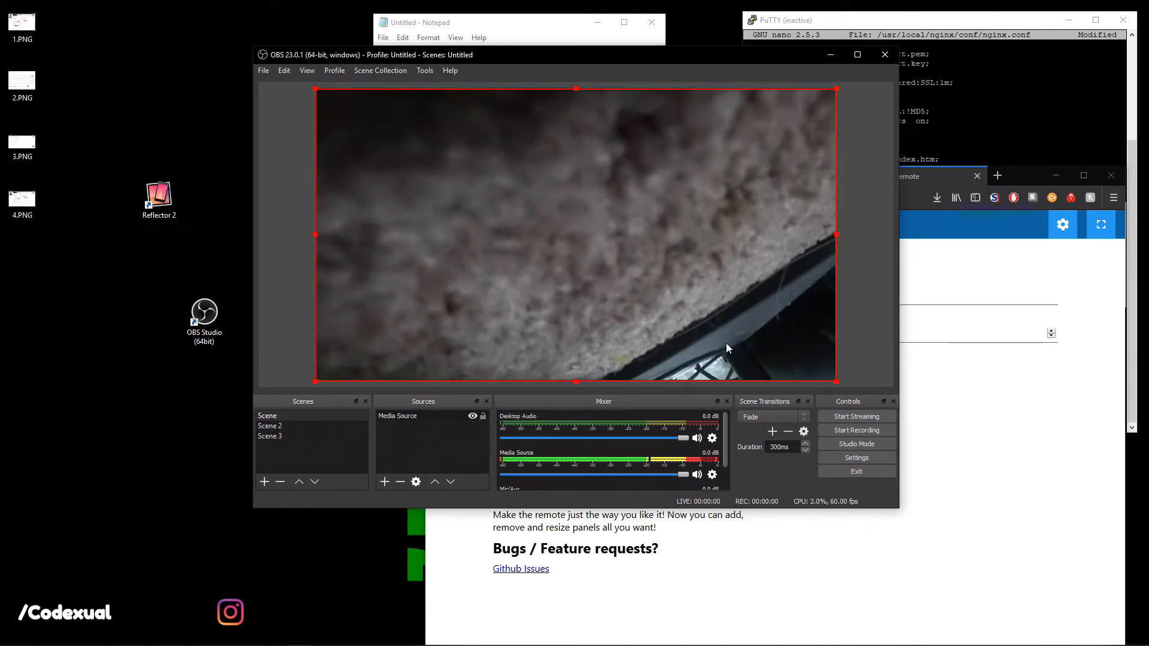
pyautogui.click(472, 416)
pyautogui.moveTo(530, 60); pyautogui.dragTo(602, 124)
# Move the OBS window aside to reveal the Streamlabs OBS desktop shortcut.
pyautogui.moveTo(285, 230); pyautogui.dragTo(319, 349)
pyautogui.click(257, 240)
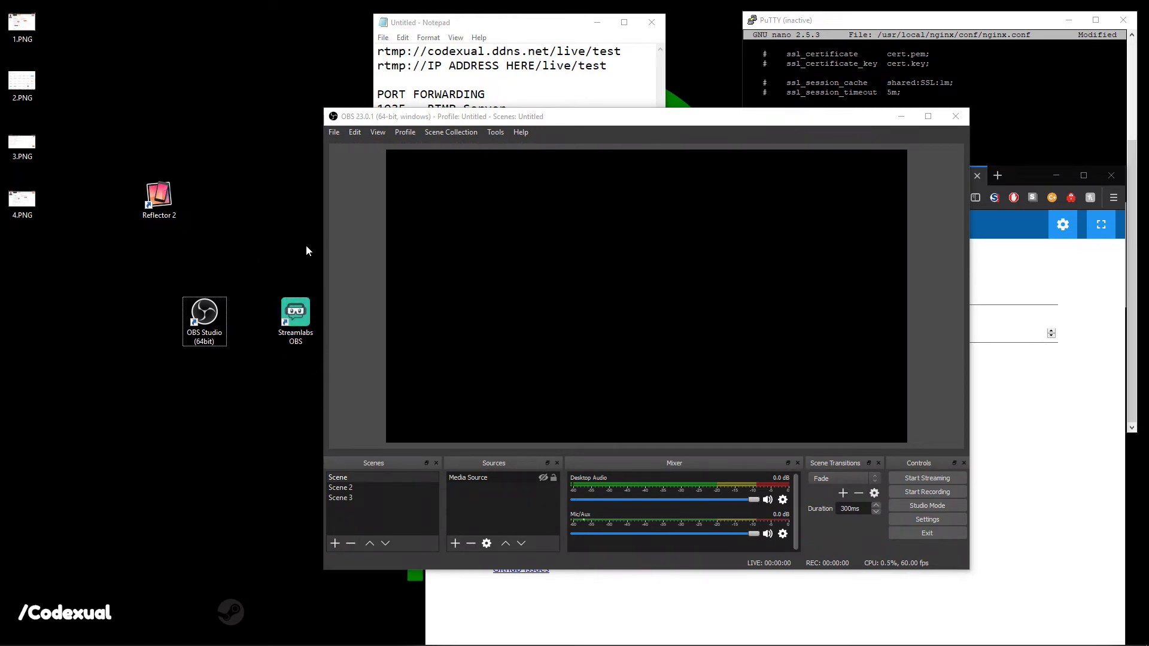
pyautogui.moveTo(442, 123); pyautogui.dragTo(245, 374)
pyautogui.click(295, 314)
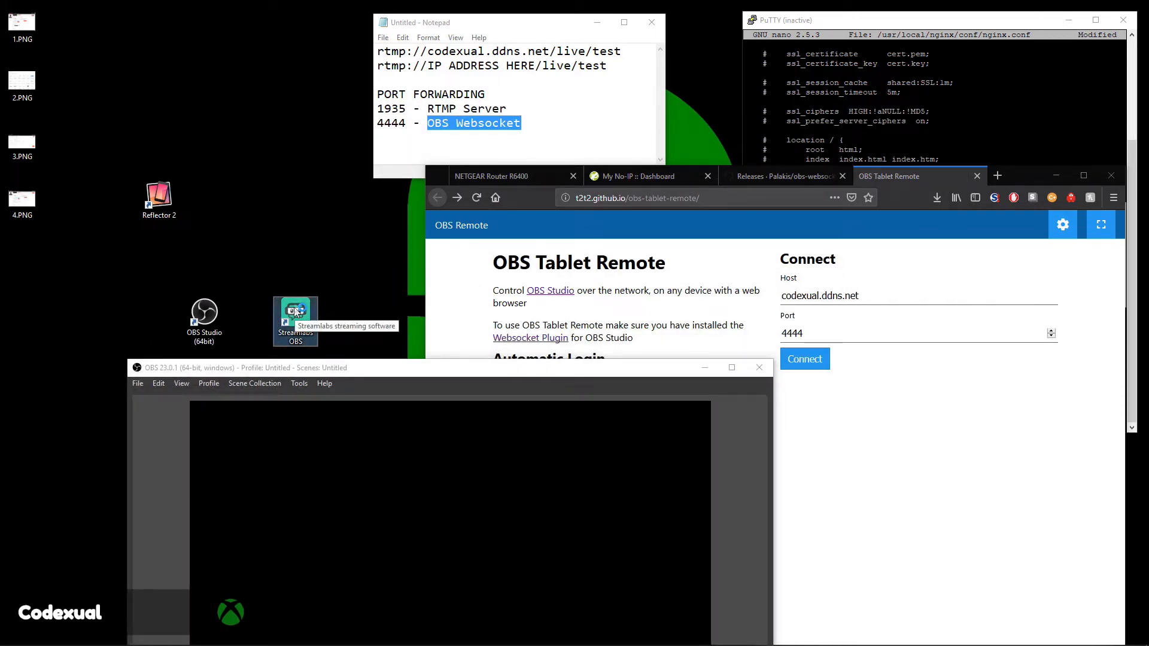
pyautogui.moveTo(409, 367); pyautogui.dragTo(345, 218)
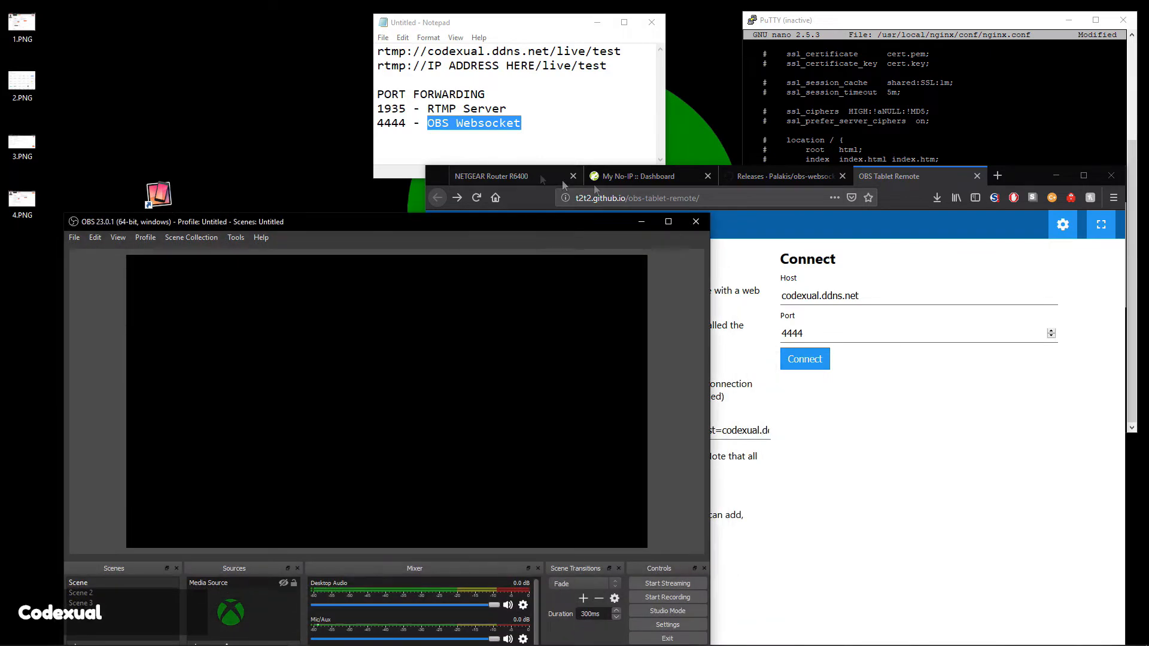
# Close OBS Studio and the remote and obs-websocket releases tabs, then launch Streamlabs OBS.
pyautogui.click(700, 220)
pyautogui.middleClick(882, 177)
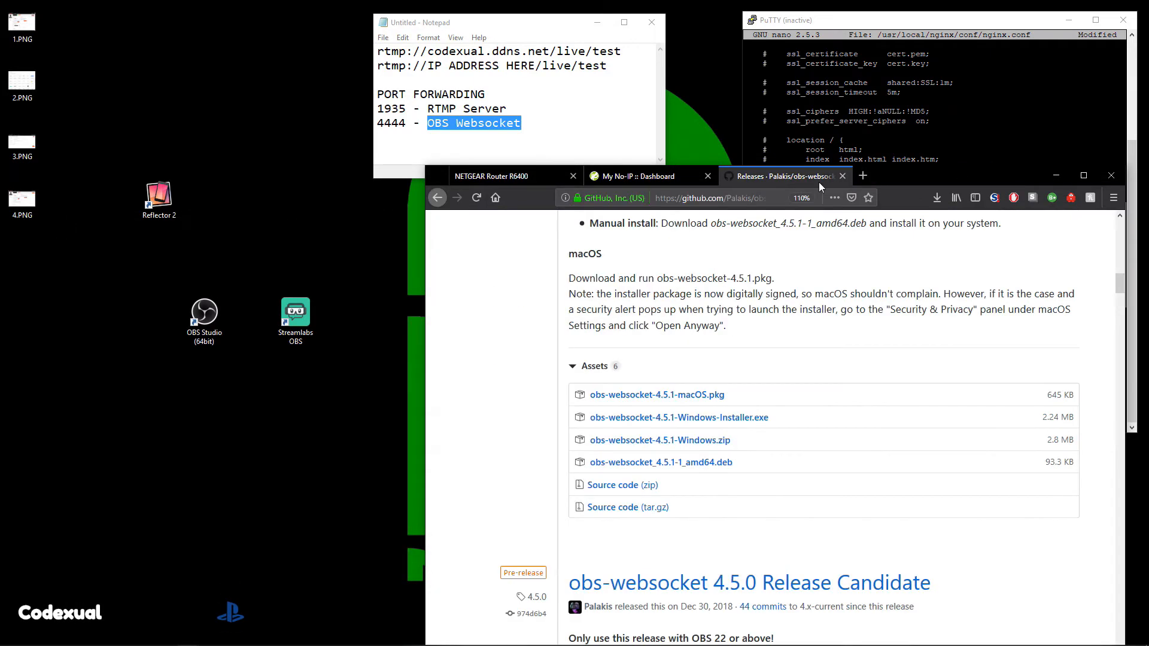
pyautogui.middleClick(792, 175)
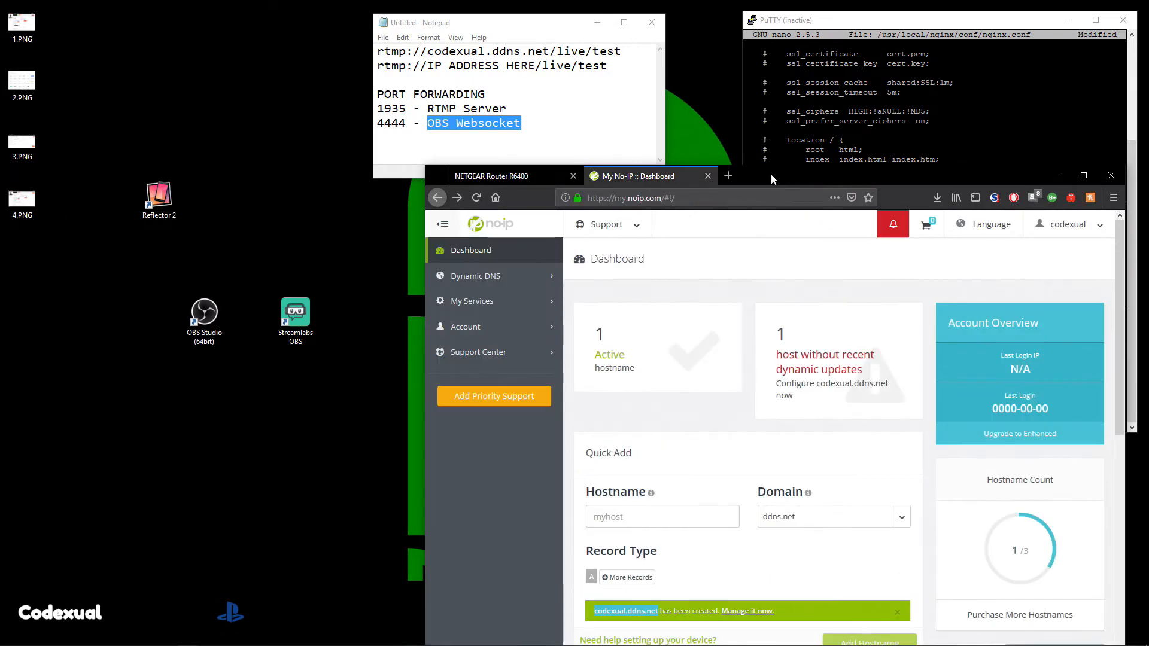
pyautogui.moveTo(770, 173); pyautogui.dragTo(684, 195)
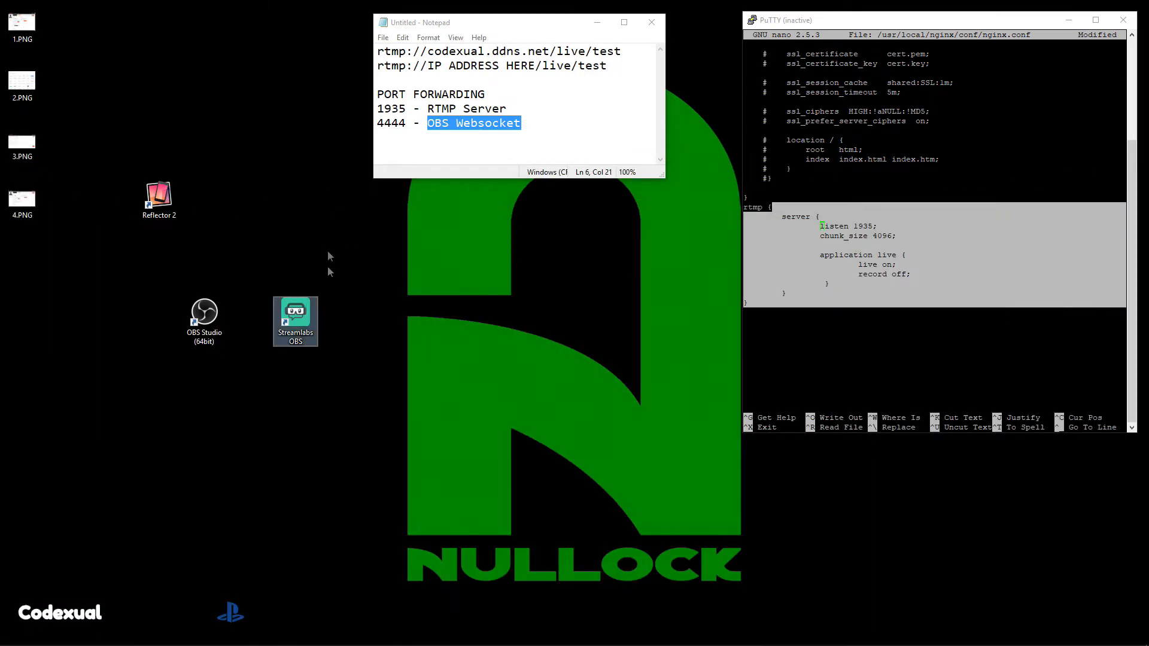
pyautogui.doubleClick(299, 308)
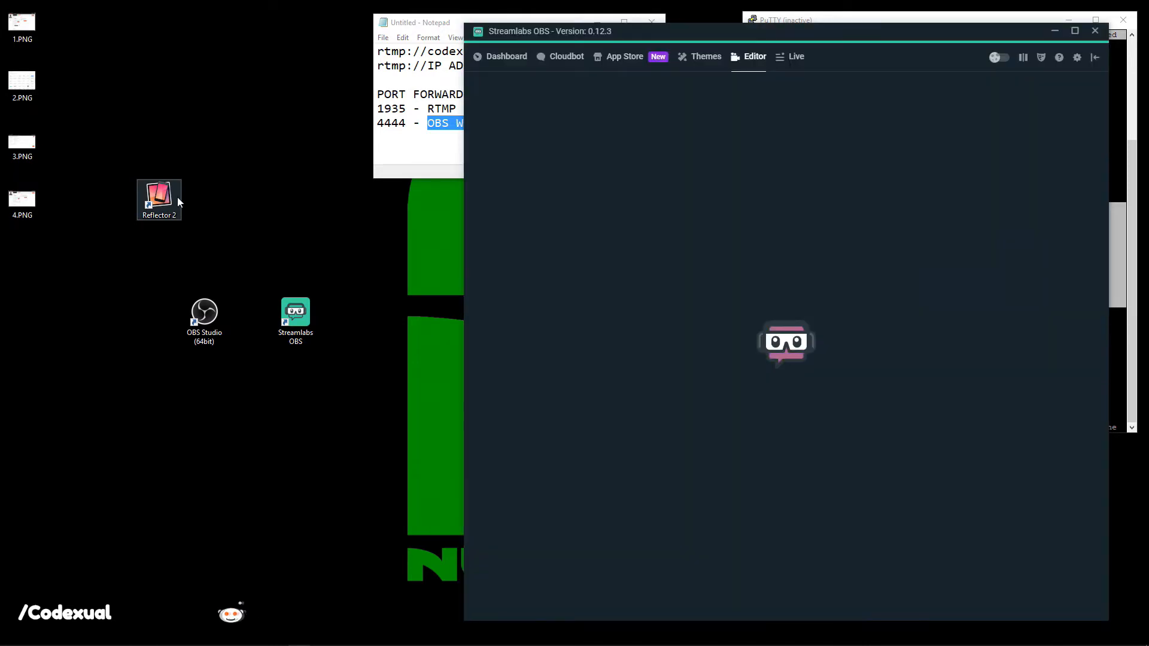
# Launch Reflector 2 from its desktop shortcut while Streamlabs OBS finishes loading the IRL scene.
pyautogui.moveTo(169, 58); pyautogui.dragTo(186, 228)
pyautogui.click(153, 202)
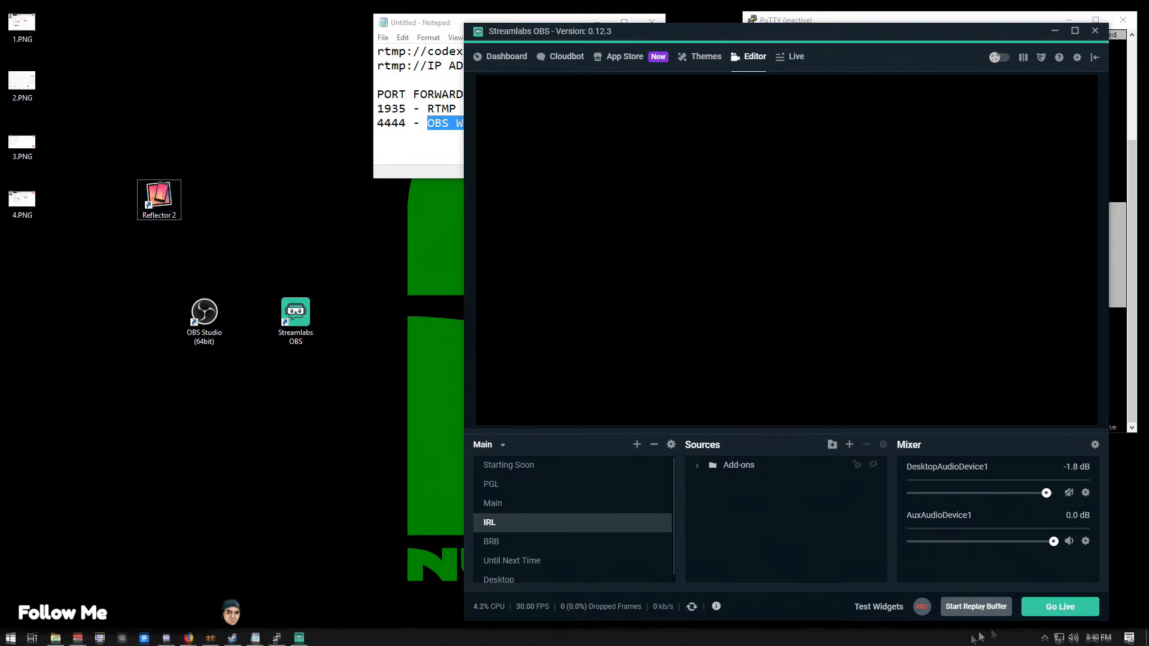
pyautogui.click(1047, 637)
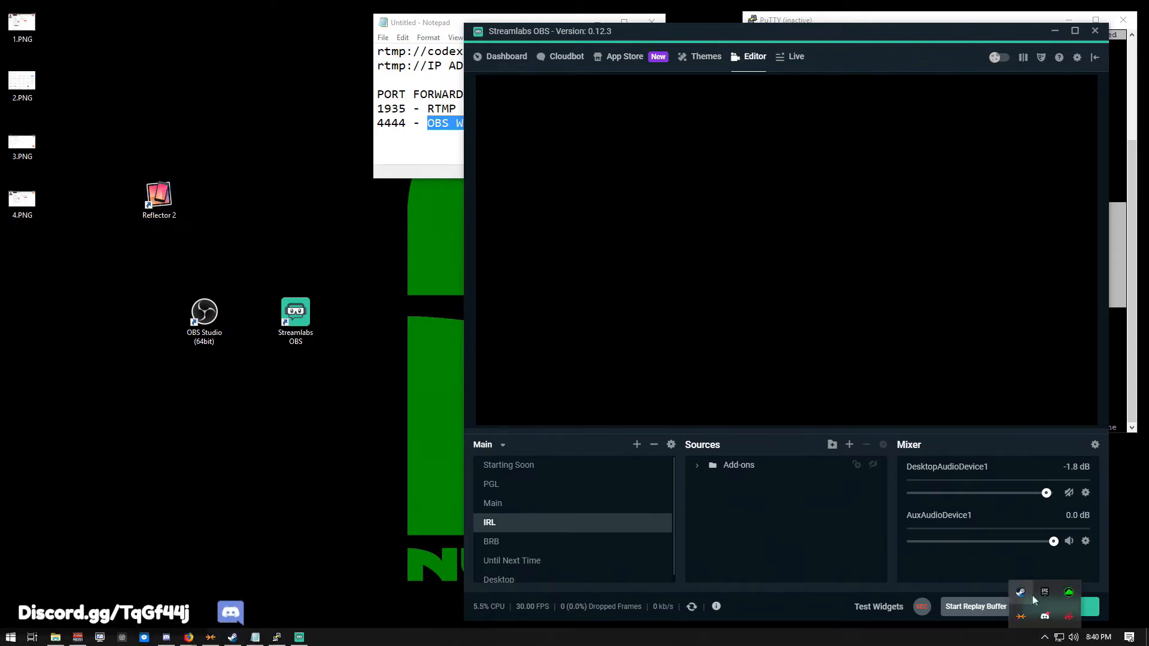
pyautogui.moveTo(183, 64); pyautogui.dragTo(153, 253)
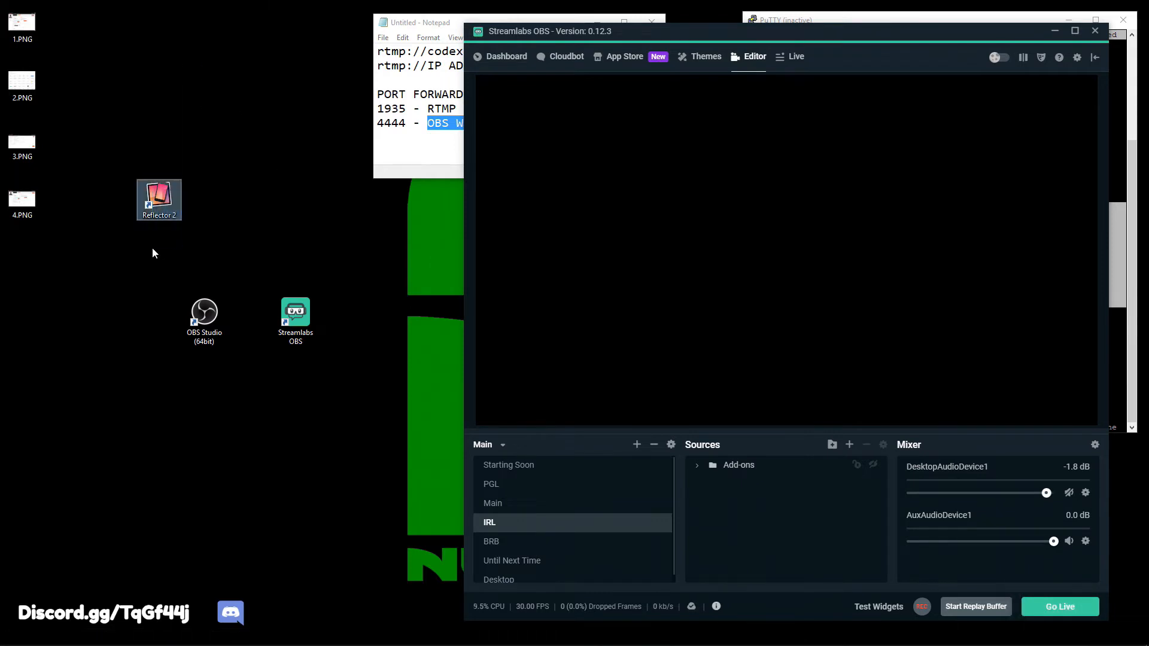
pyautogui.click(146, 204)
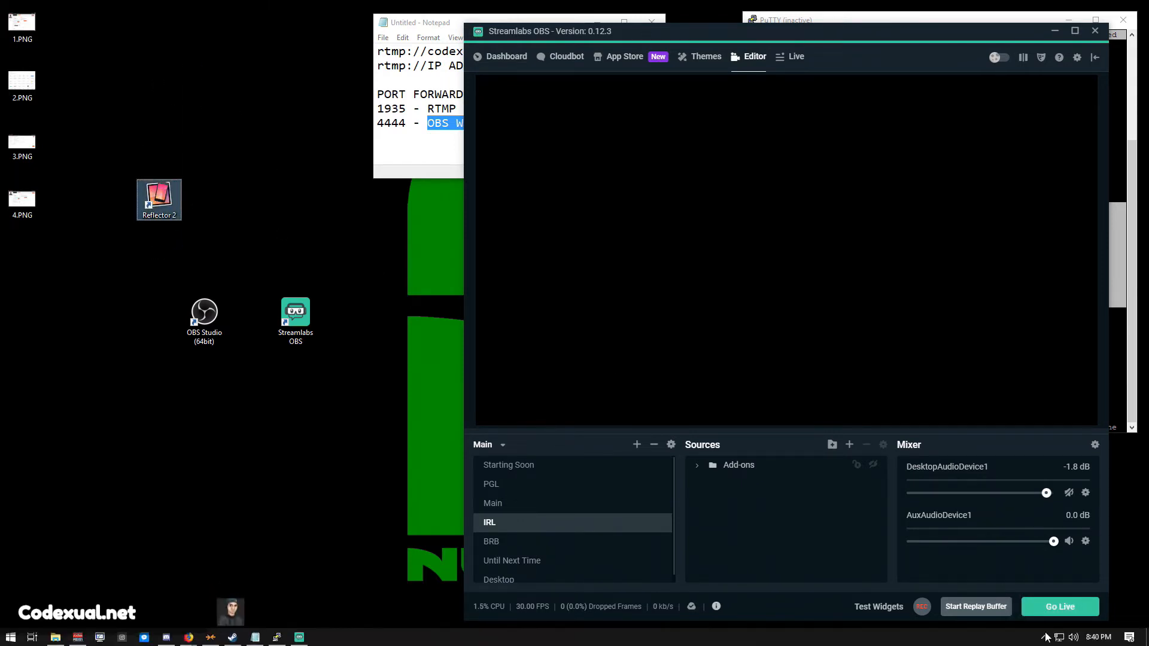
pyautogui.click(1044, 639)
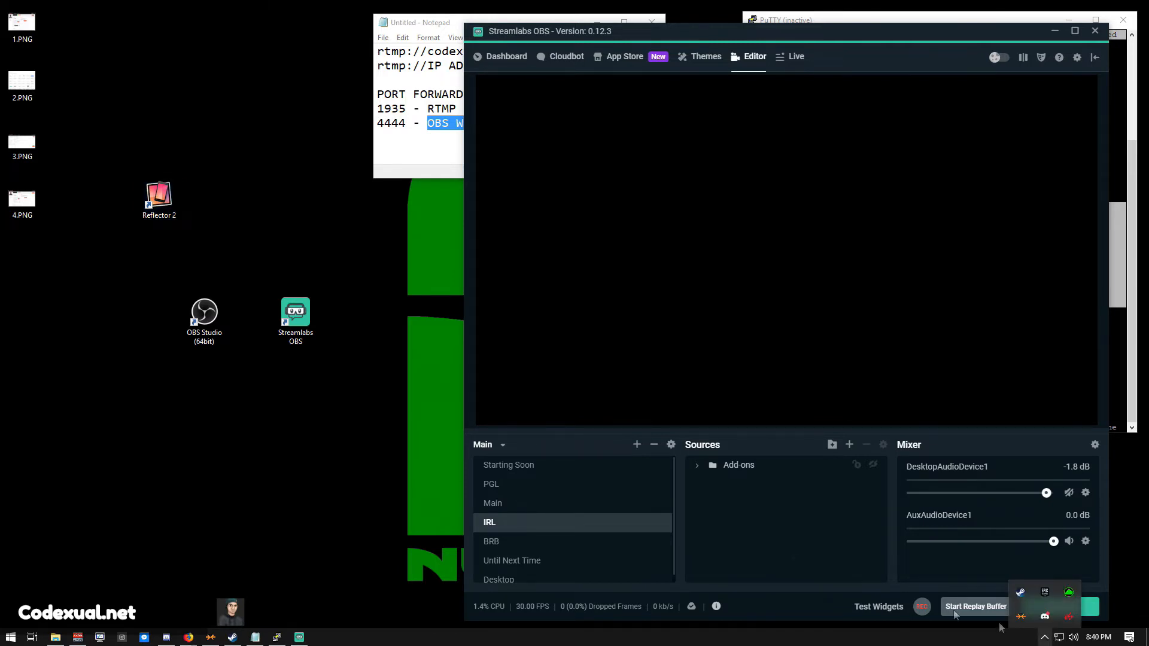
pyautogui.moveTo(230, 76); pyautogui.dragTo(155, 202)
pyautogui.doubleClick(157, 197)
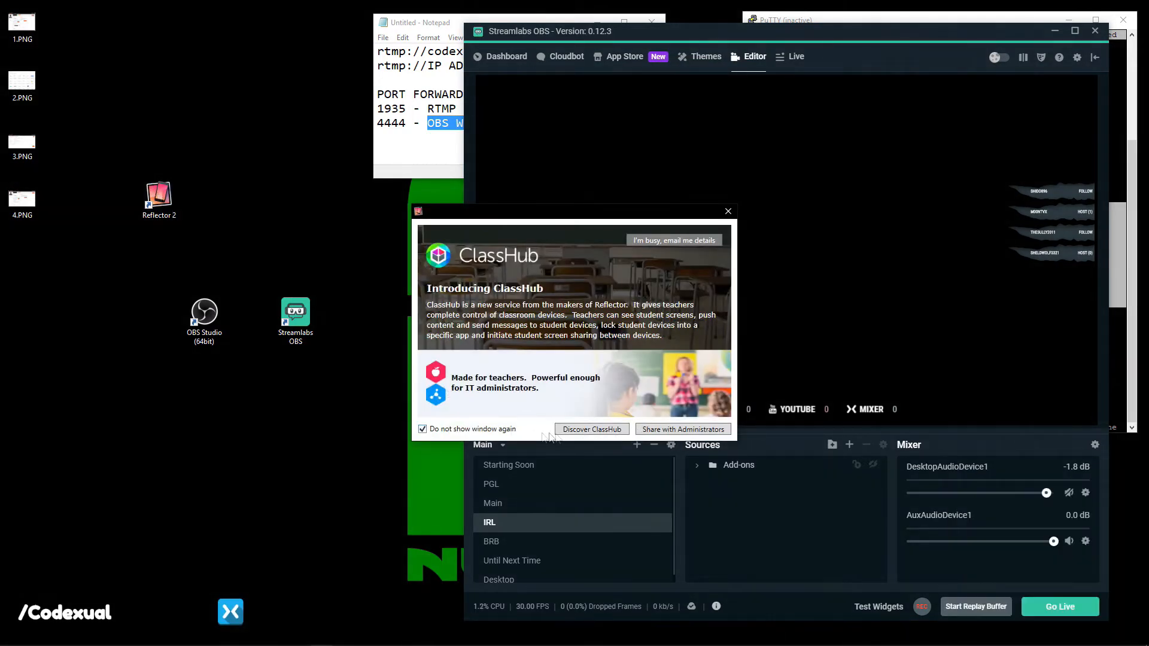
# Dismiss the ClassHub dialog, move the iPhone mirror aside, and bring Streamlabs OBS forward.
pyautogui.click(728, 211)
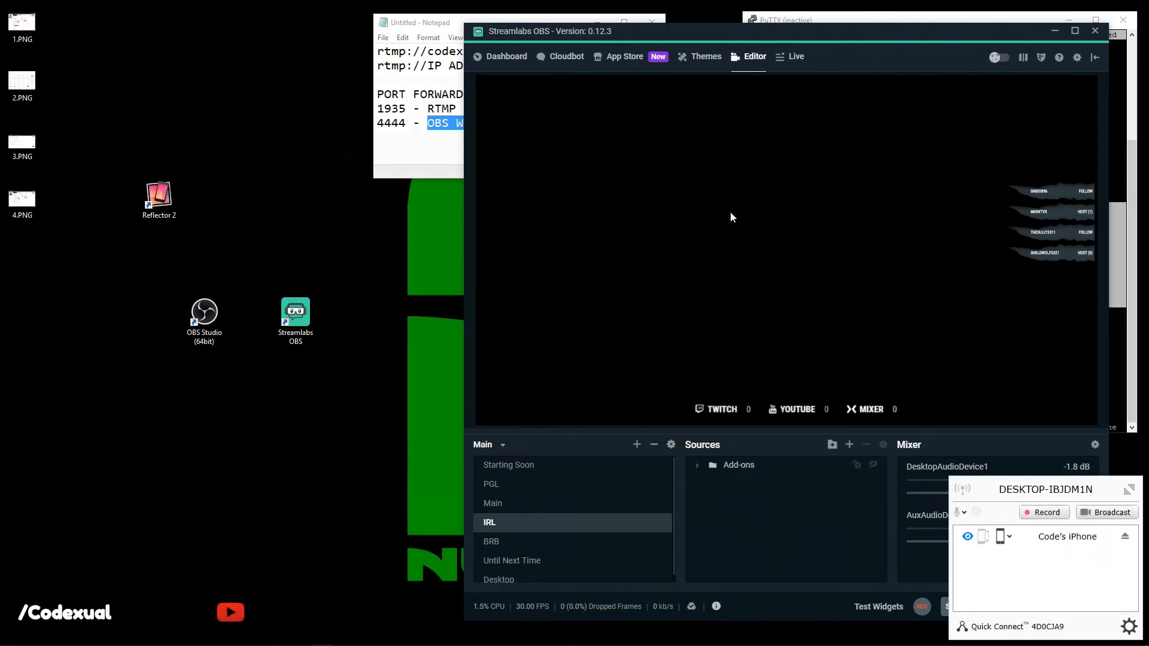
pyautogui.moveTo(670, 34); pyautogui.dragTo(302, 33)
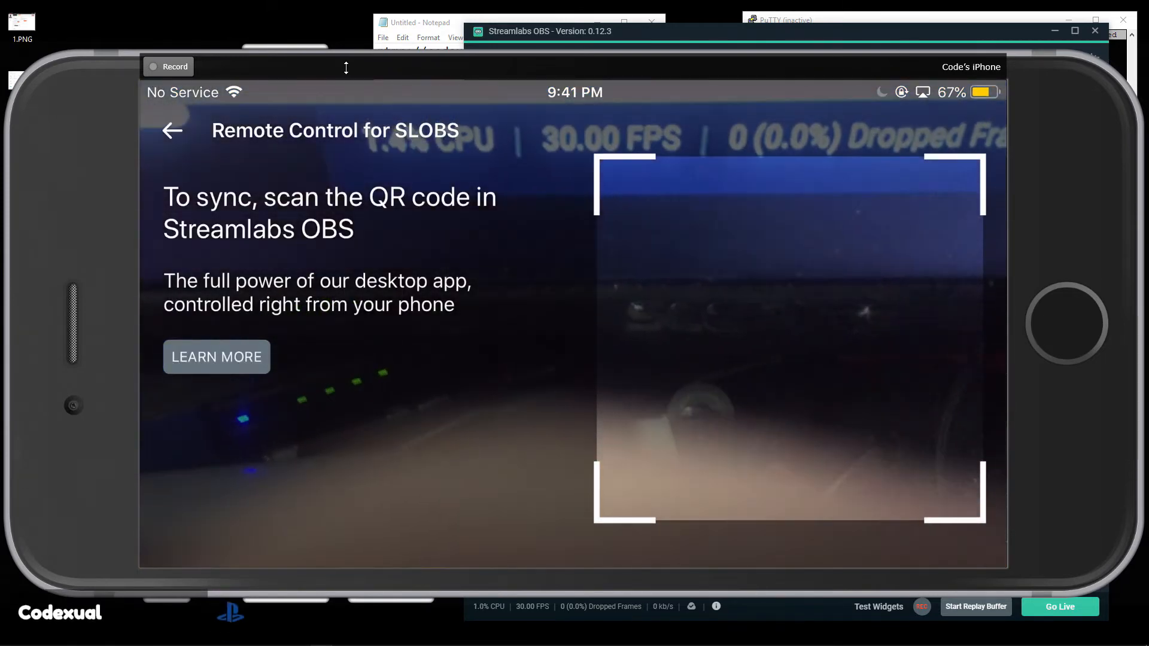
pyautogui.moveTo(753, 38); pyautogui.dragTo(746, 41)
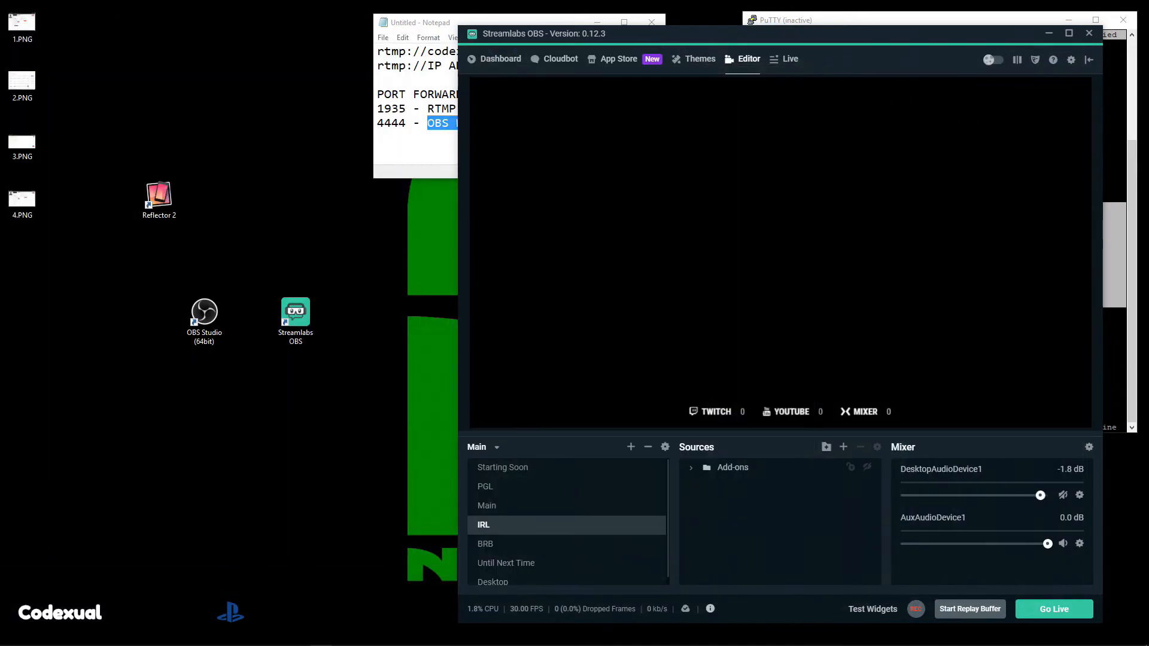
# Shift Streamlabs OBS left and reveal the pairing QR code in Settings > Remote Control.
pyautogui.moveTo(626, 30); pyautogui.dragTo(487, 26)
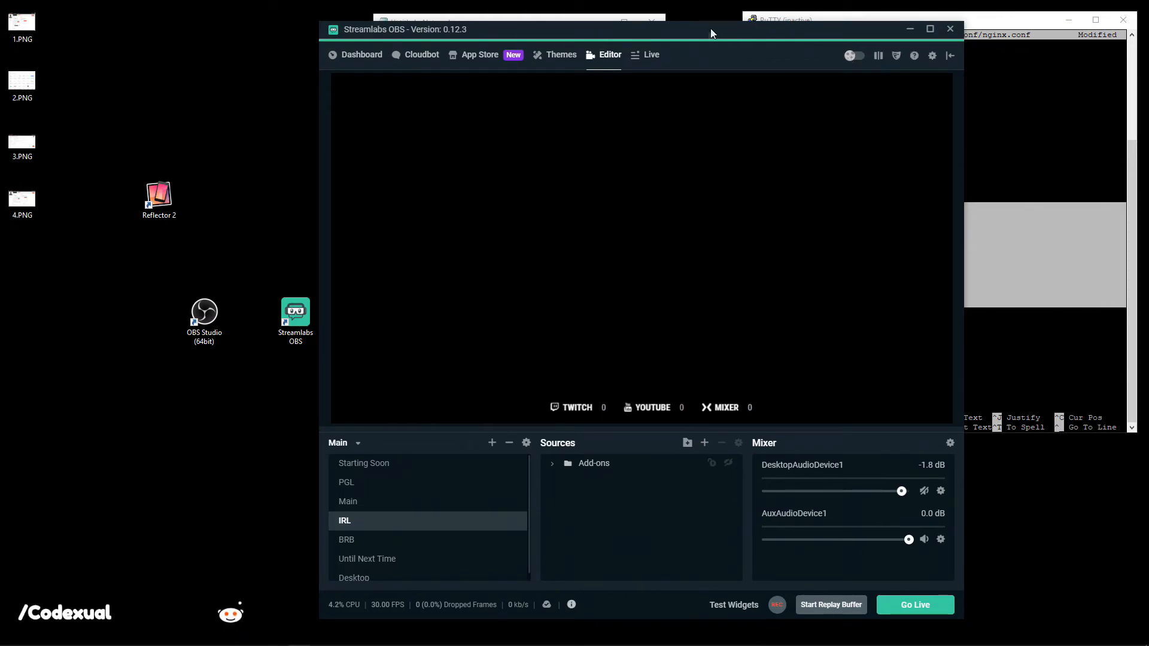
pyautogui.moveTo(710, 33); pyautogui.dragTo(617, 26)
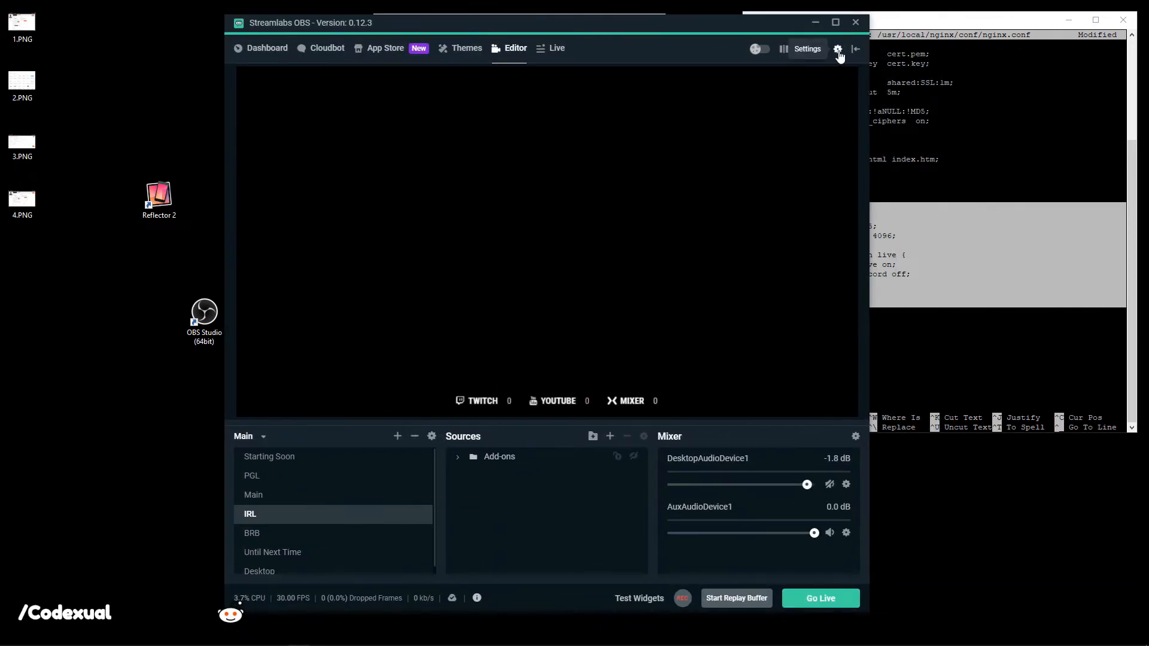
pyautogui.click(837, 49)
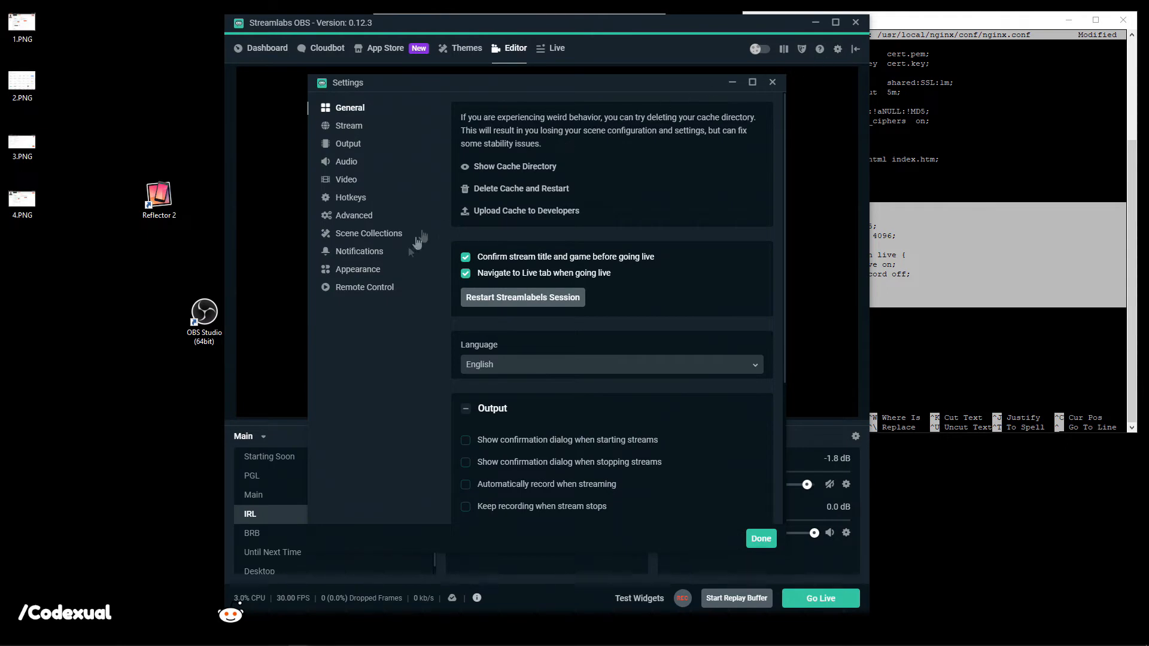
pyautogui.click(360, 291)
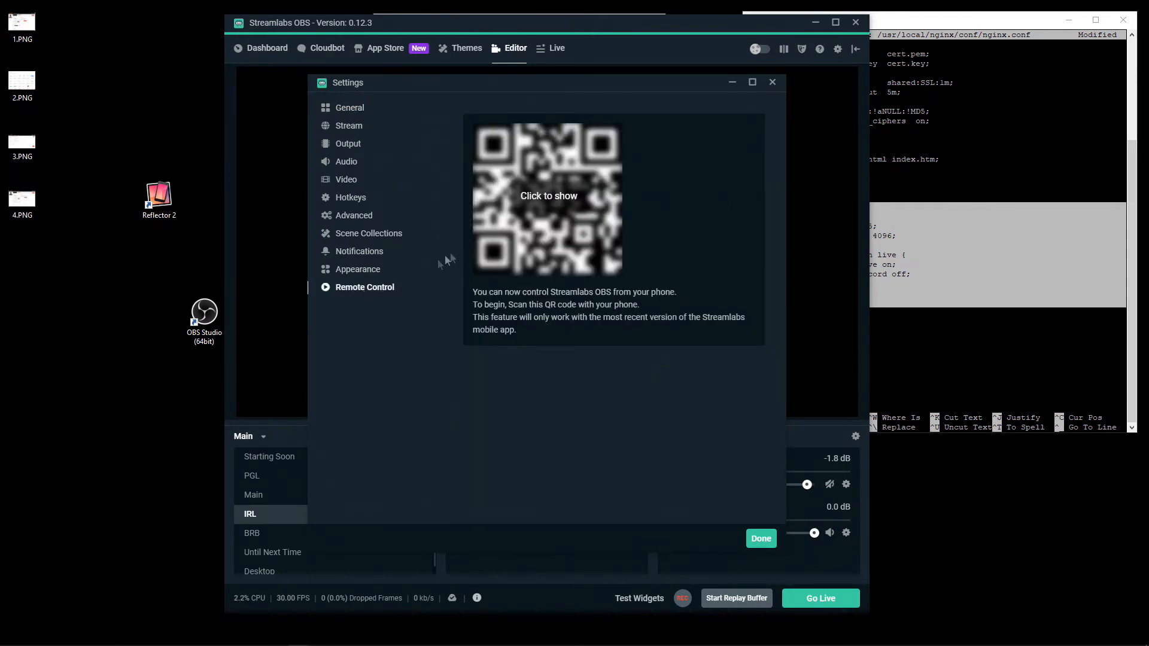
pyautogui.click(561, 205)
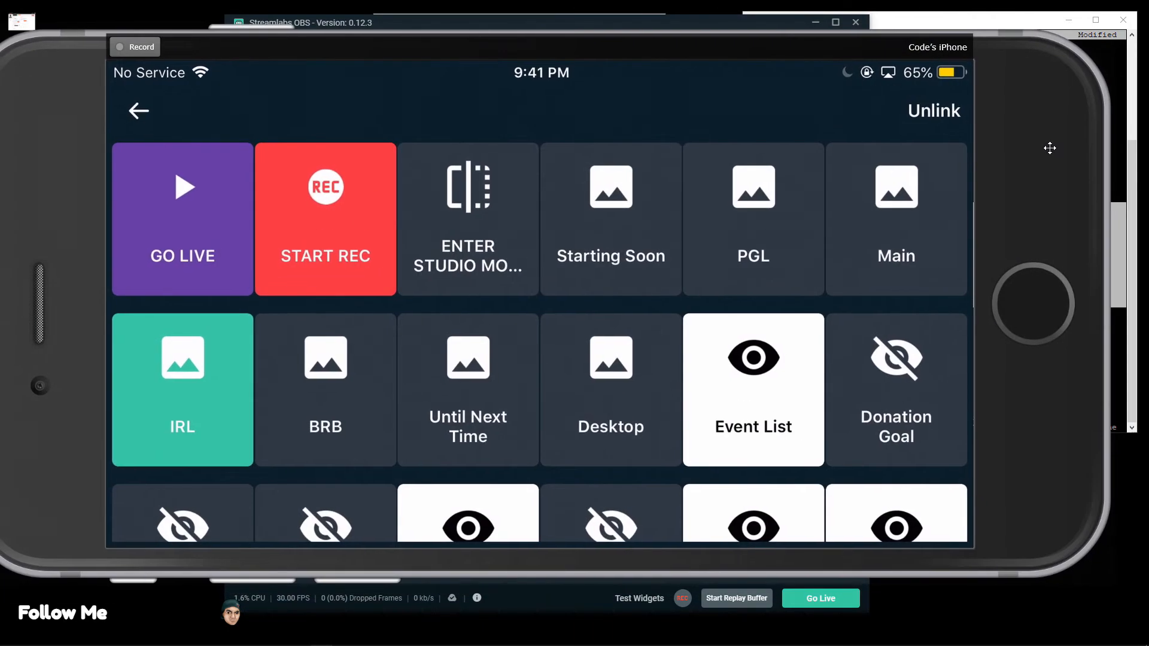
# Record the phone app's WebSocket port 59650 on a new line in the Notepad notes.
pyautogui.moveTo(1049, 148); pyautogui.dragTo(1057, 152)
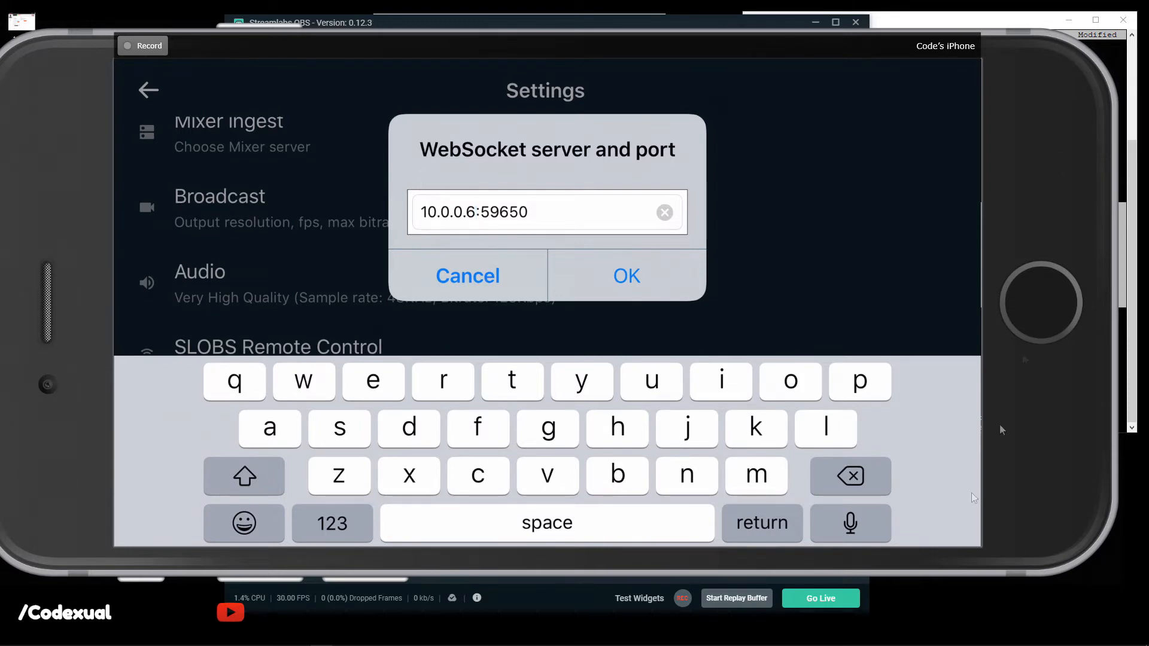
pyautogui.moveTo(266, 630)
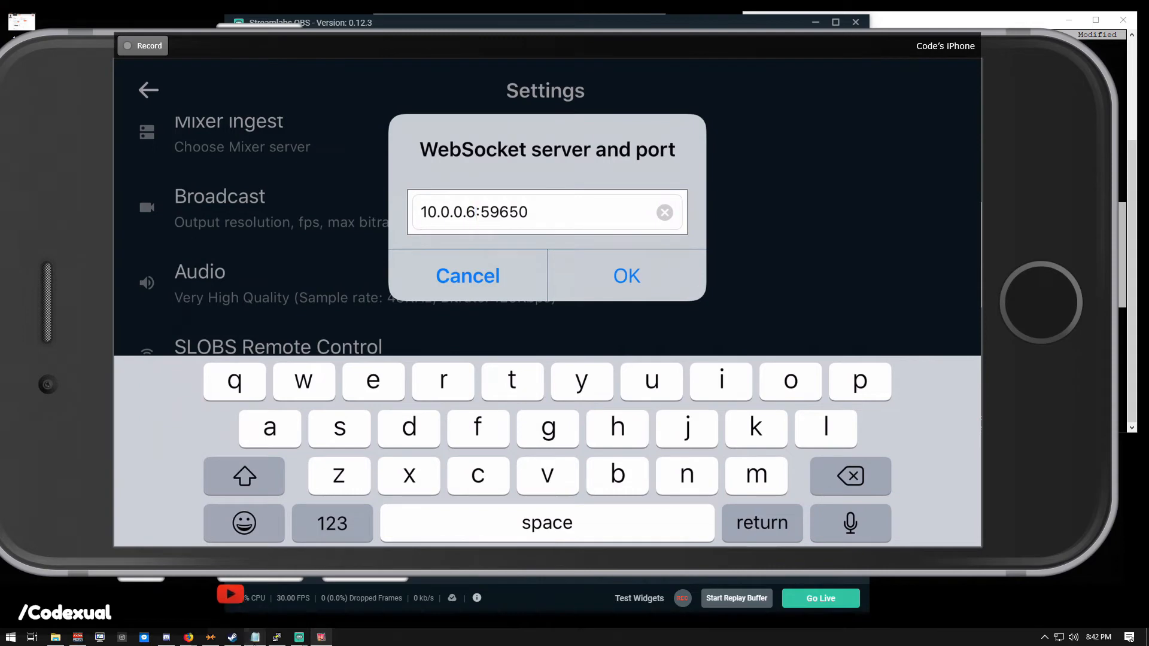
pyautogui.click(255, 637)
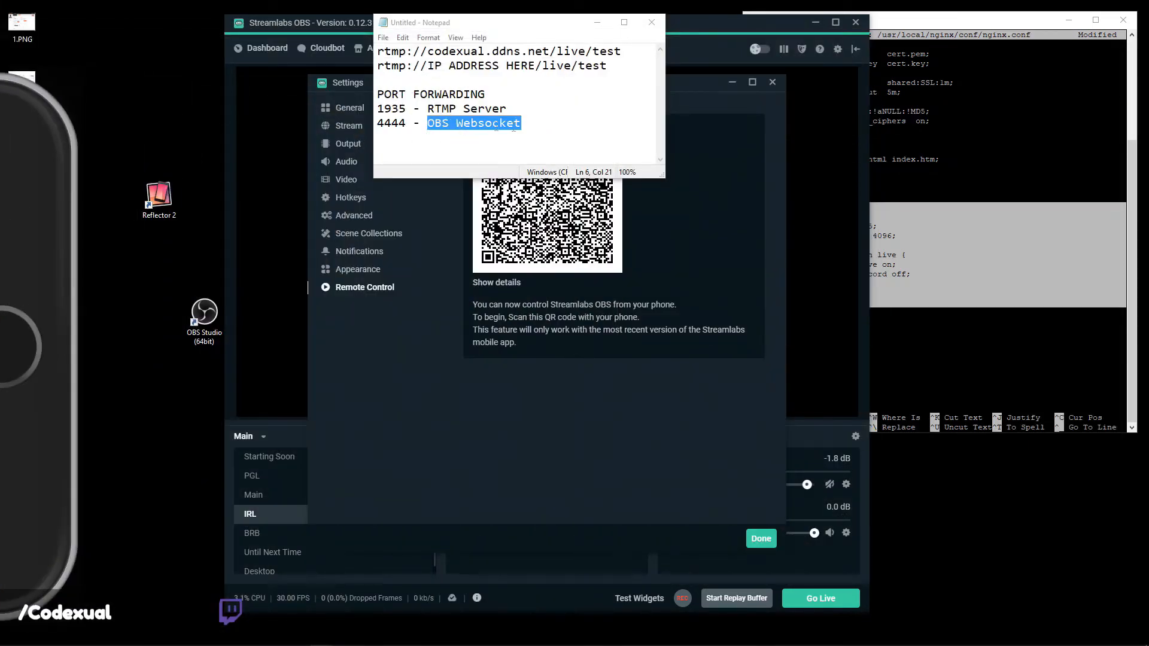
pyautogui.click(562, 134)
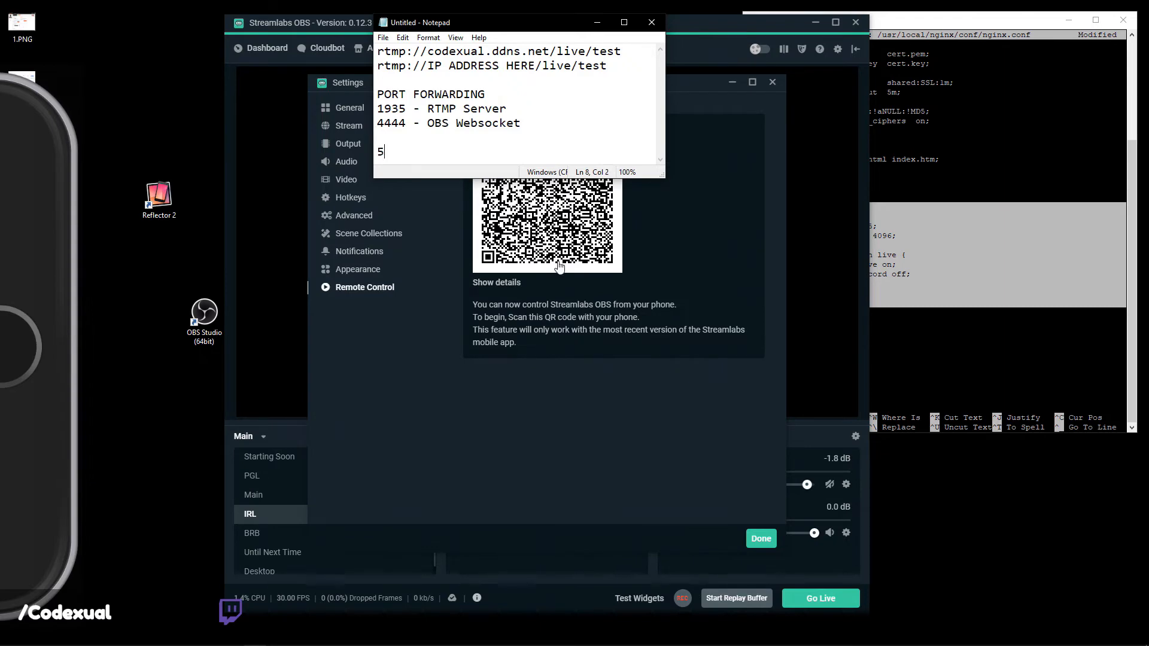
pyautogui.write('9650')
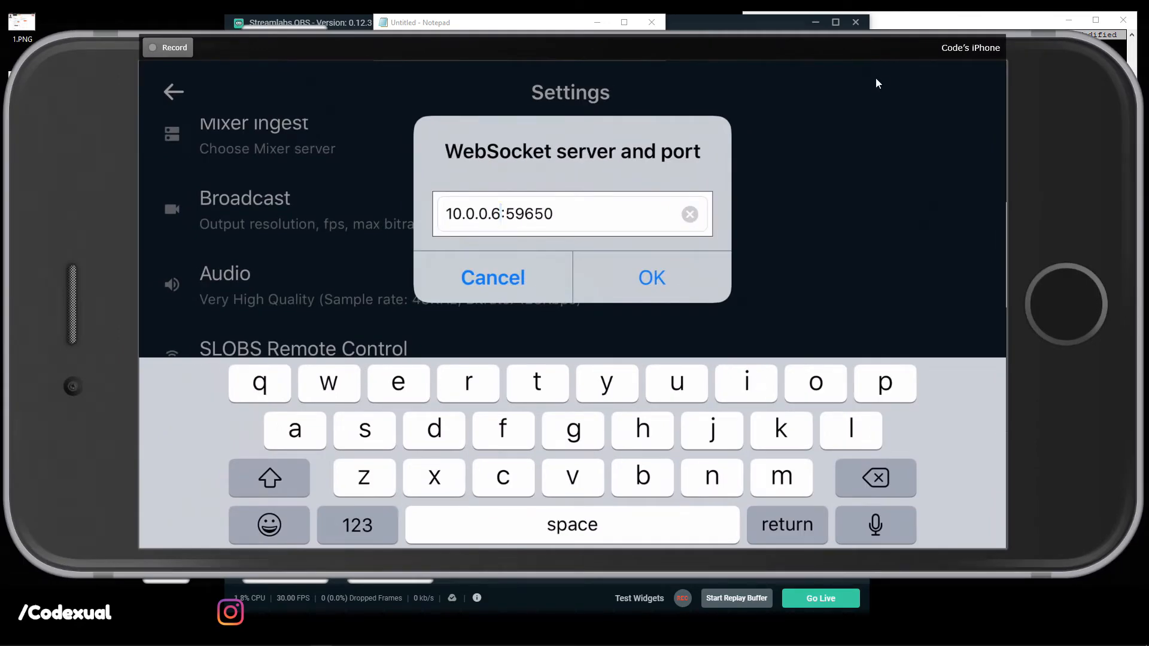
# Replace the local IP so the WebSocket server reads codexual.ddns.net:59650, and confirm.
pyautogui.press('BackSpace')
pyautogui.press('BackSpace')
pyautogui.press('BackSpace')
pyautogui.press('BackSpace')
pyautogui.press('BackSpace')
pyautogui.press('BackSpace')
pyautogui.press('BackSpace')
pyautogui.press('BackSpace')
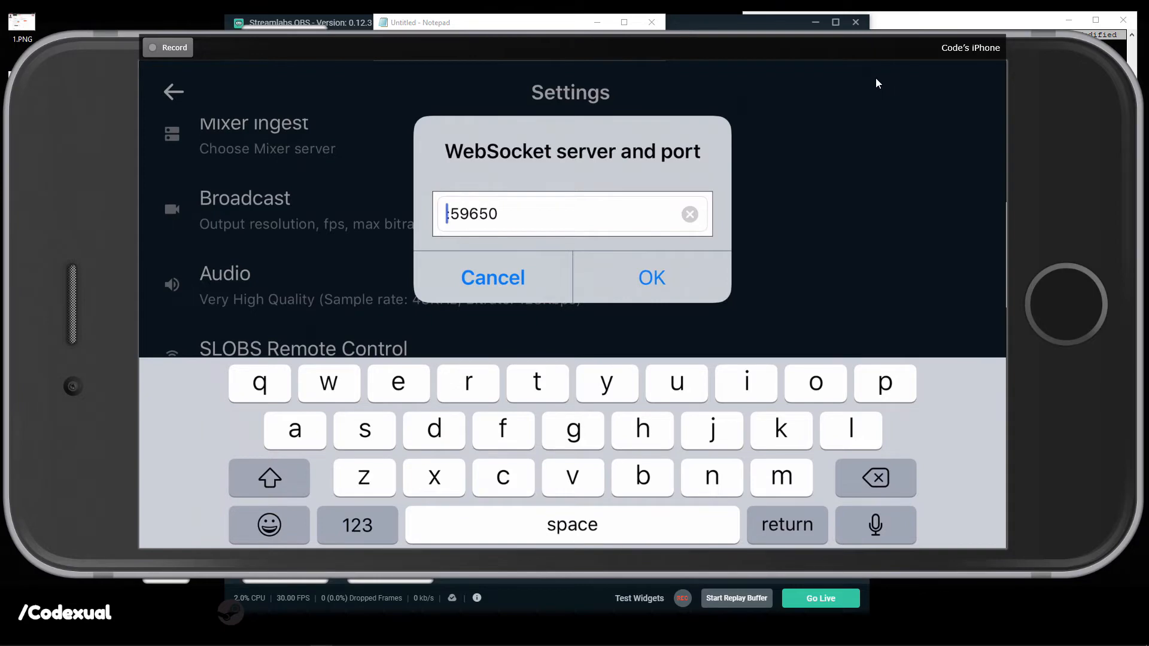
pyautogui.write('codexual')
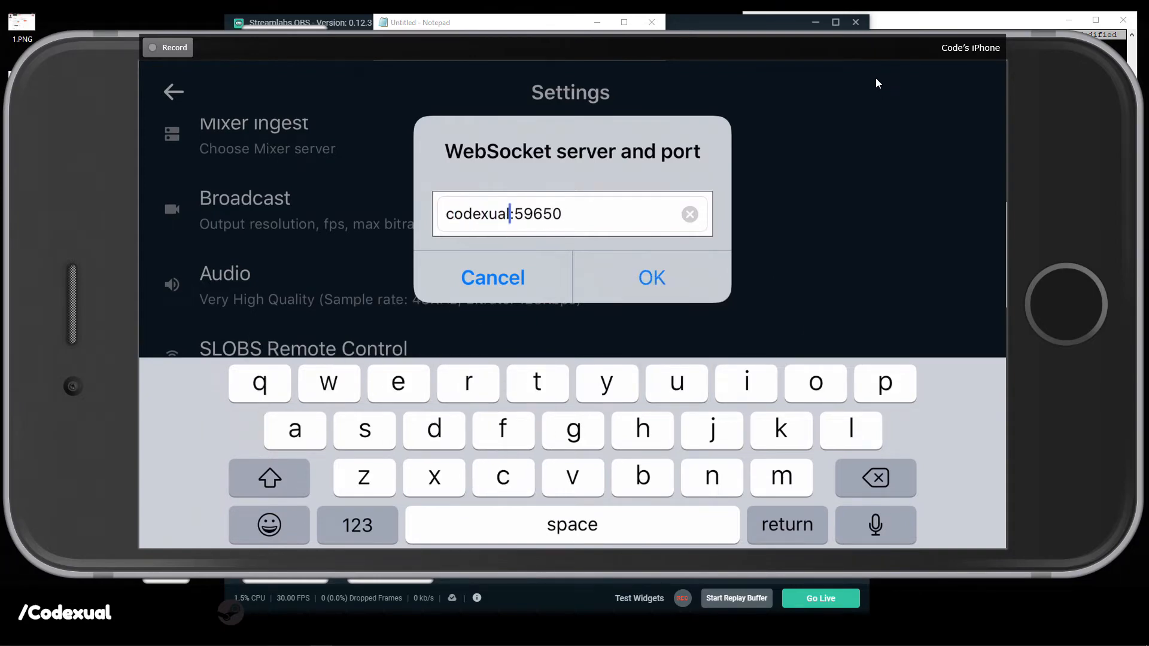
pyautogui.write('.dns')
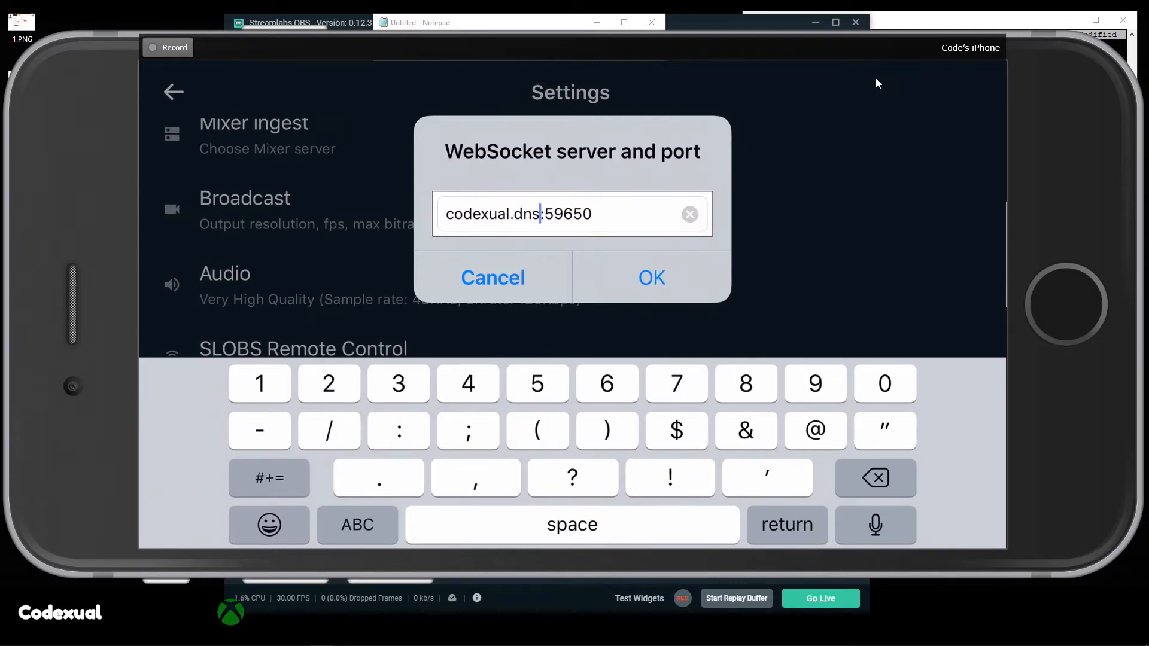
pyautogui.write('.ne')
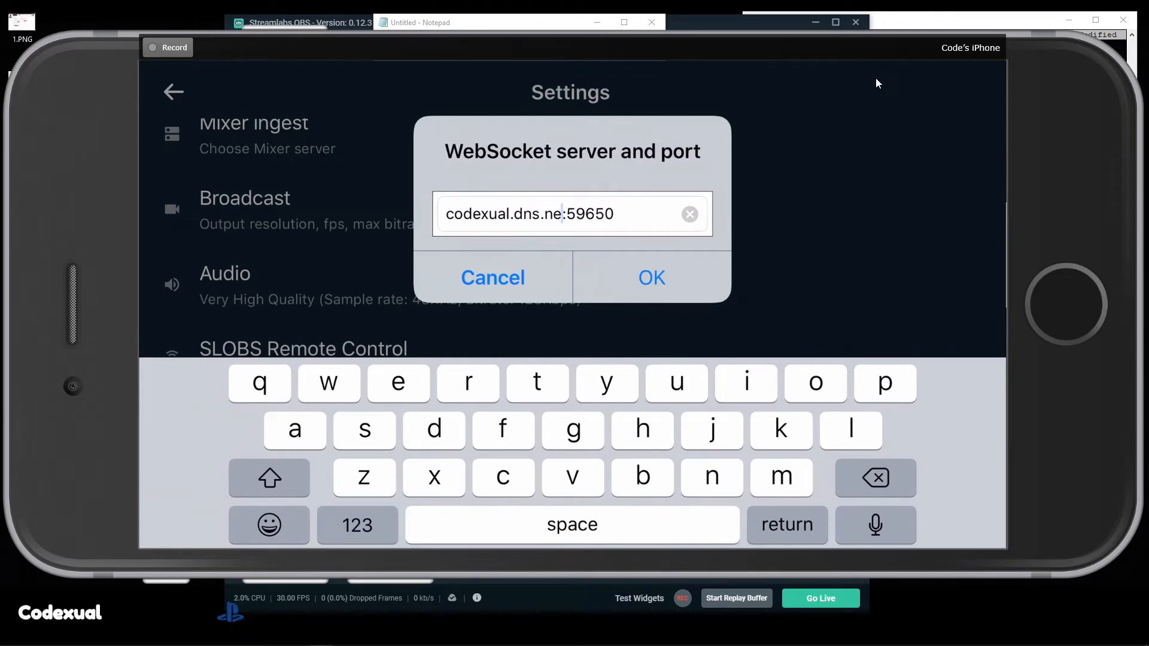
pyautogui.write('t')
pyautogui.write('d')
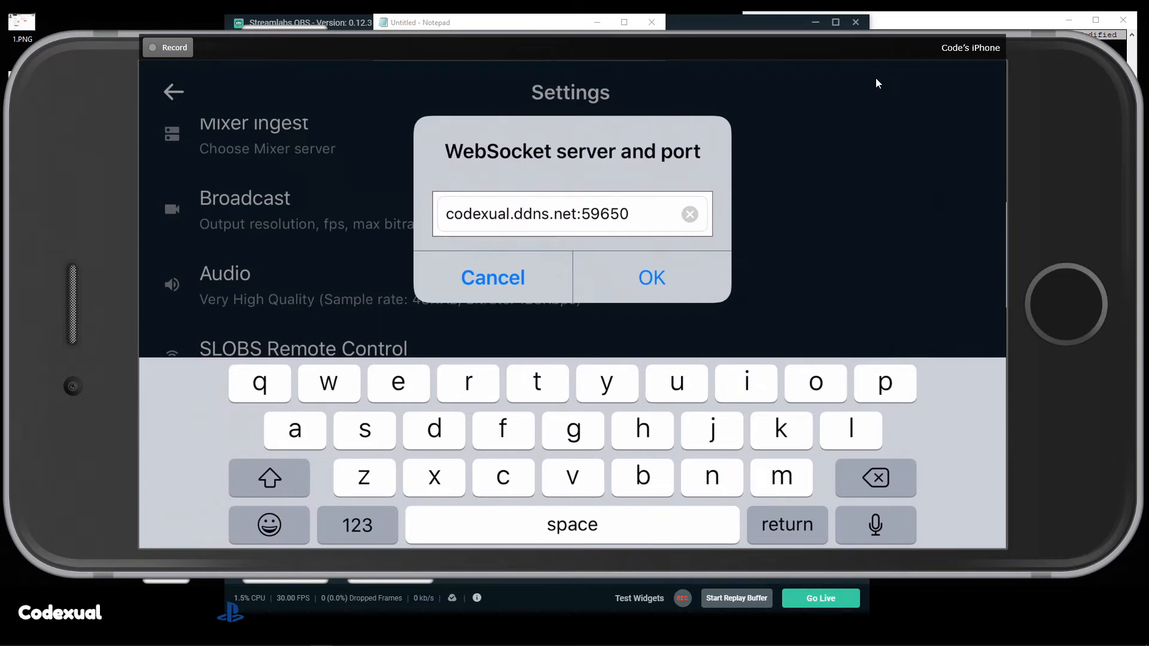
pyautogui.press('Return')
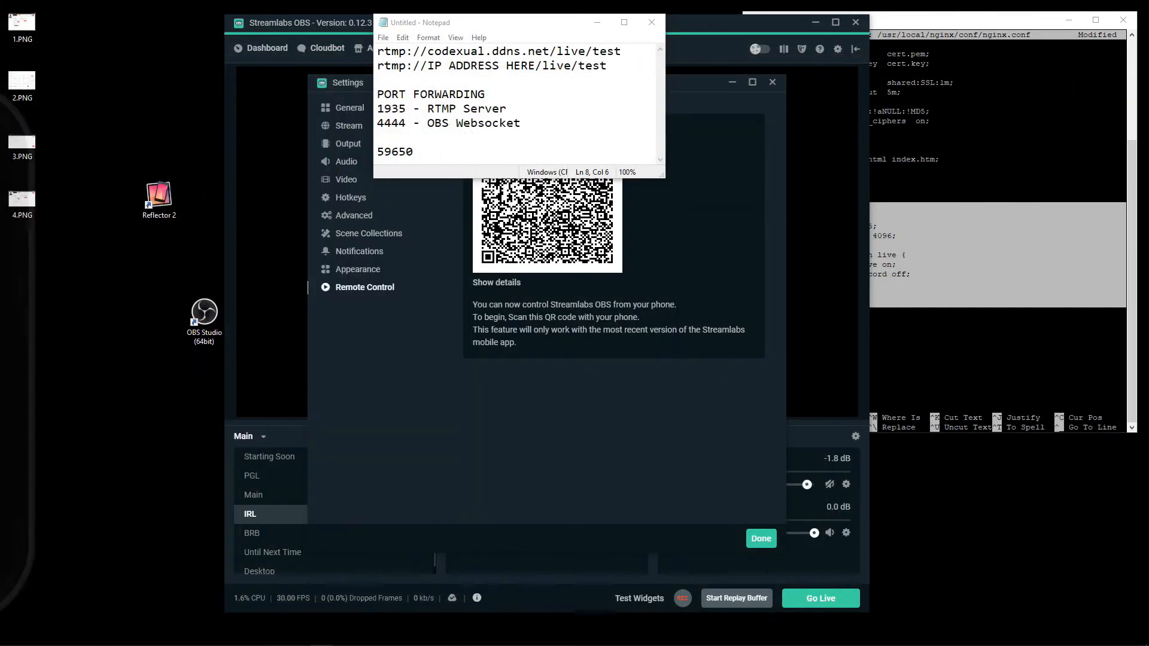
# Copy the port 59650 from Notepad and bring up the Firefox router admin window.
pyautogui.moveTo(412, 151); pyautogui.dragTo(377, 151)
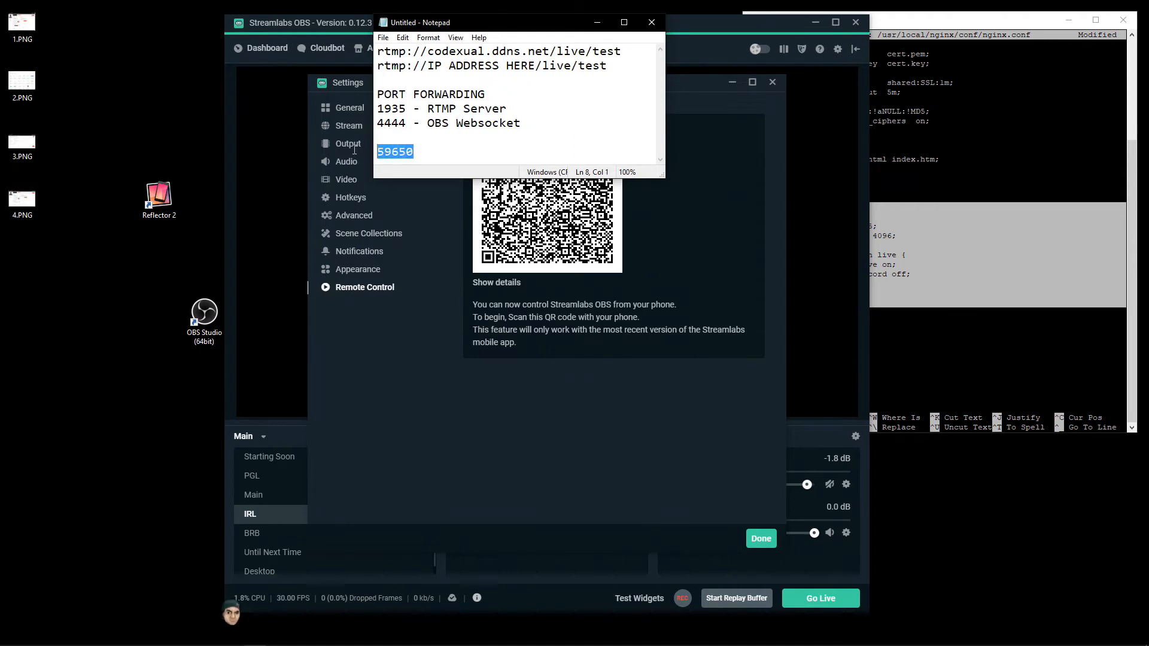
pyautogui.rightClick(392, 149)
pyautogui.click(398, 181)
pyautogui.press('Right')
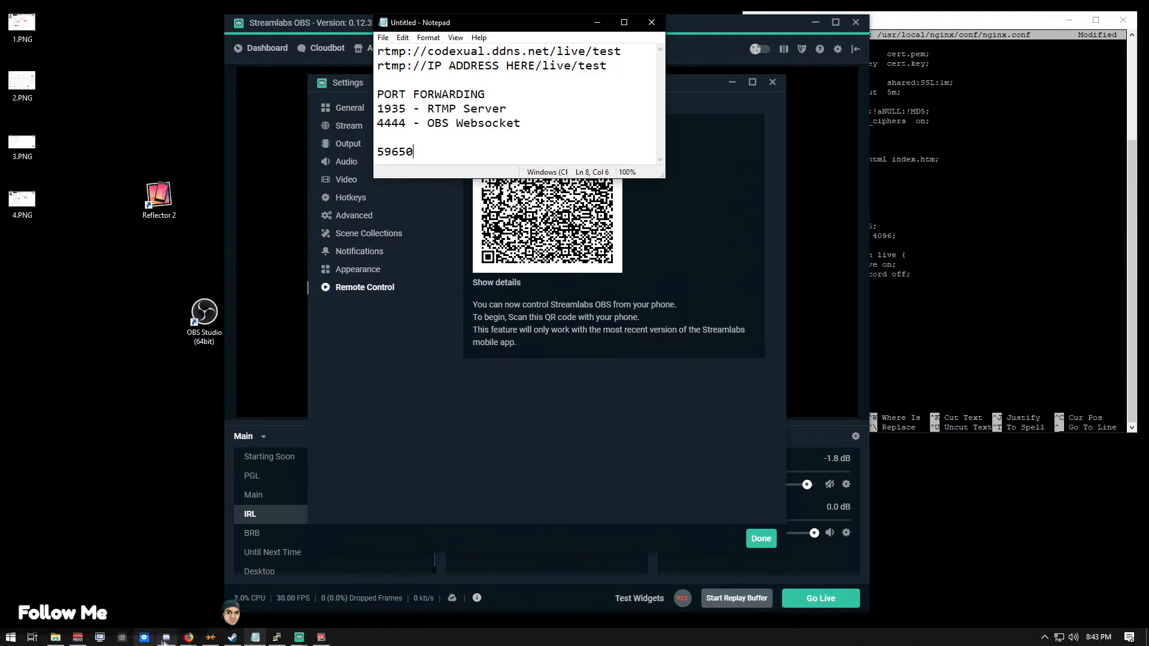
pyautogui.click(188, 637)
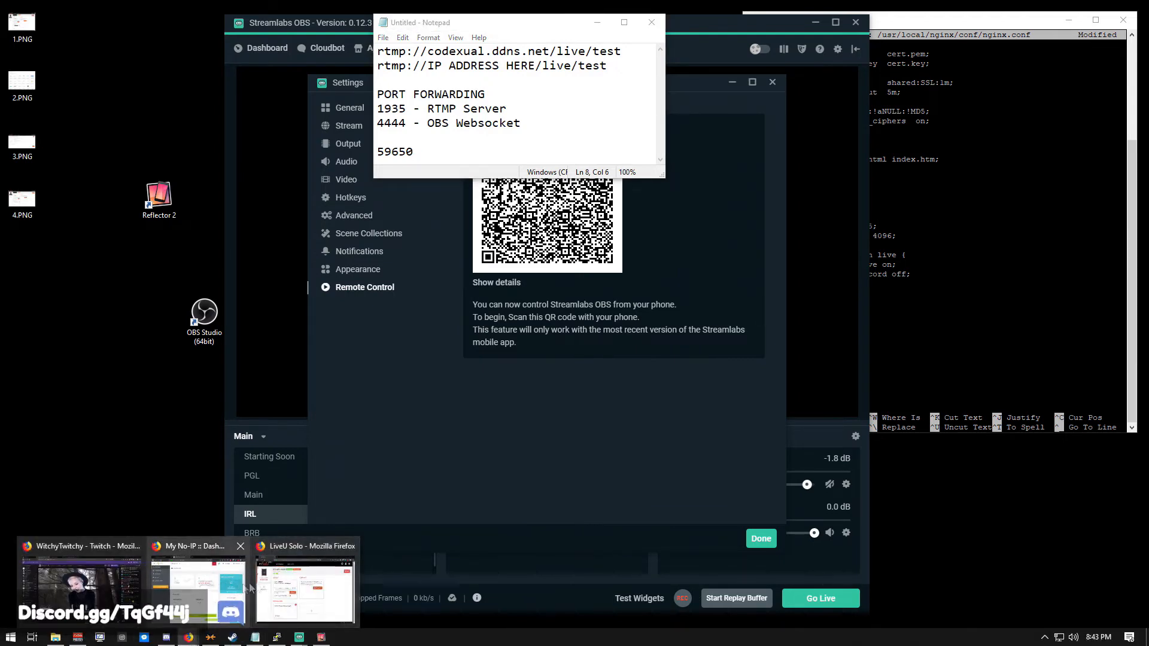
pyautogui.moveTo(192, 580)
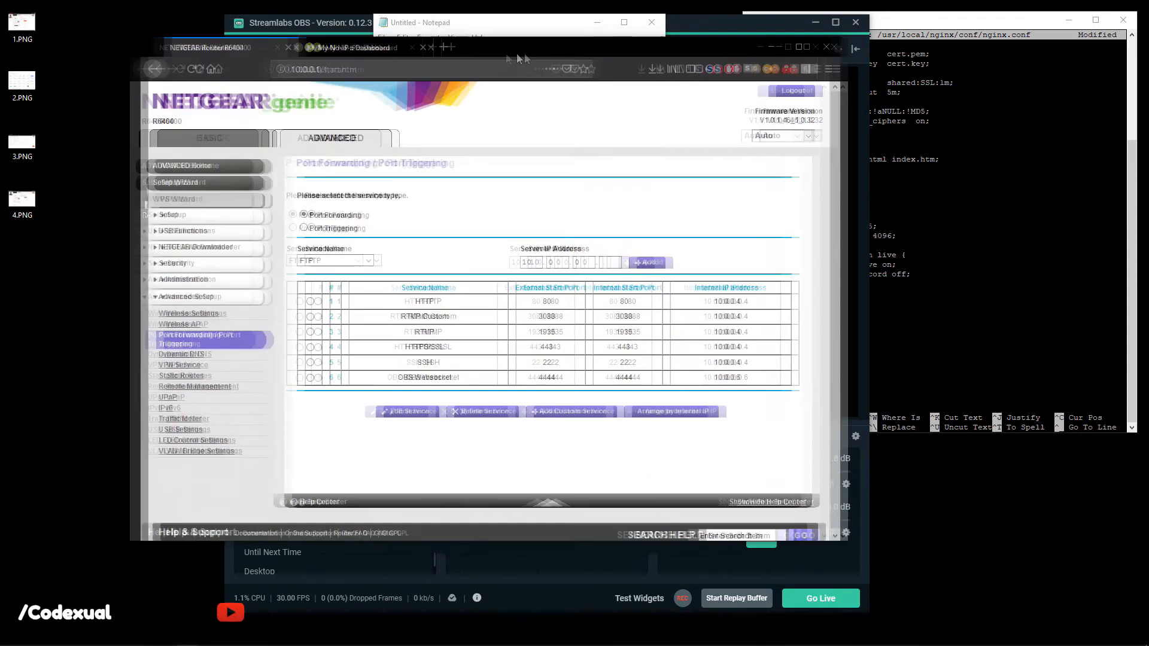
# Add and apply a SLOBS RCON TCP/UDP rule forwarding port 59650 to 10.0.0.6.
pyautogui.click(610, 408)
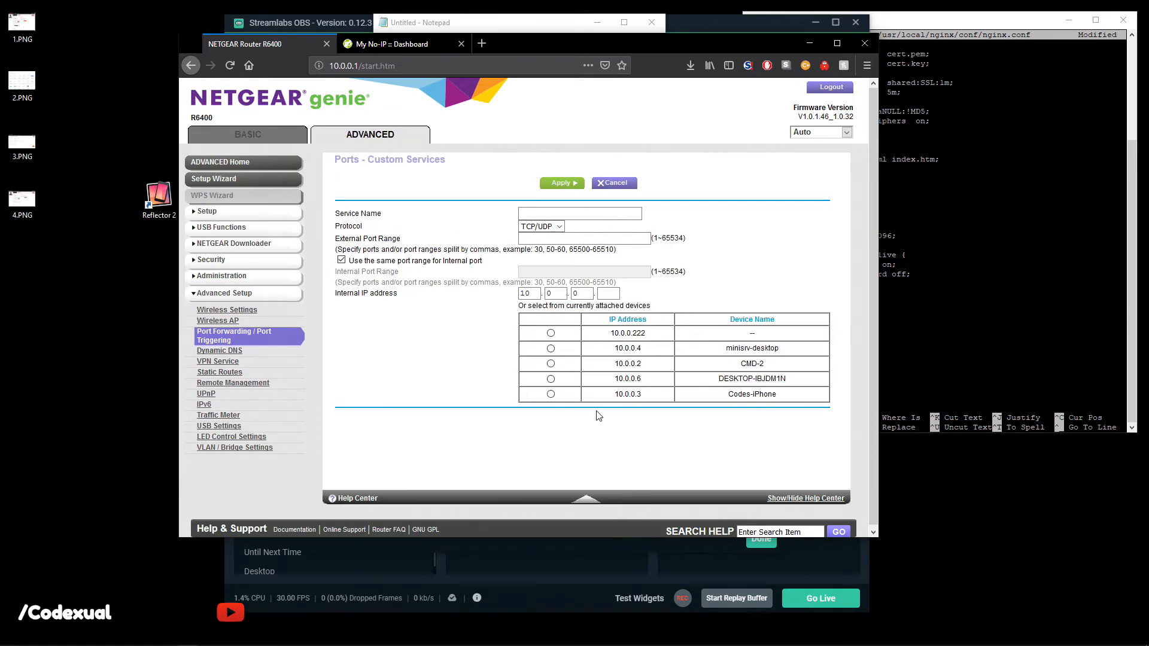
pyautogui.click(546, 217)
pyautogui.click(544, 217)
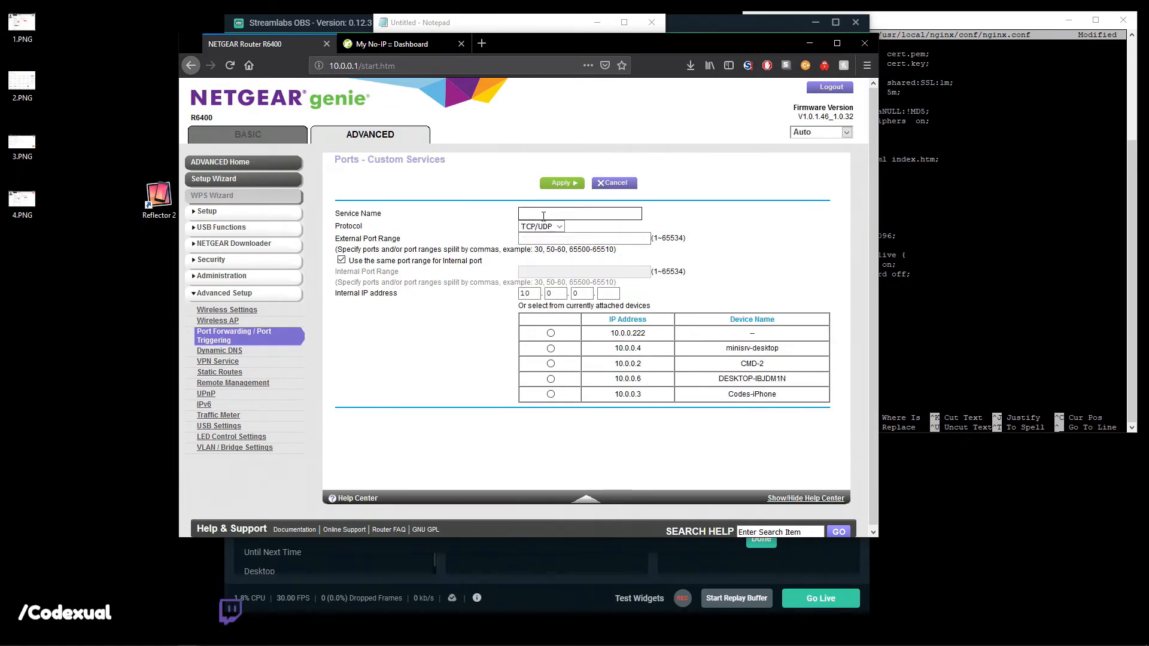
pyautogui.write('SLOBS RCON')
pyautogui.click(541, 226)
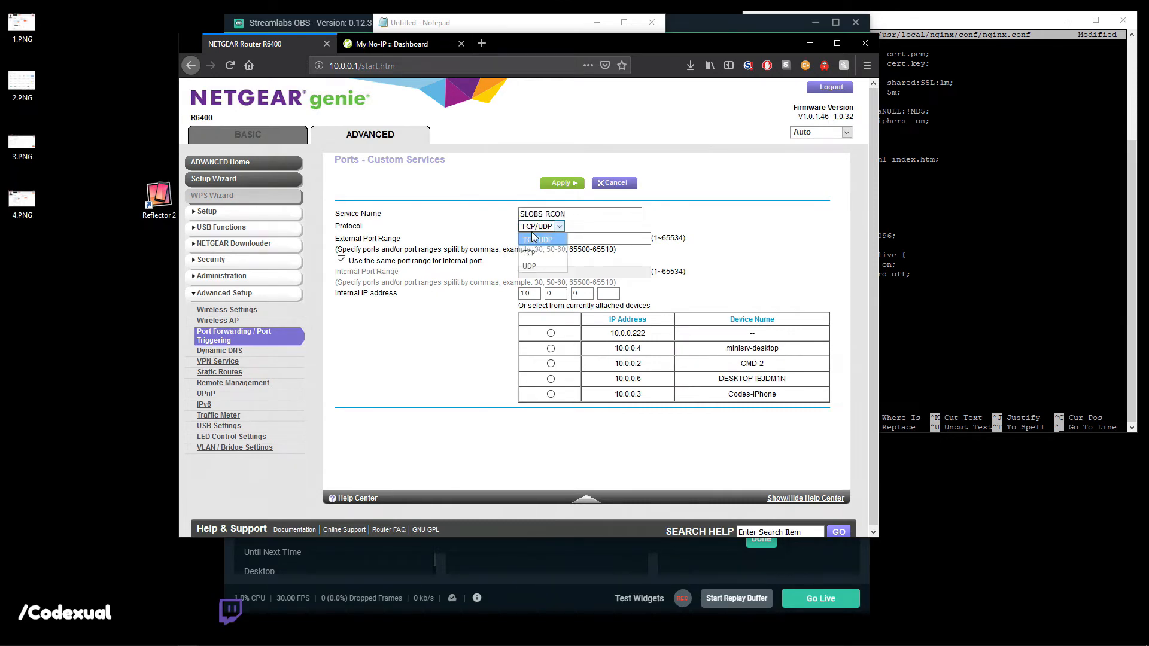
pyautogui.click(596, 240)
pyautogui.click(597, 239)
pyautogui.write('59650')
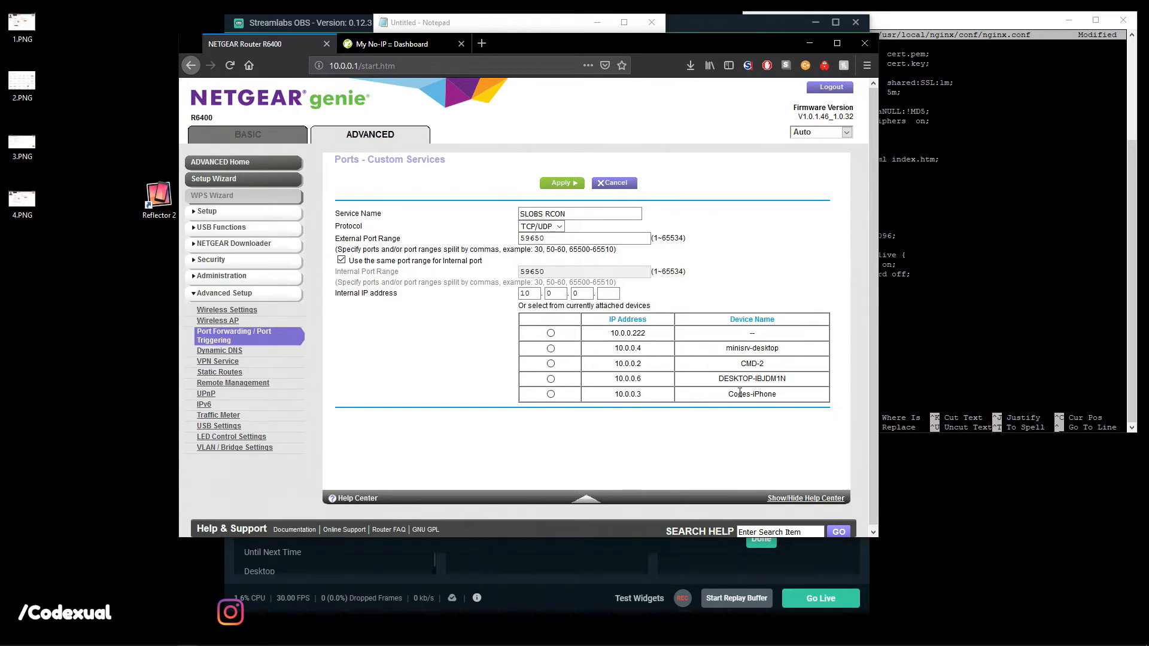
pyautogui.write('6')
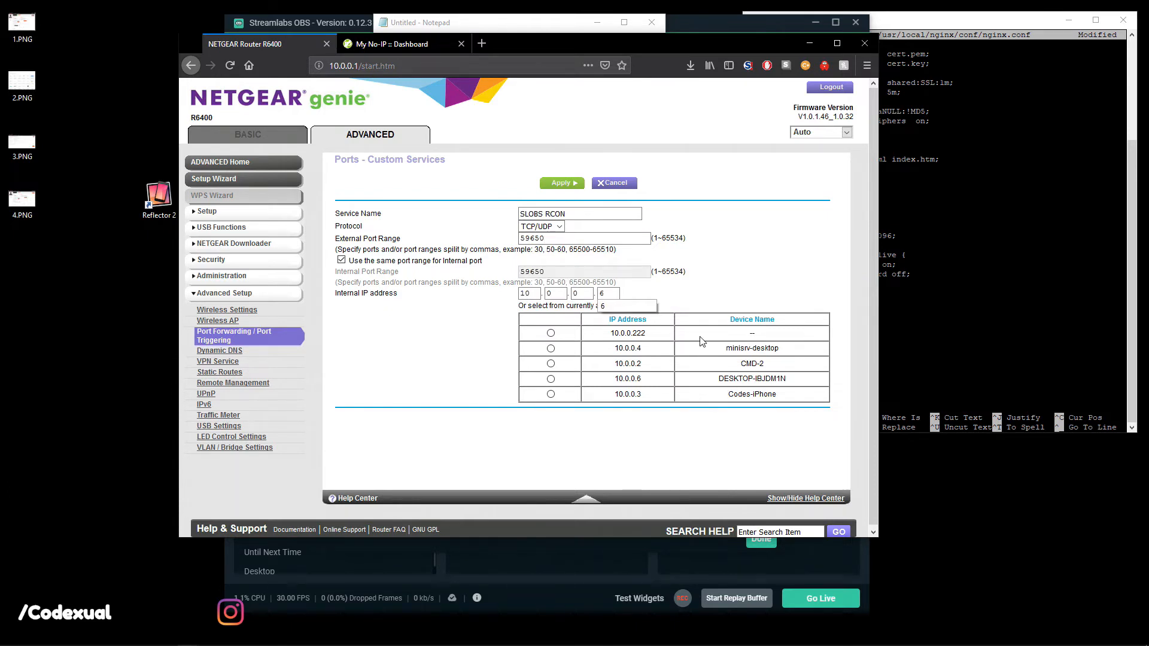
pyautogui.click(562, 181)
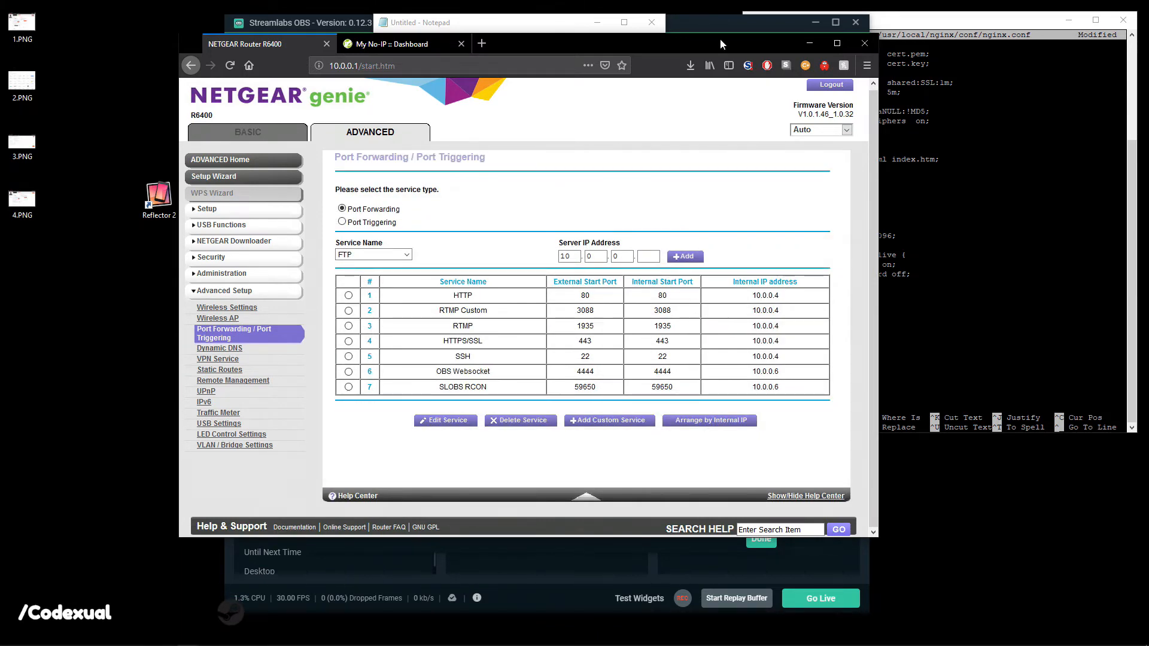
pyautogui.click(809, 44)
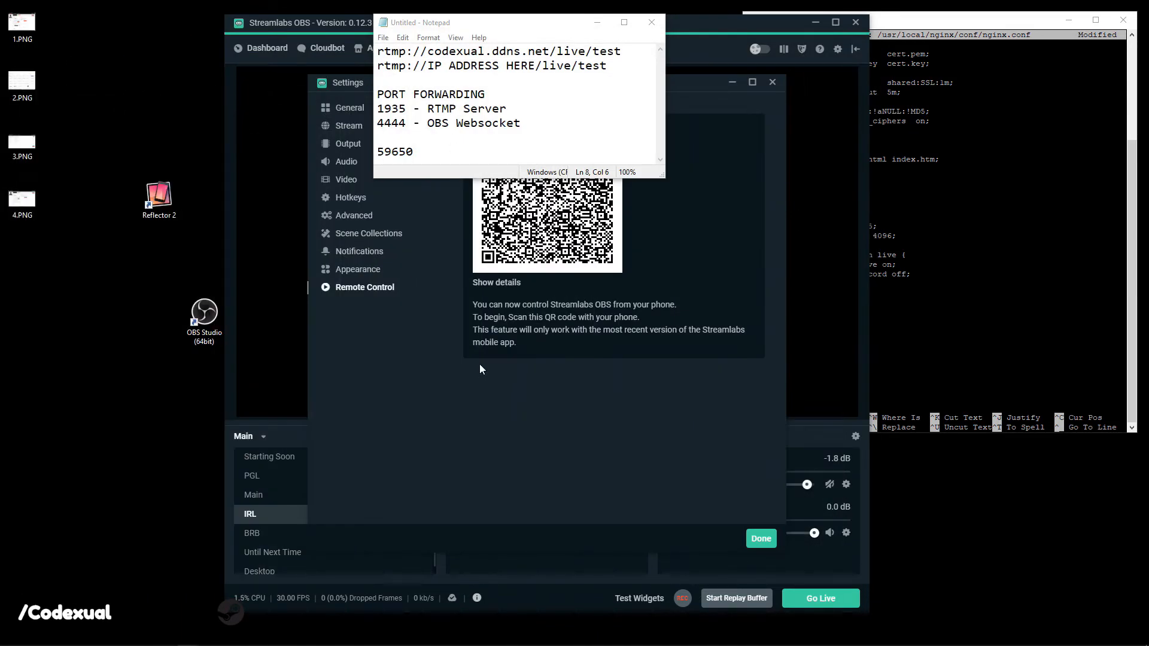
# Close Settings, then reopen Remote Control settings and show the QR code for the phone to scan.
pyautogui.click(760, 538)
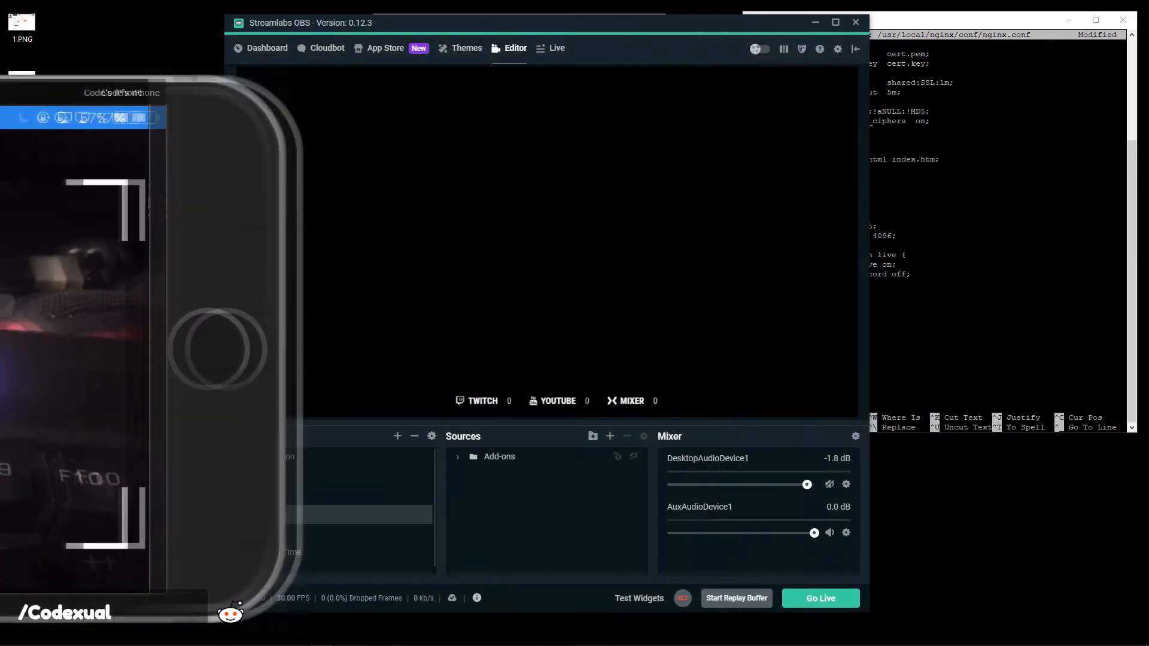
pyautogui.click(837, 49)
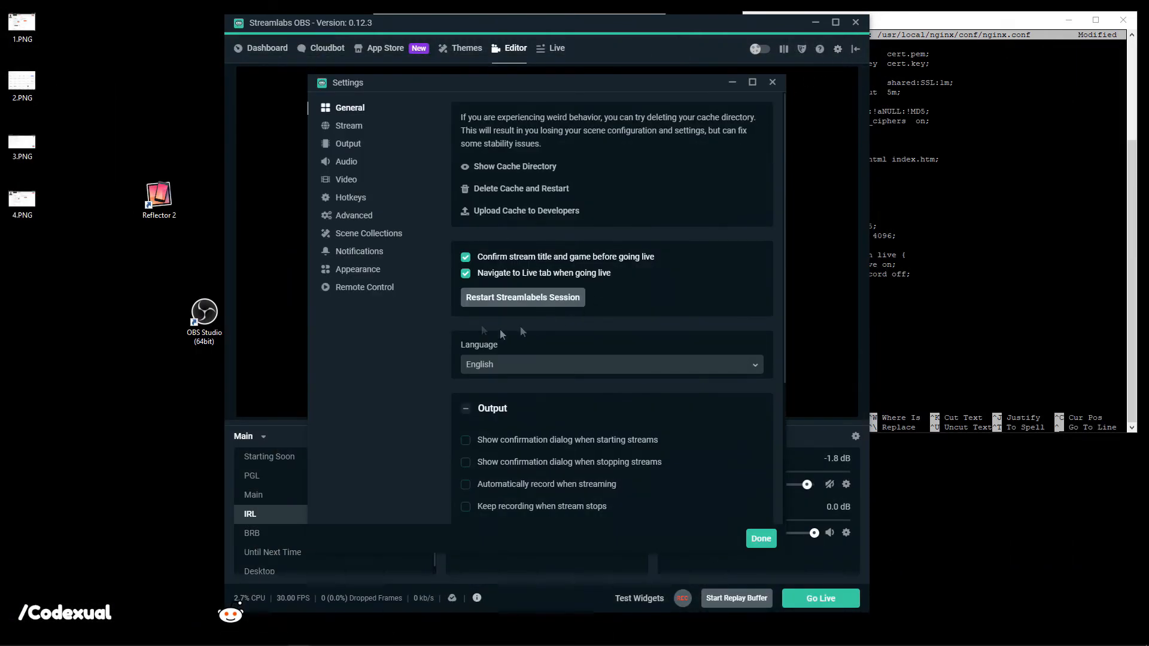
pyautogui.click(394, 289)
pyautogui.click(516, 231)
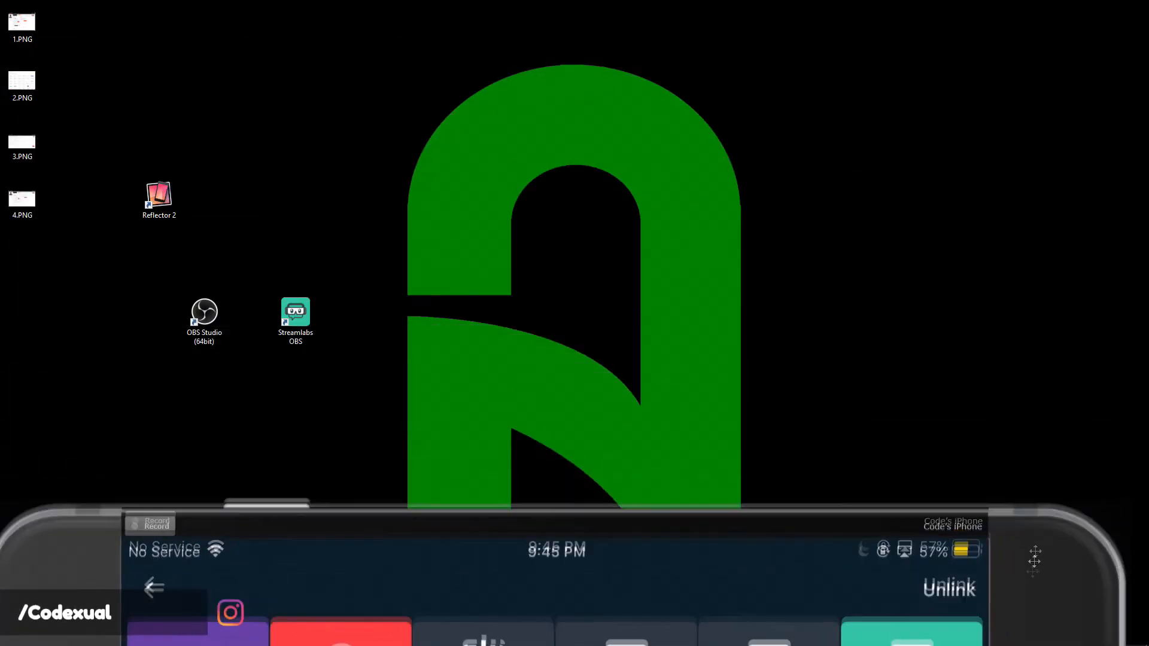
# Uncover Streamlabs OBS by moving the iPhone mirror and shrinking it into a small window.
pyautogui.moveTo(1034, 561); pyautogui.dragTo(1051, 107)
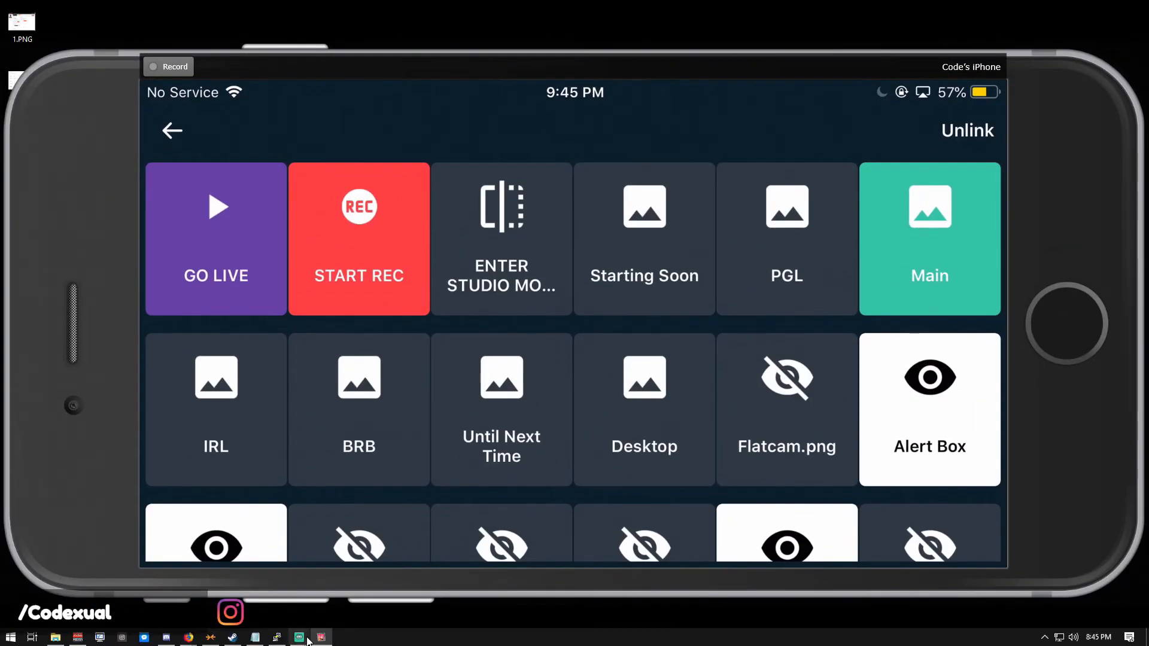
pyautogui.click(310, 571)
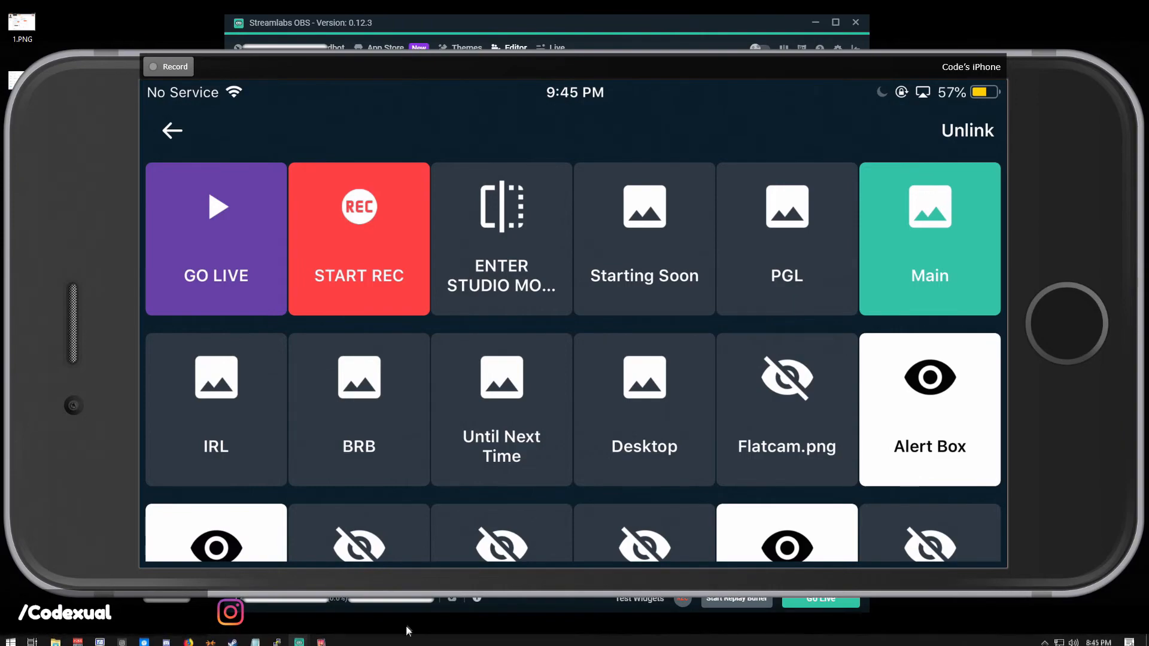
pyautogui.moveTo(618, 70); pyautogui.dragTo(623, 476)
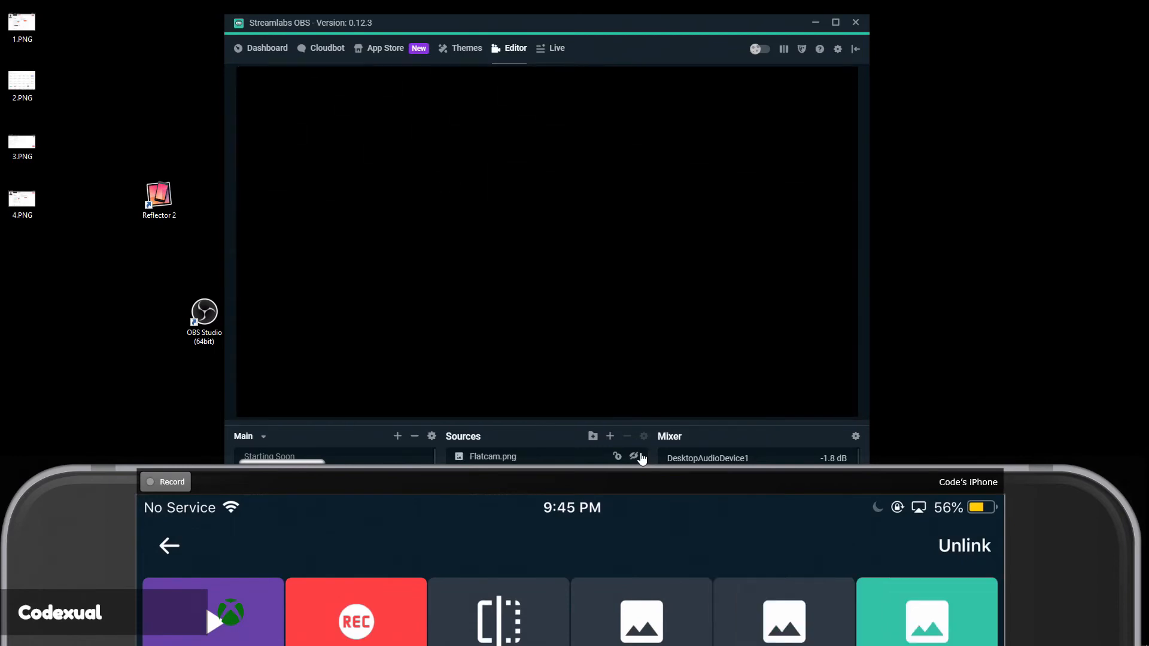
pyautogui.moveTo(650, 481); pyautogui.dragTo(131, 93)
pyautogui.moveTo(80, 56); pyautogui.dragTo(3, 453)
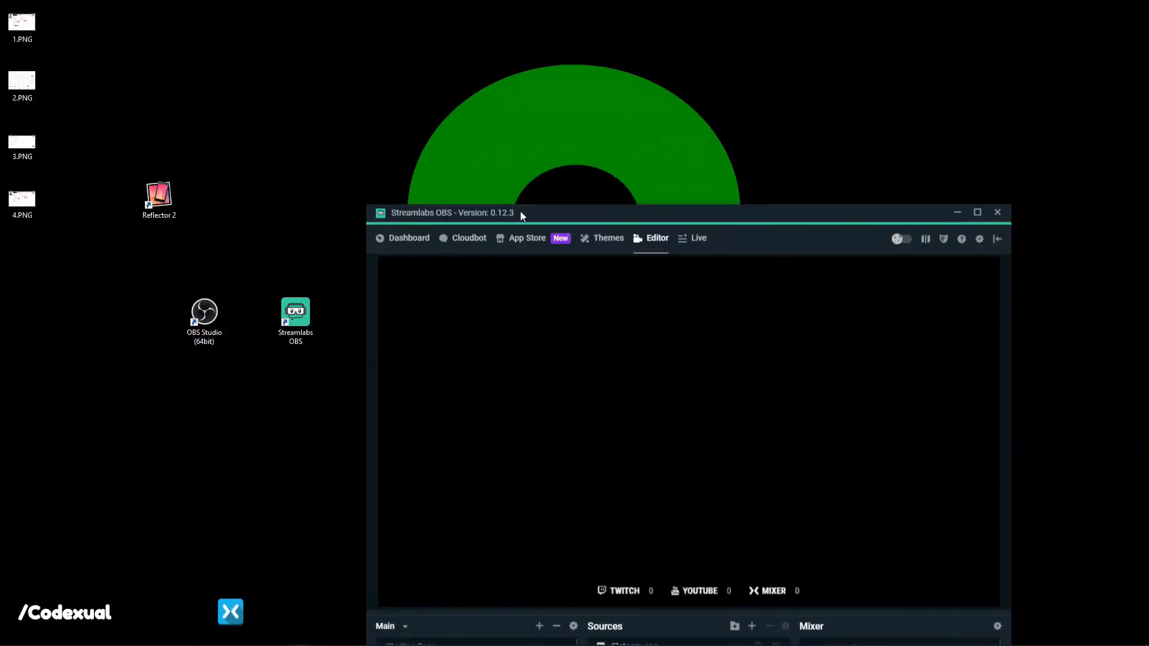
# Move Streamlabs OBS to the right side and select its desktop shortcut.
pyautogui.moveTo(519, 210); pyautogui.dragTo(643, 31)
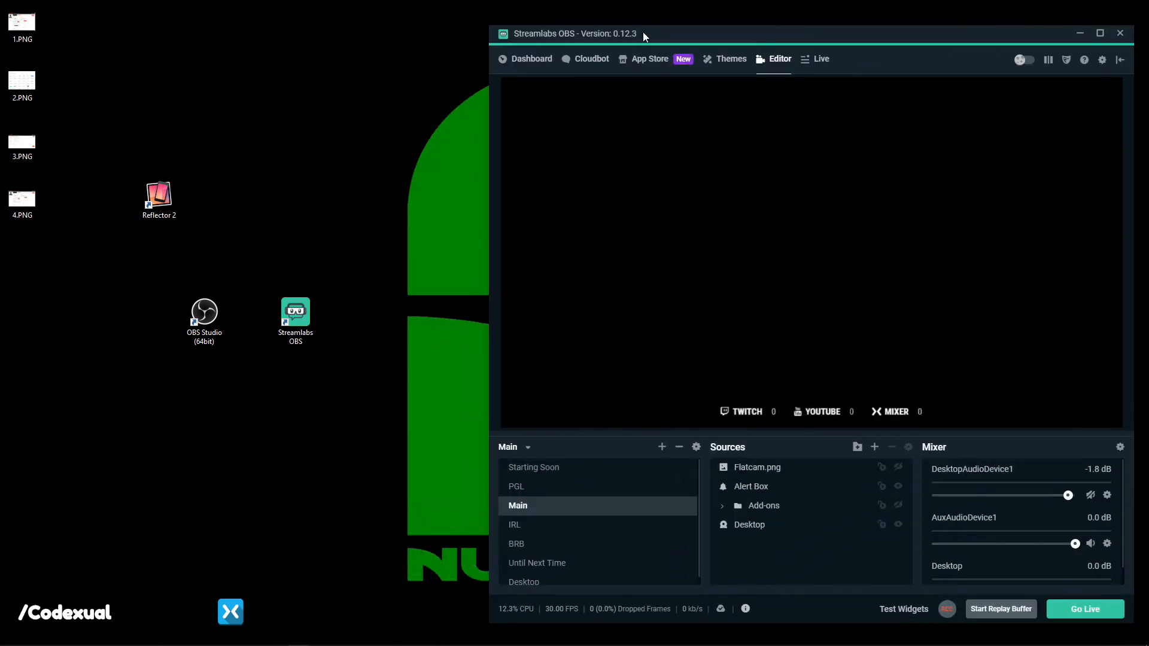
pyautogui.moveTo(141, 258); pyautogui.dragTo(191, 309)
pyautogui.moveTo(244, 211); pyautogui.dragTo(332, 338)
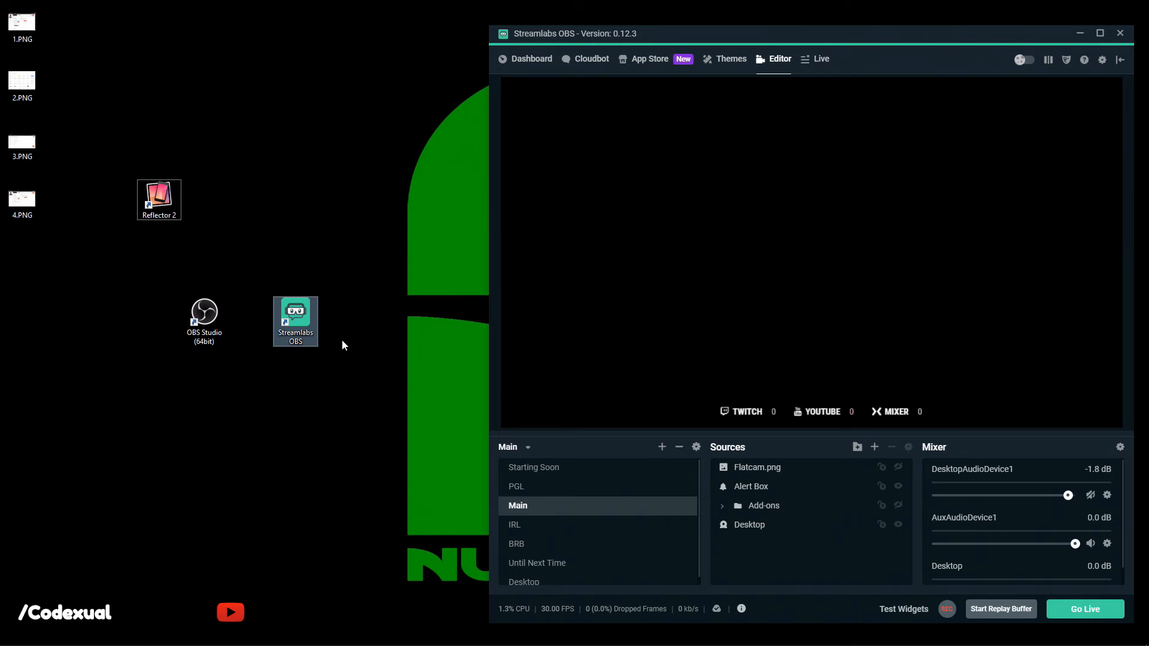
# Open the 1.PNG screenshot full-screen and zoom to show the whole GoSolo page.
pyautogui.doubleClick(23, 24)
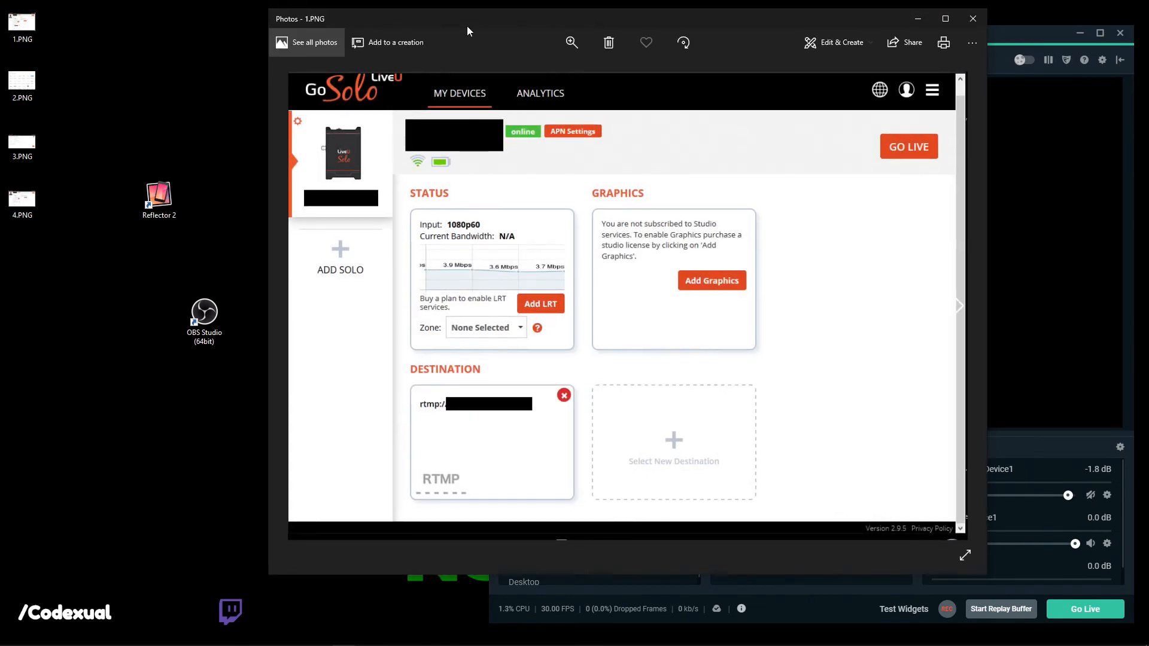
pyautogui.moveTo(466, 26); pyautogui.dragTo(454, 55)
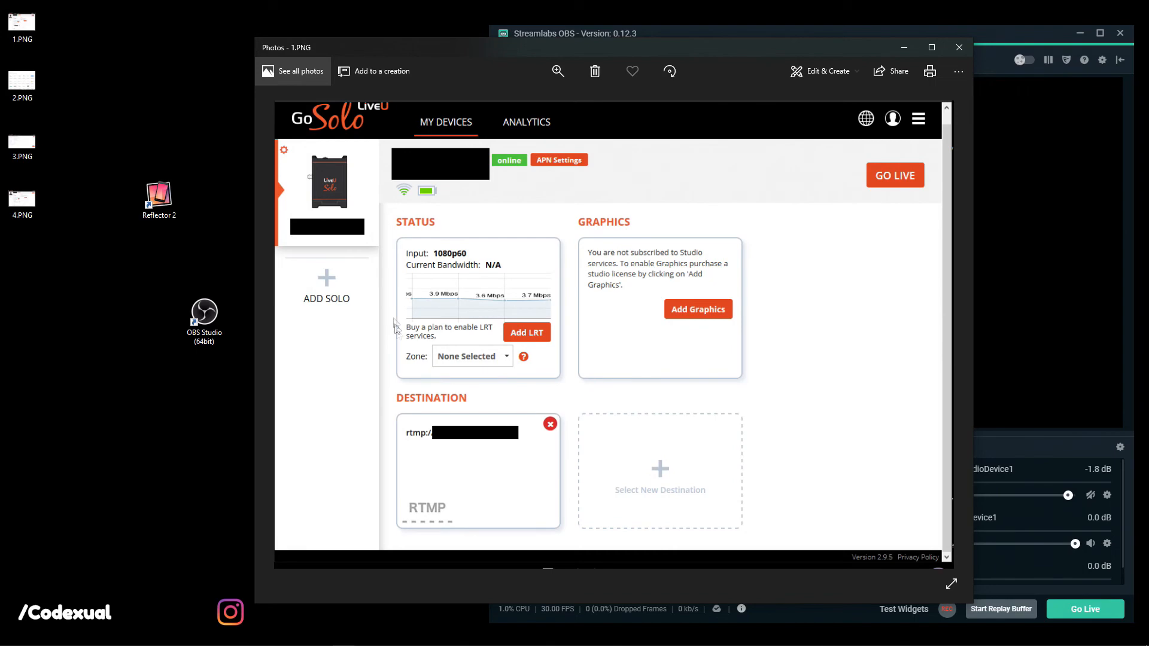
pyautogui.doubleClick(470, 51)
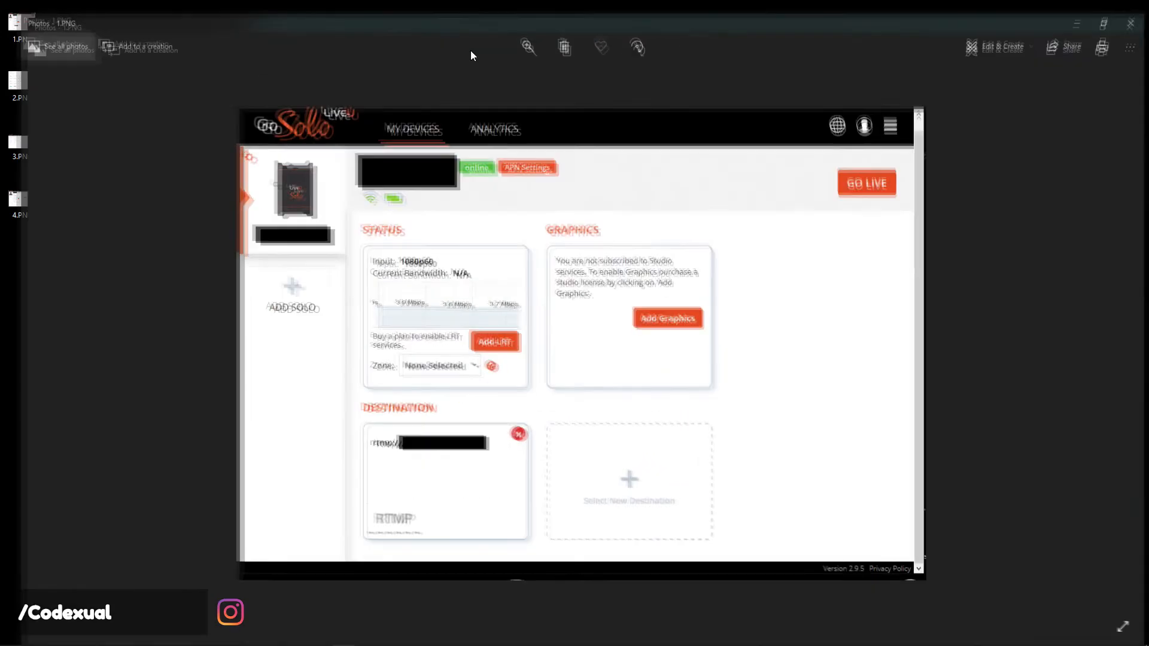
pyautogui.click(513, 42)
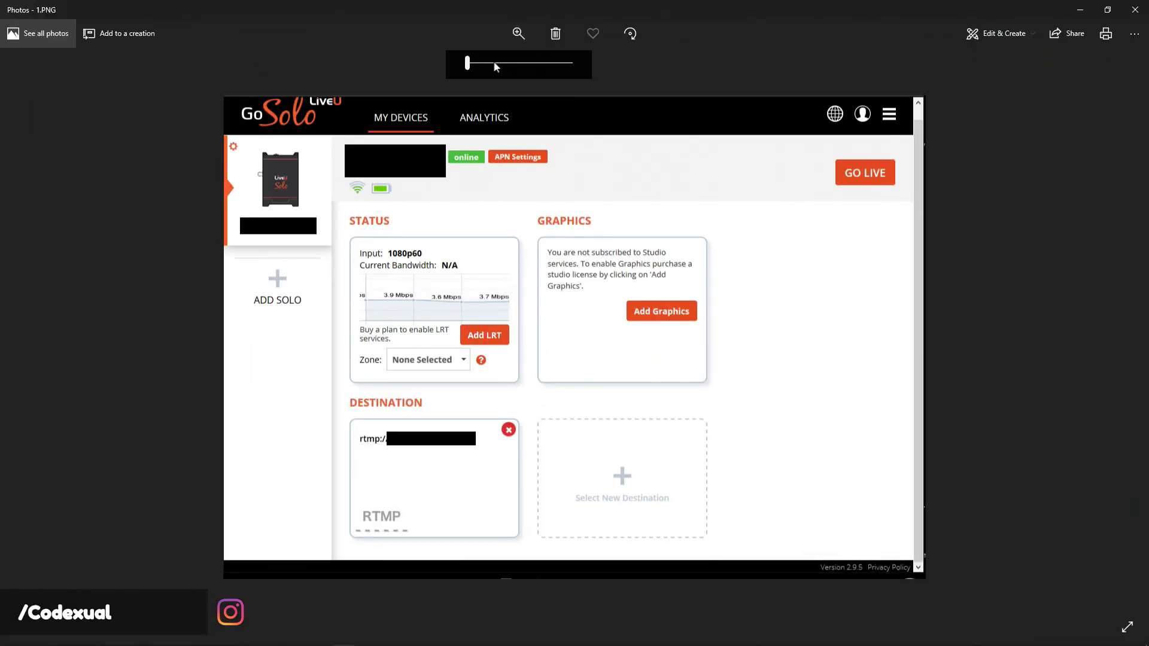
pyautogui.click(489, 63)
pyautogui.moveTo(487, 64); pyautogui.dragTo(475, 65)
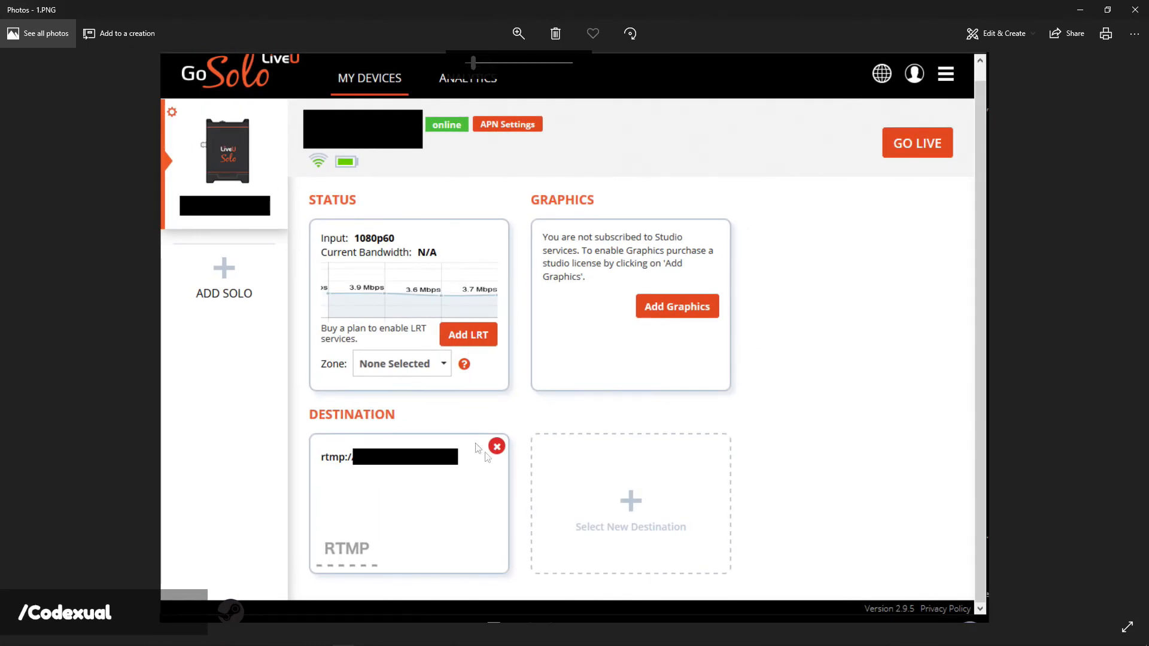
# Close the 1.PNG viewer and open 2.PNG from the desktop.
pyautogui.moveTo(878, 13); pyautogui.dragTo(655, 139)
pyautogui.click(852, 133)
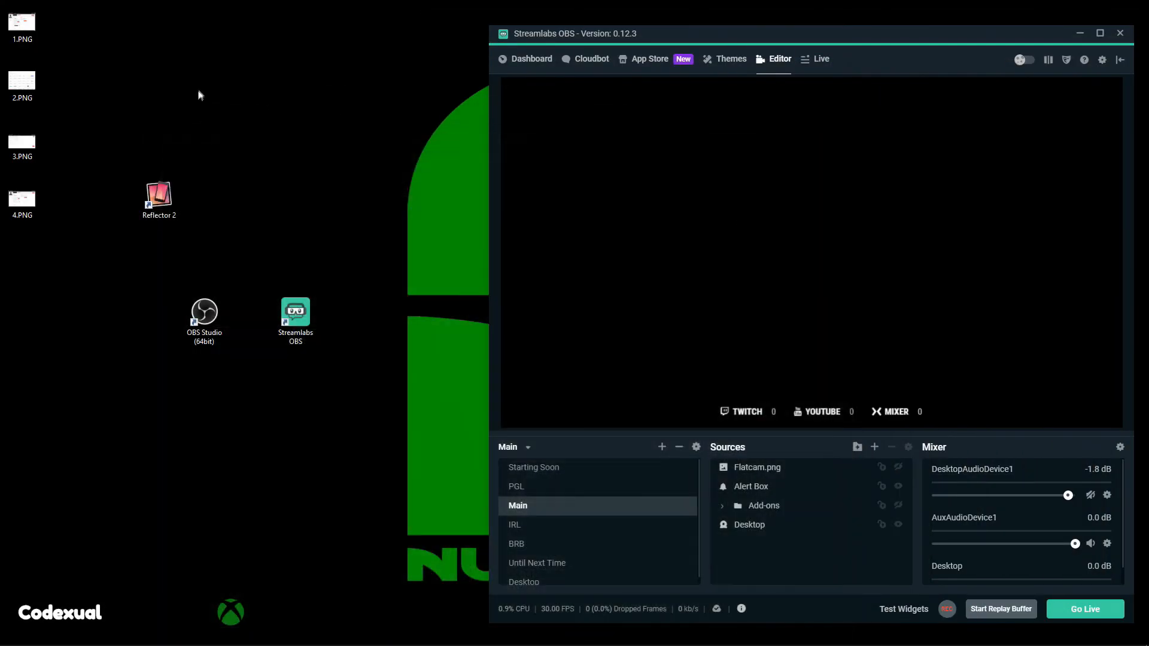
pyautogui.doubleClick(40, 95)
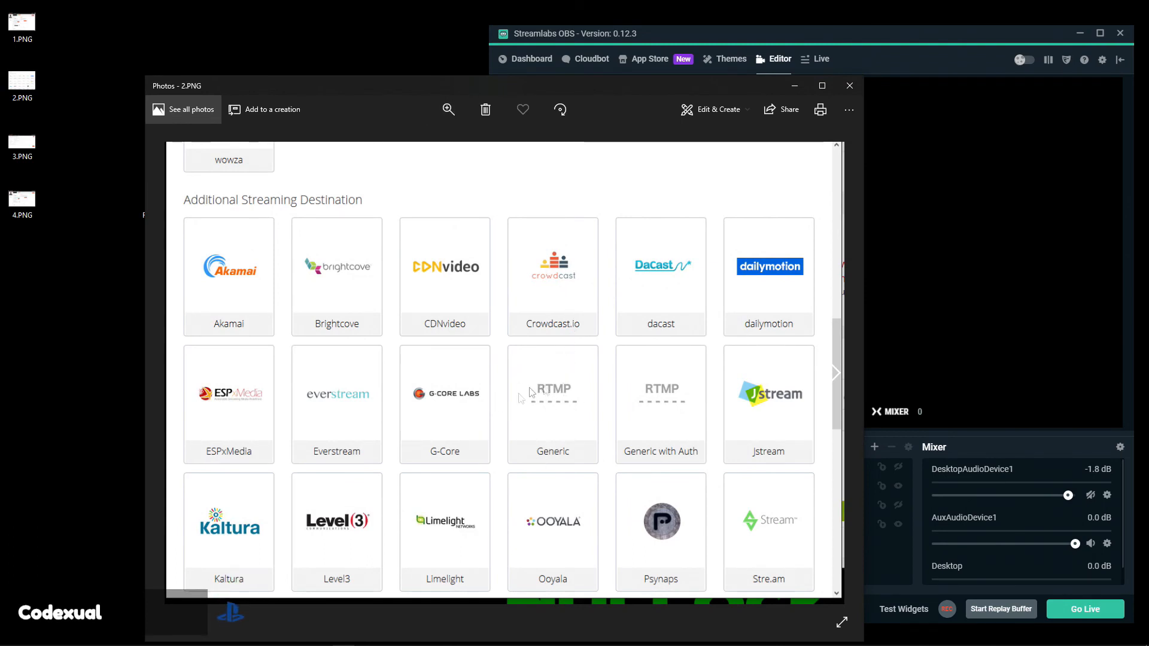
# Swap 2.PNG for 3.PNG, maximized and zoomed on the Create New Destination screen.
pyautogui.click(849, 85)
pyautogui.doubleClick(21, 142)
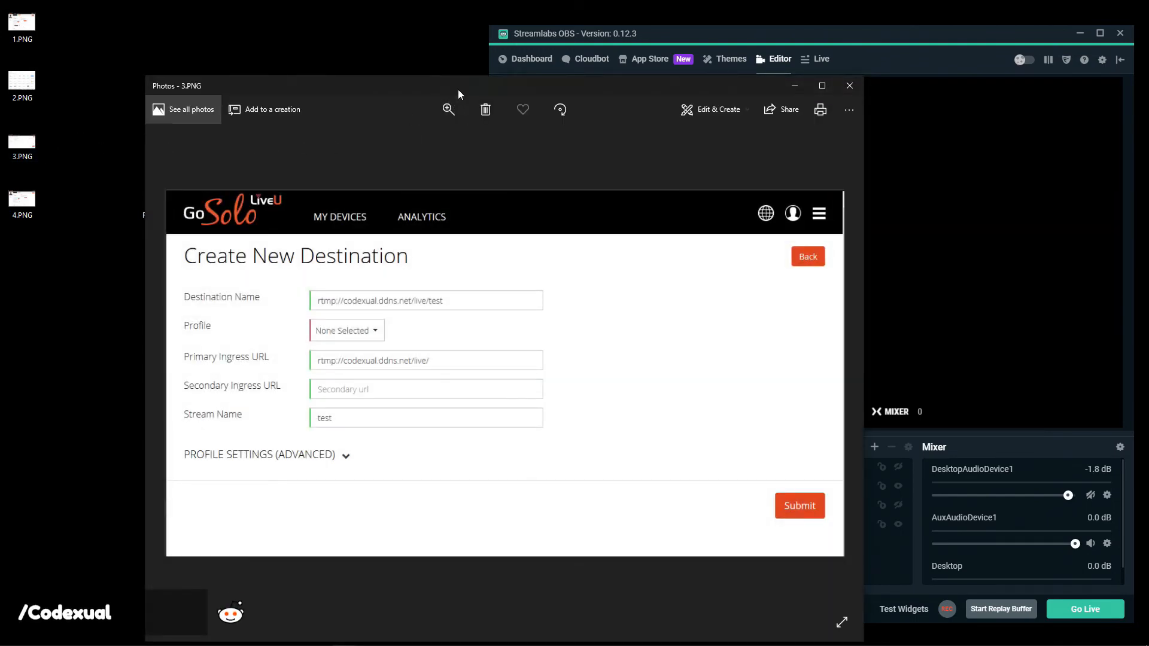
pyautogui.doubleClick(461, 87)
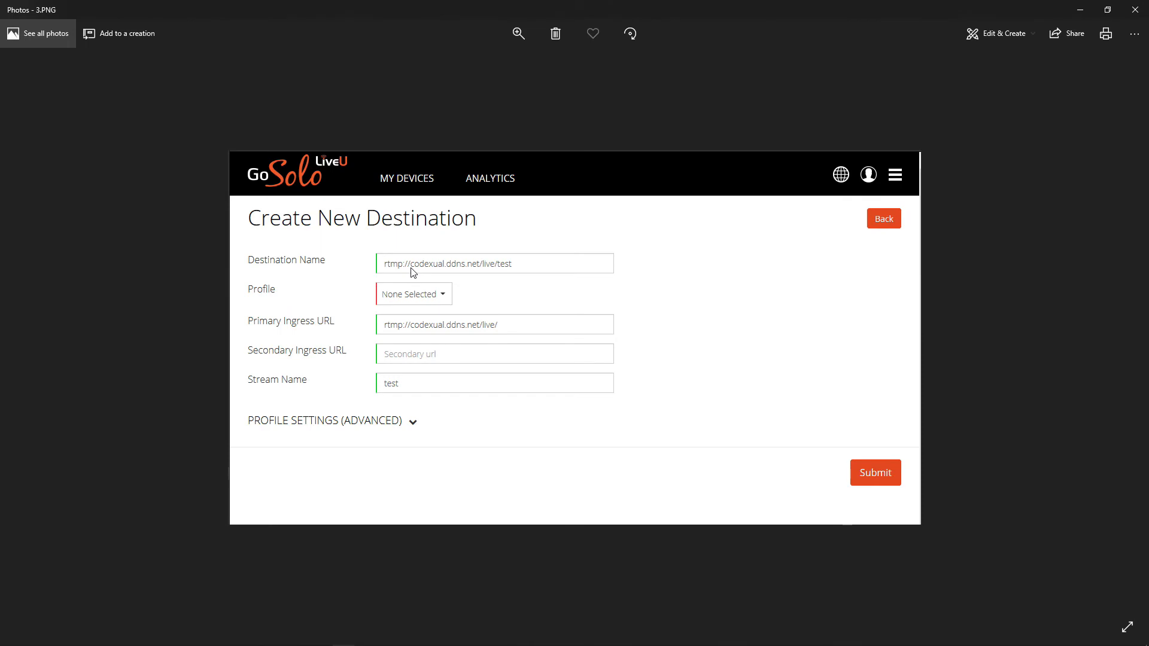
pyautogui.click(518, 33)
pyautogui.moveTo(468, 63); pyautogui.dragTo(484, 67)
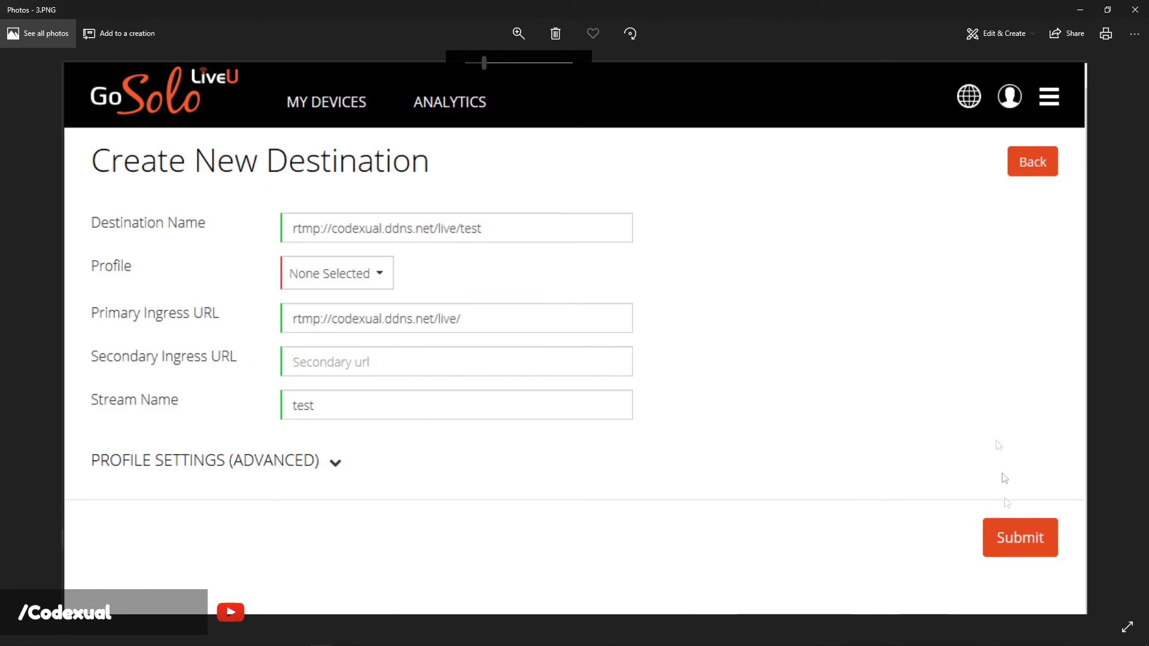
# View the 4.PNG dashboard screenshot, close Photos, and move Streamlabs OBS left and up.
pyautogui.click(1134, 10)
pyautogui.doubleClick(23, 192)
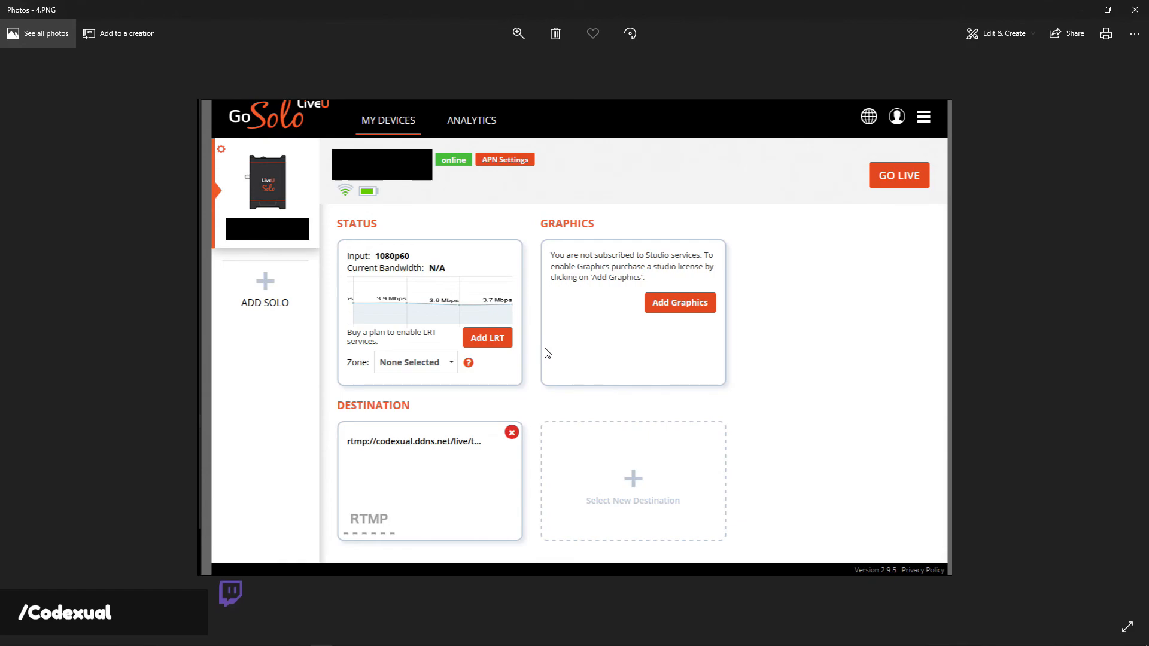
pyautogui.click(1134, 9)
pyautogui.moveTo(671, 45); pyautogui.dragTo(430, 25)
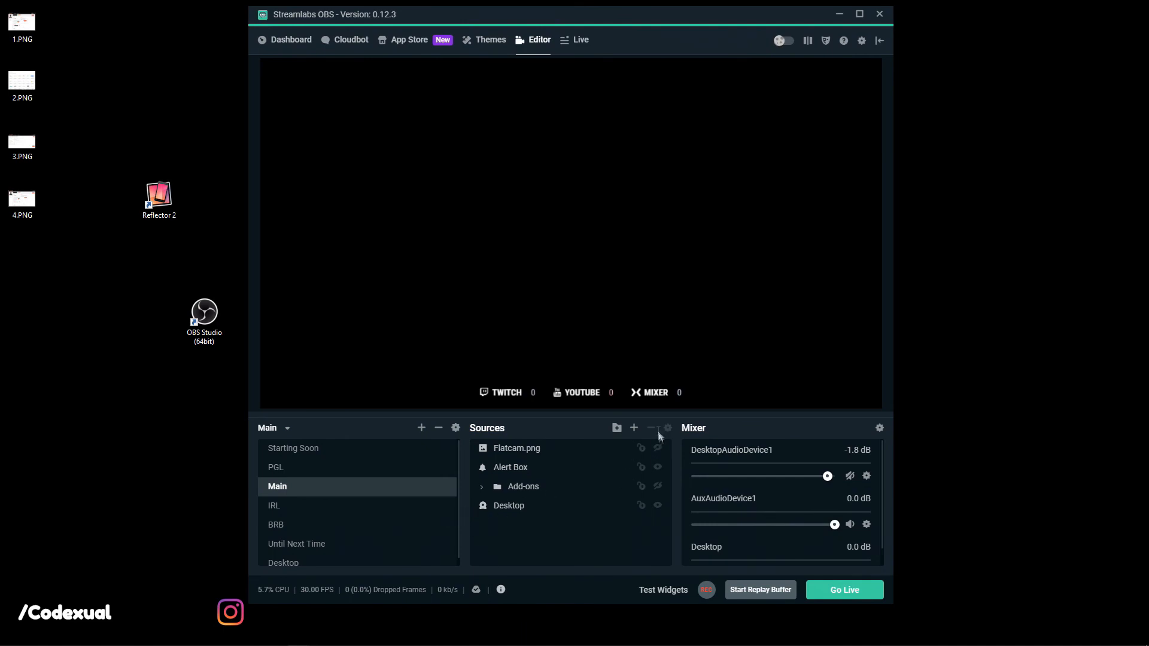
# Add a Media Source with Local File off and input rtmp://10.0.0.4/live/test.
pyautogui.click(633, 429)
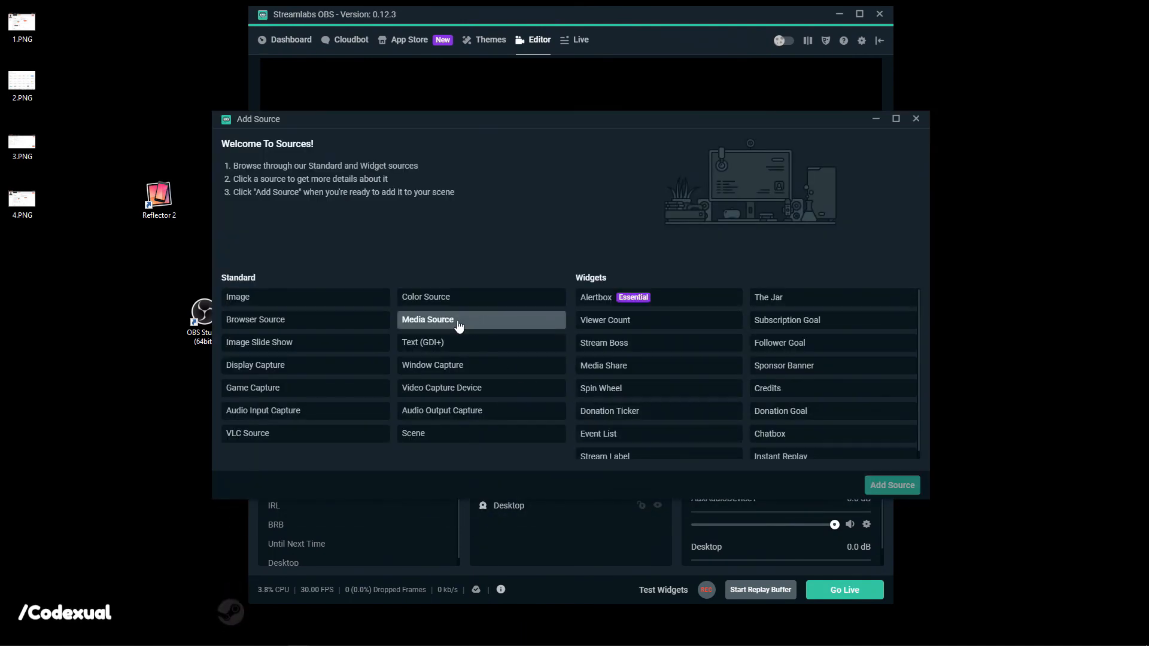
pyautogui.click(422, 322)
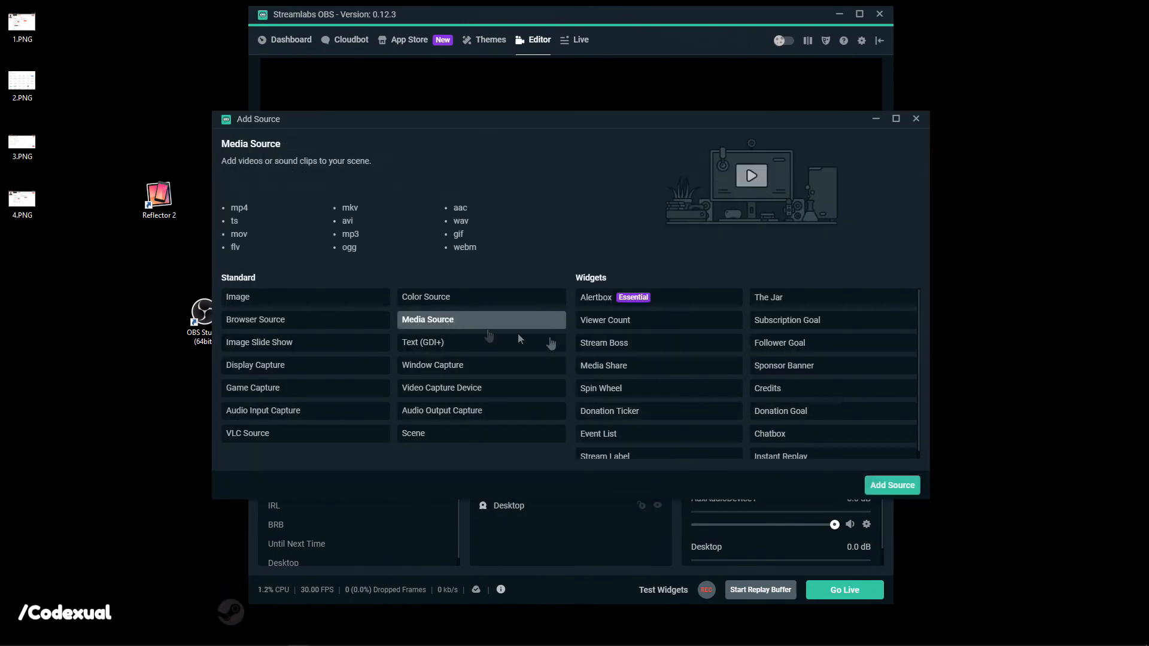
pyautogui.click(886, 484)
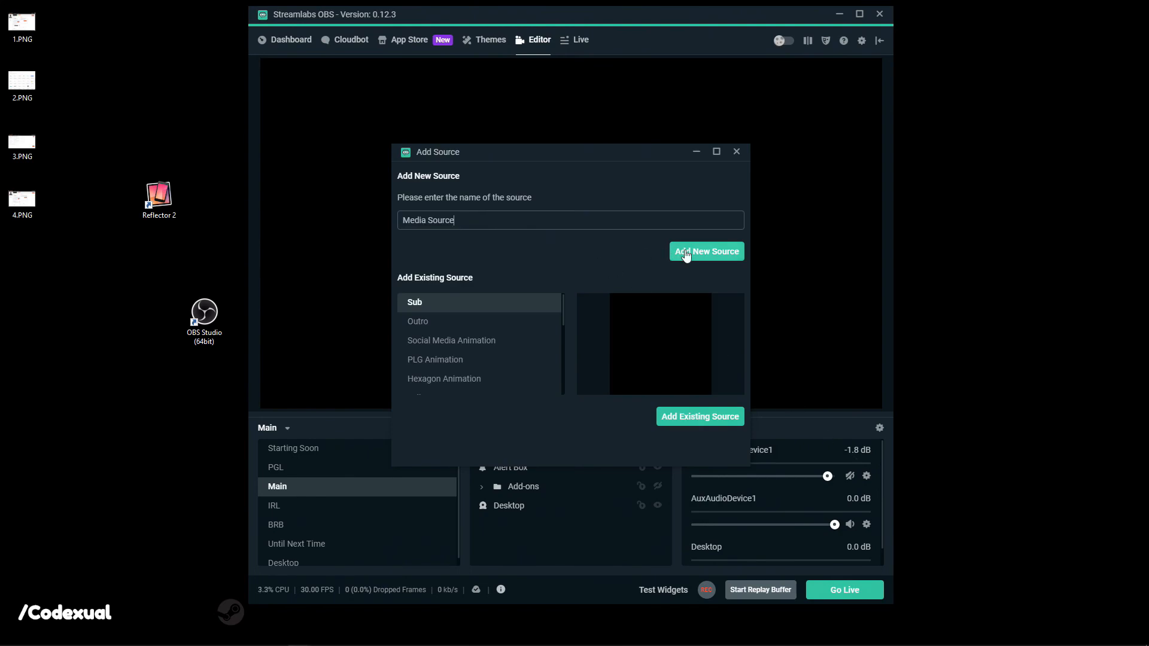
pyautogui.click(684, 252)
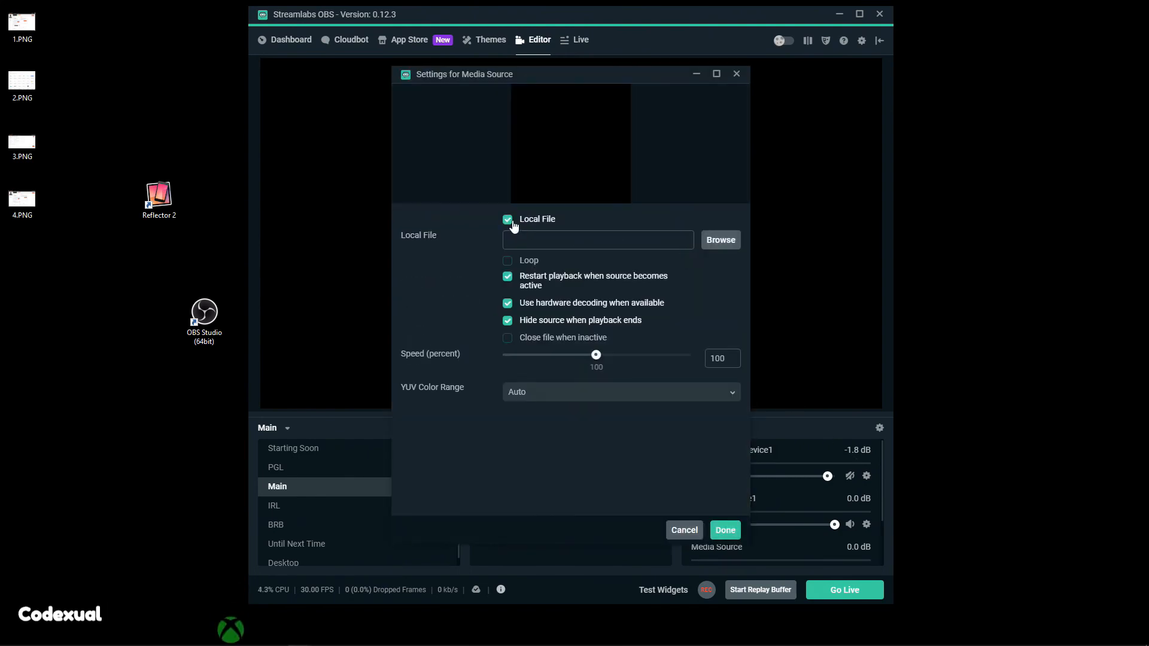
pyautogui.click(510, 222)
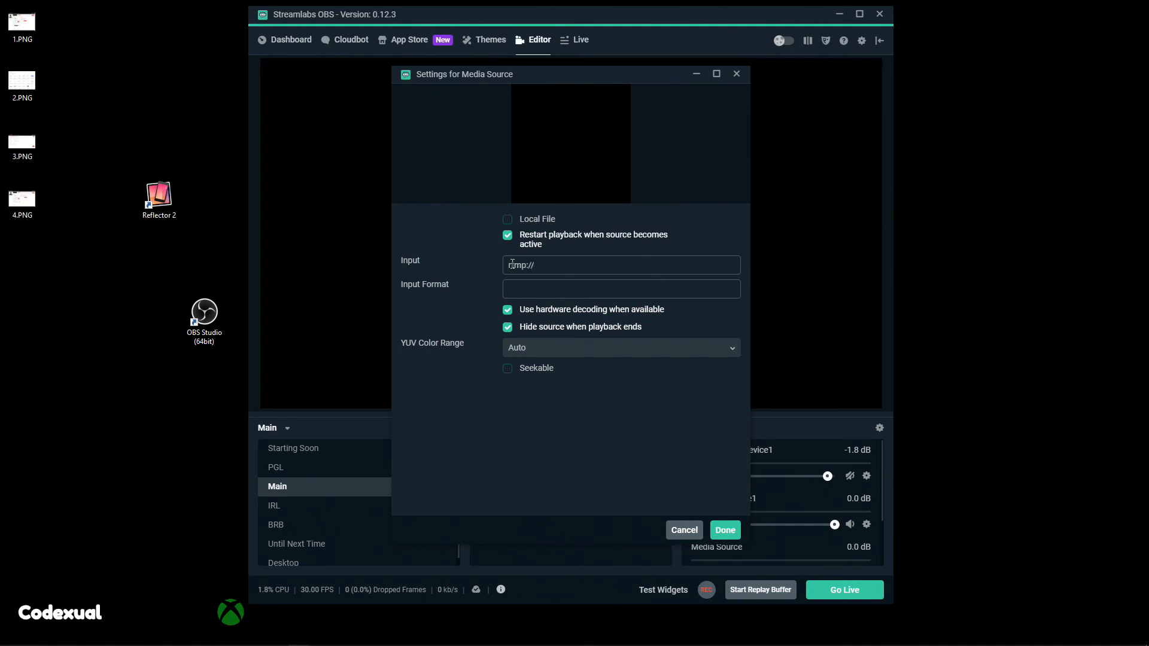
pyautogui.click(512, 265)
pyautogui.write('rtmp://10.')
pyautogui.press('BackSpace')
pyautogui.press('BackSpace')
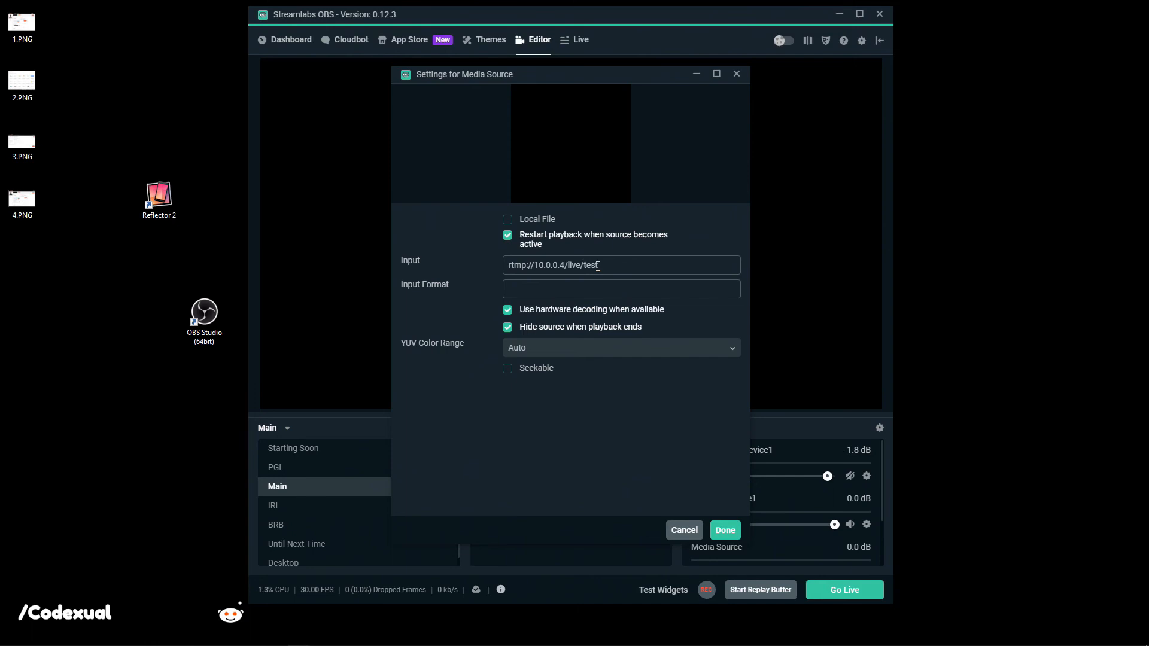
pyautogui.click(725, 530)
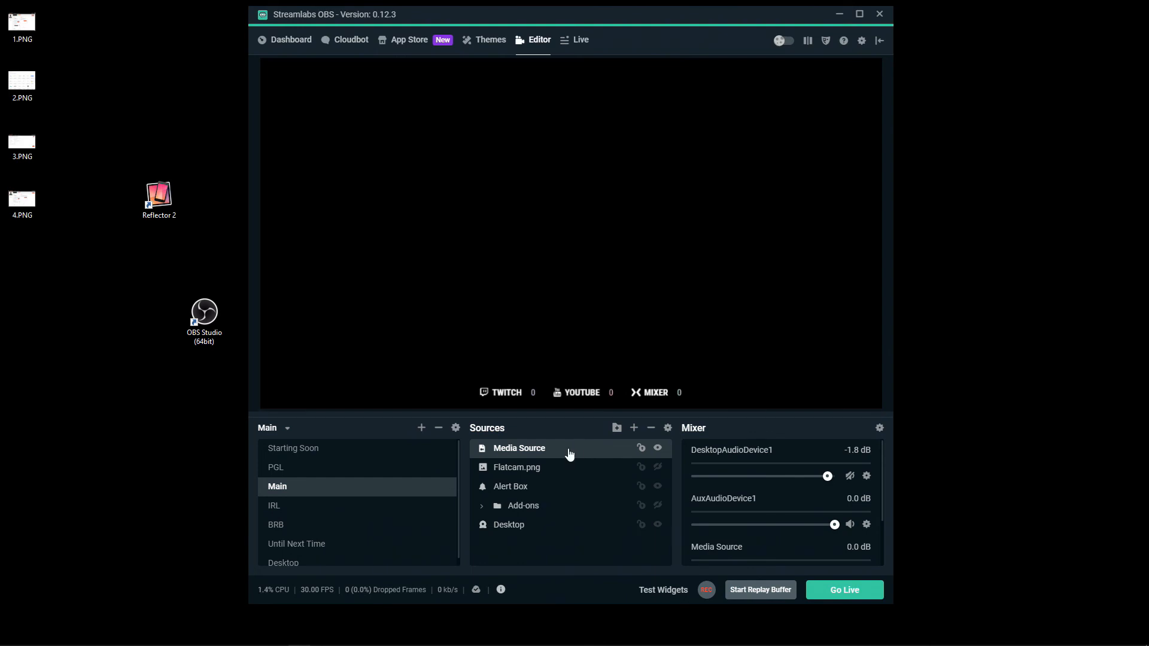
# Reopen the Media Source settings, toggle restart playback off and back on, and close.
pyautogui.rightClick(525, 455)
pyautogui.click(536, 421)
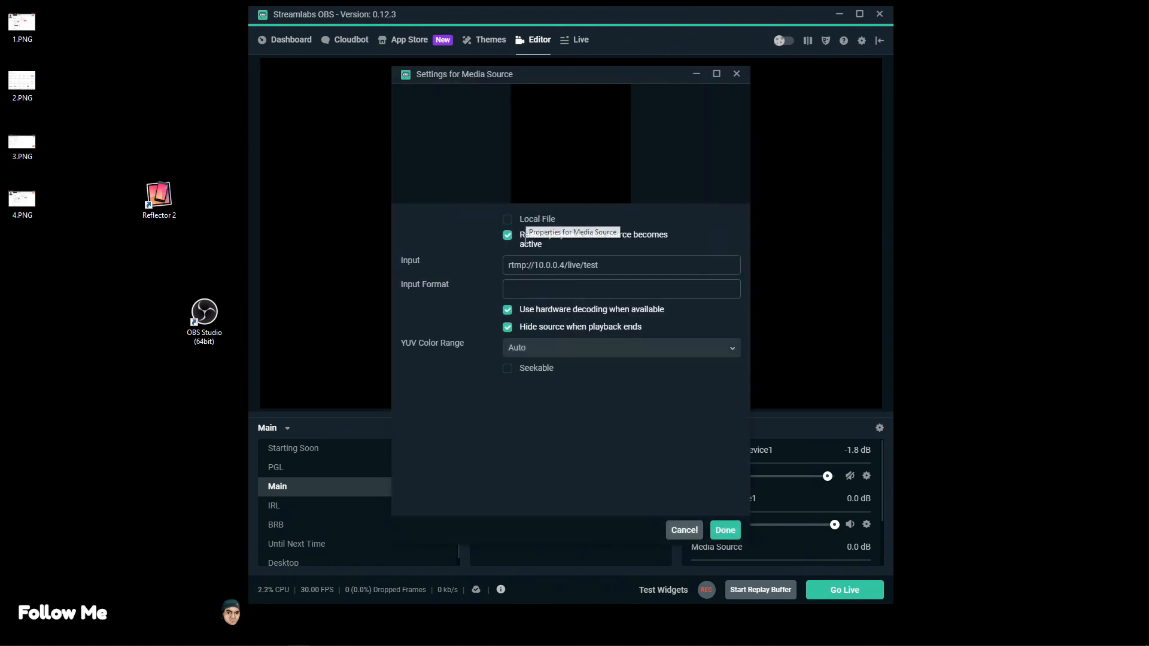
pyautogui.click(514, 245)
pyautogui.click(513, 245)
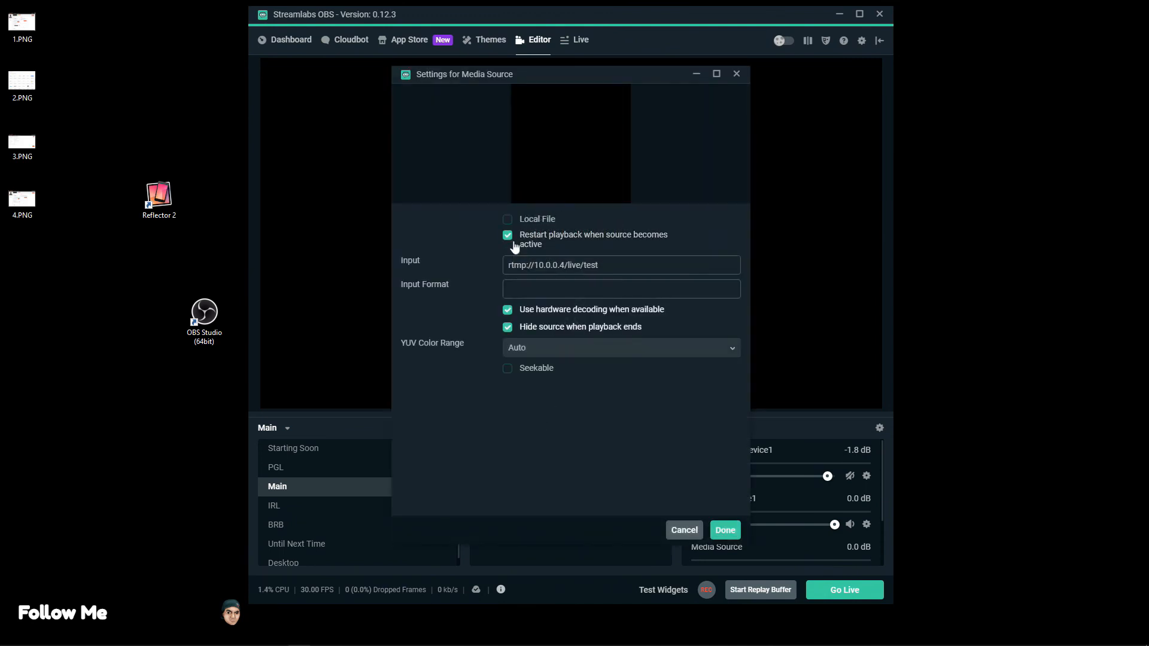
pyautogui.click(725, 530)
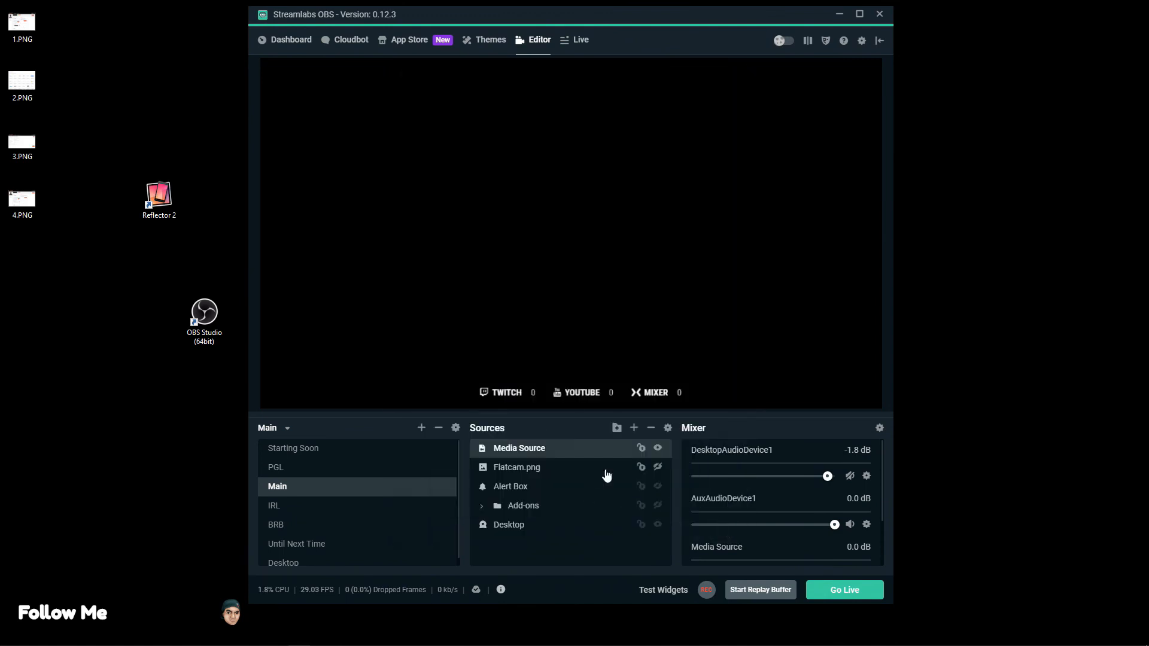
# Add Media Source (1) as a network source reading rtmp://10.0.0.4/live/test.
pyautogui.click(635, 428)
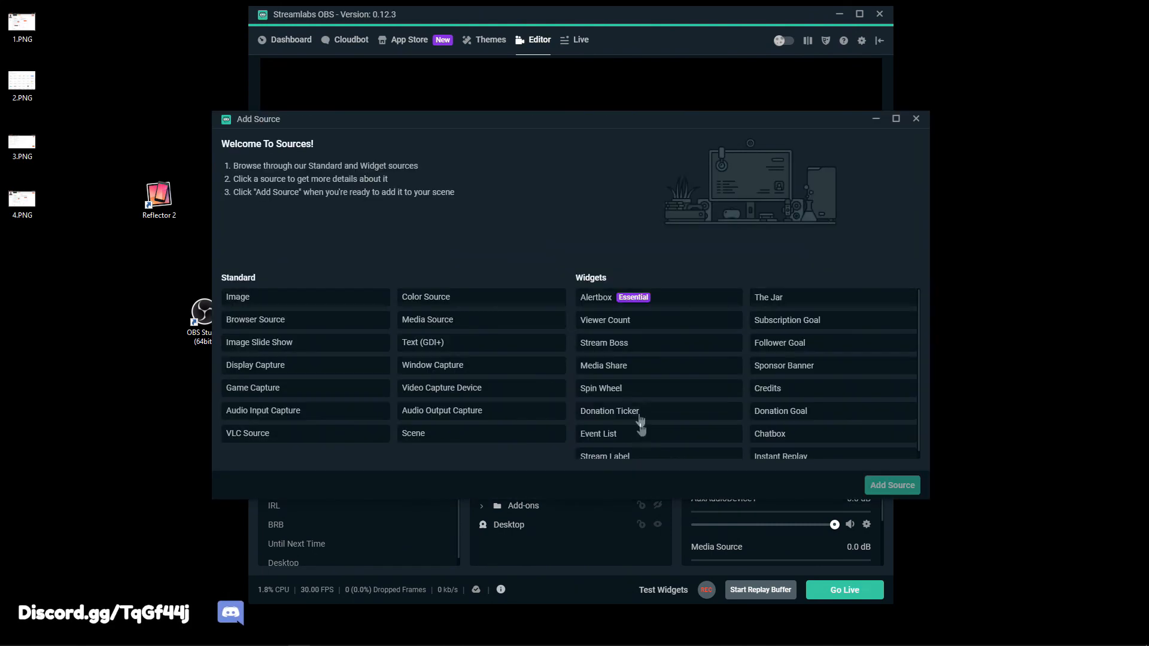
pyautogui.click(472, 331)
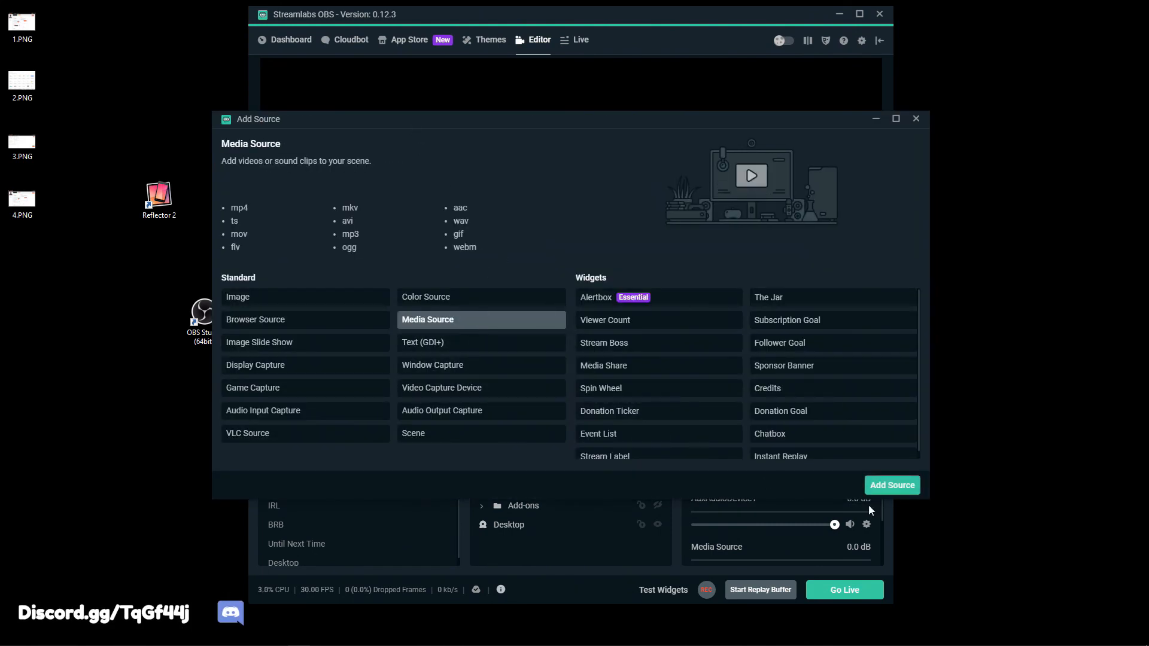
pyautogui.click(884, 487)
pyautogui.click(694, 253)
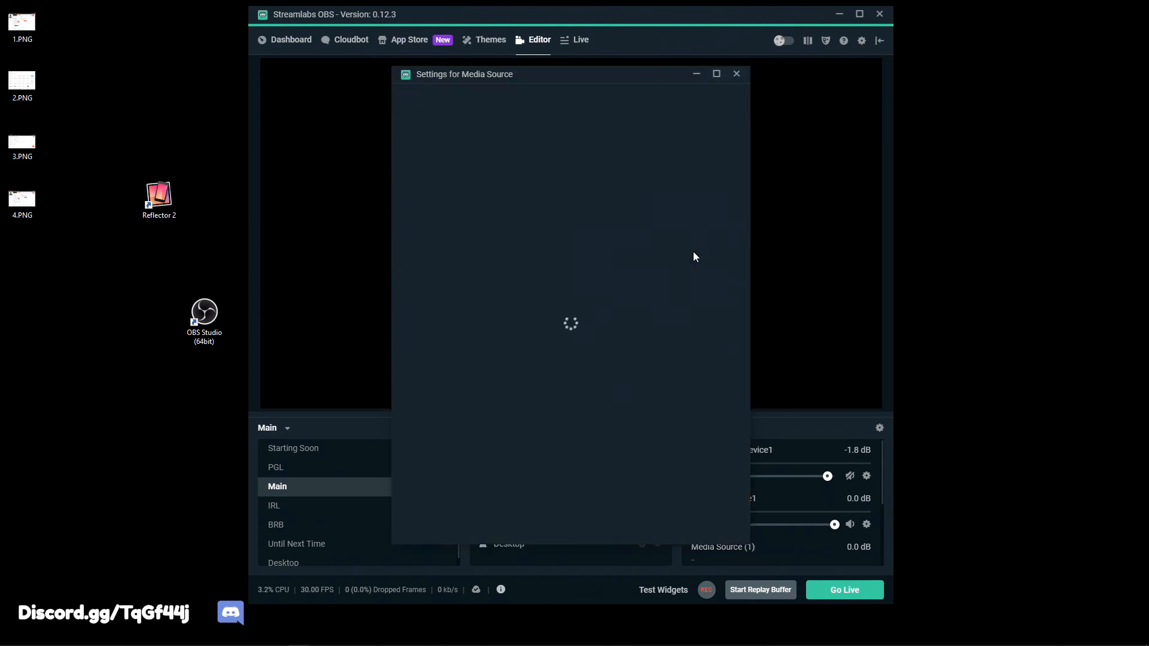
pyautogui.click(532, 219)
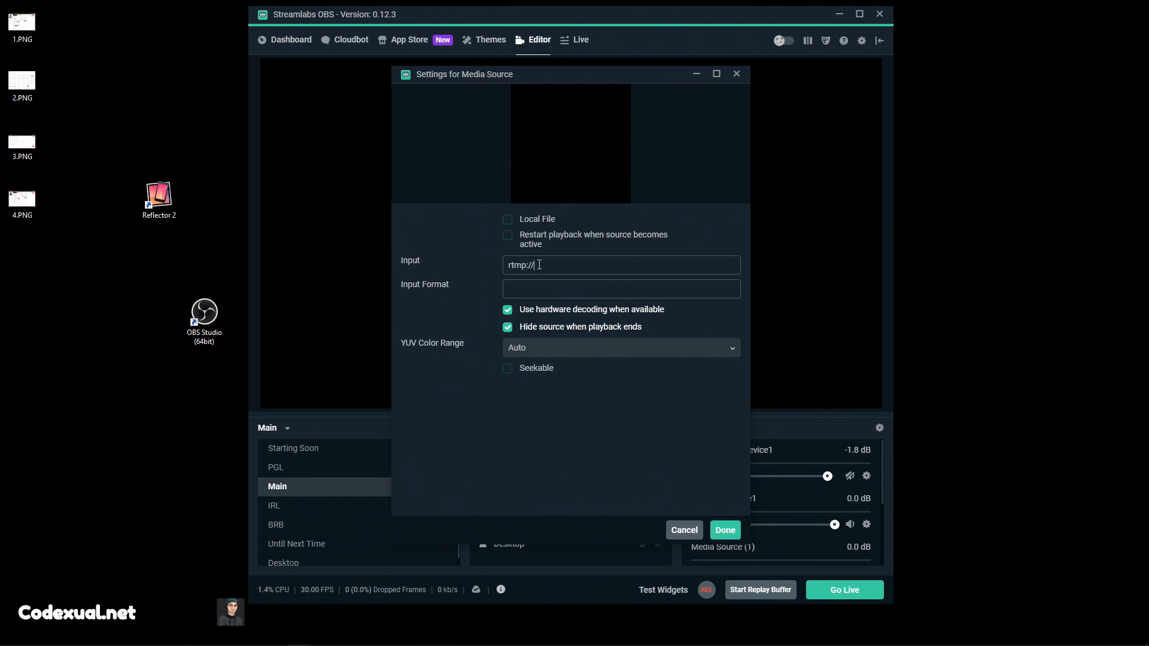
pyautogui.write('.4/live/test')
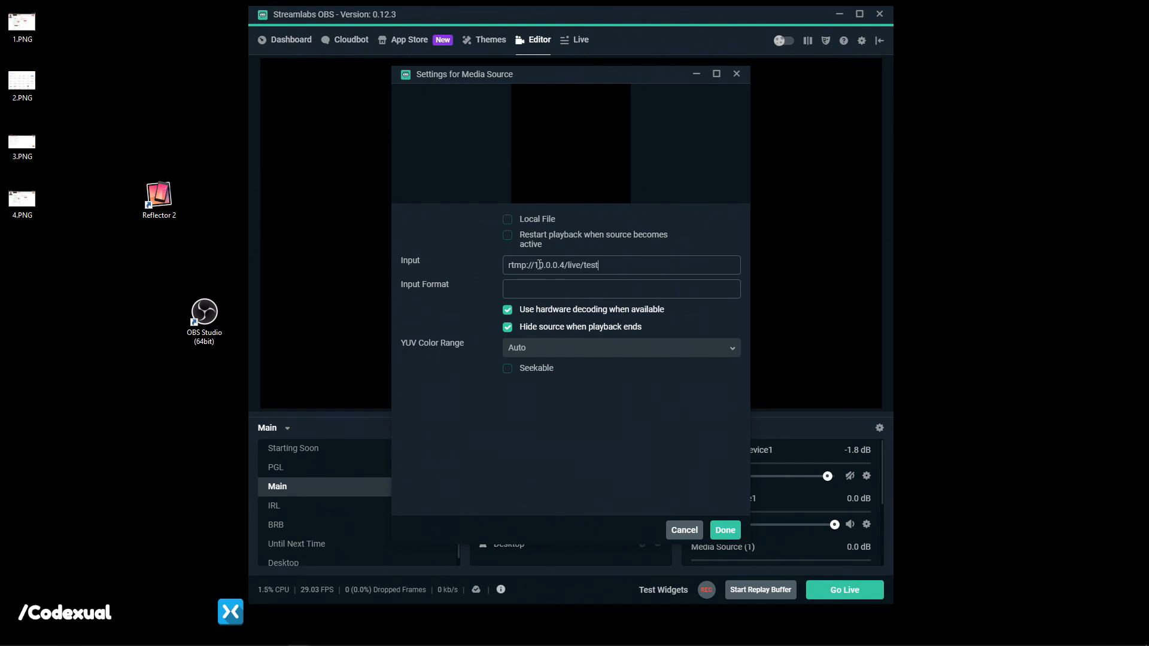
pyautogui.click(723, 530)
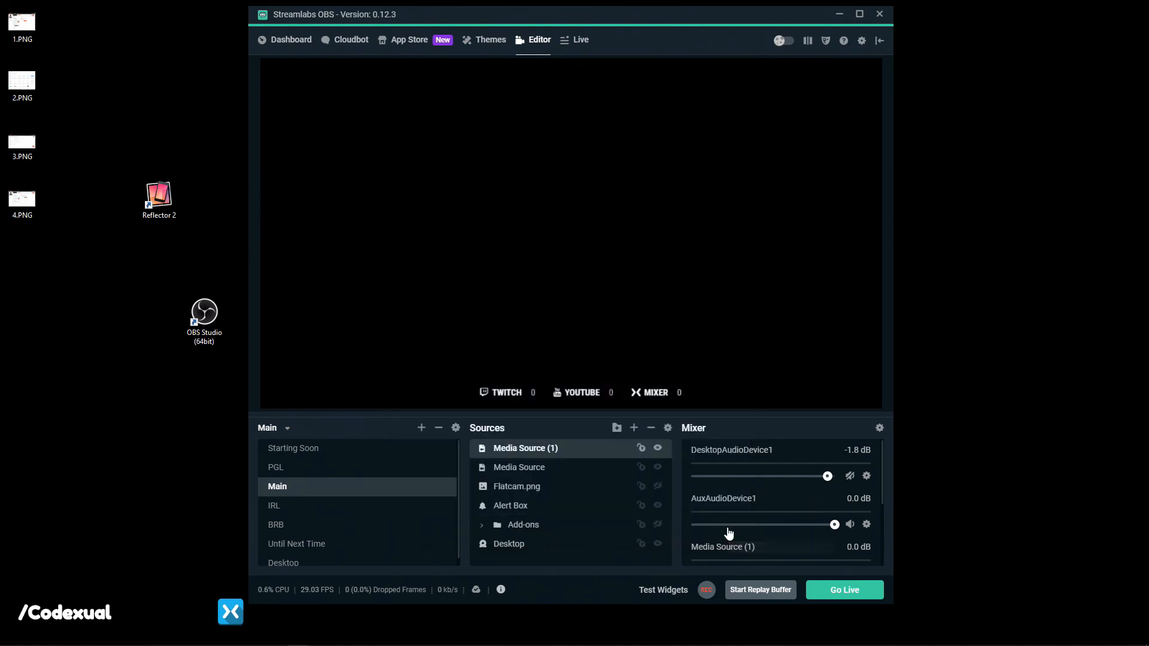
# Stretch Media Source (1) across the whole canvas, then hide it with its eye icon.
pyautogui.moveTo(675, 291); pyautogui.dragTo(882, 409)
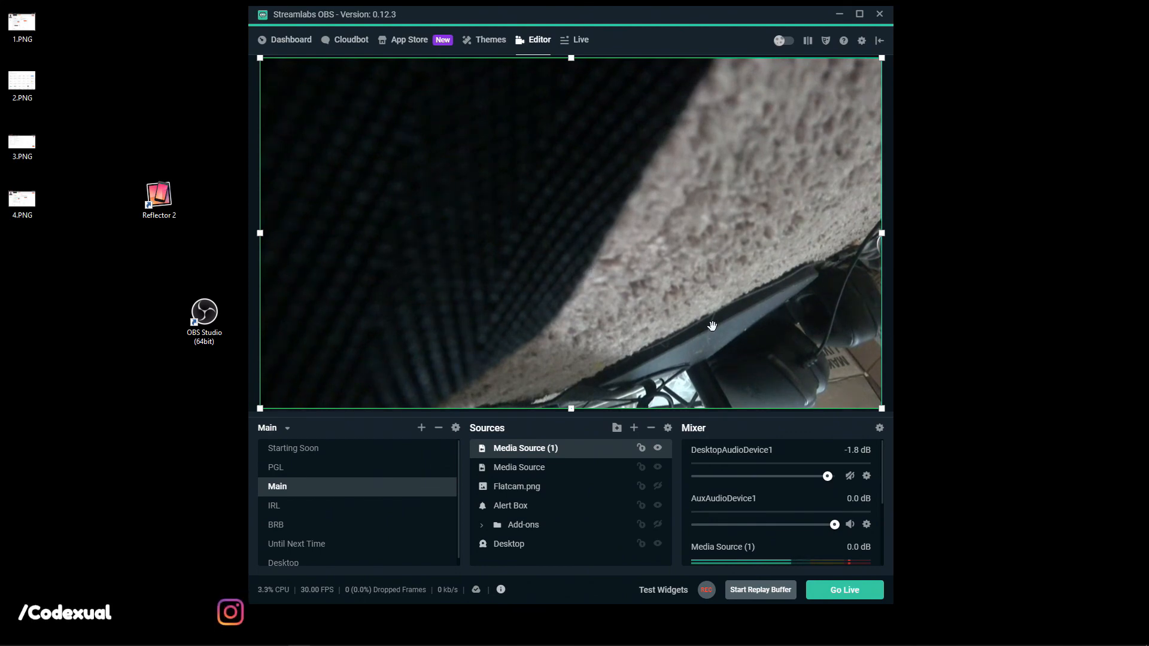
pyautogui.click(657, 447)
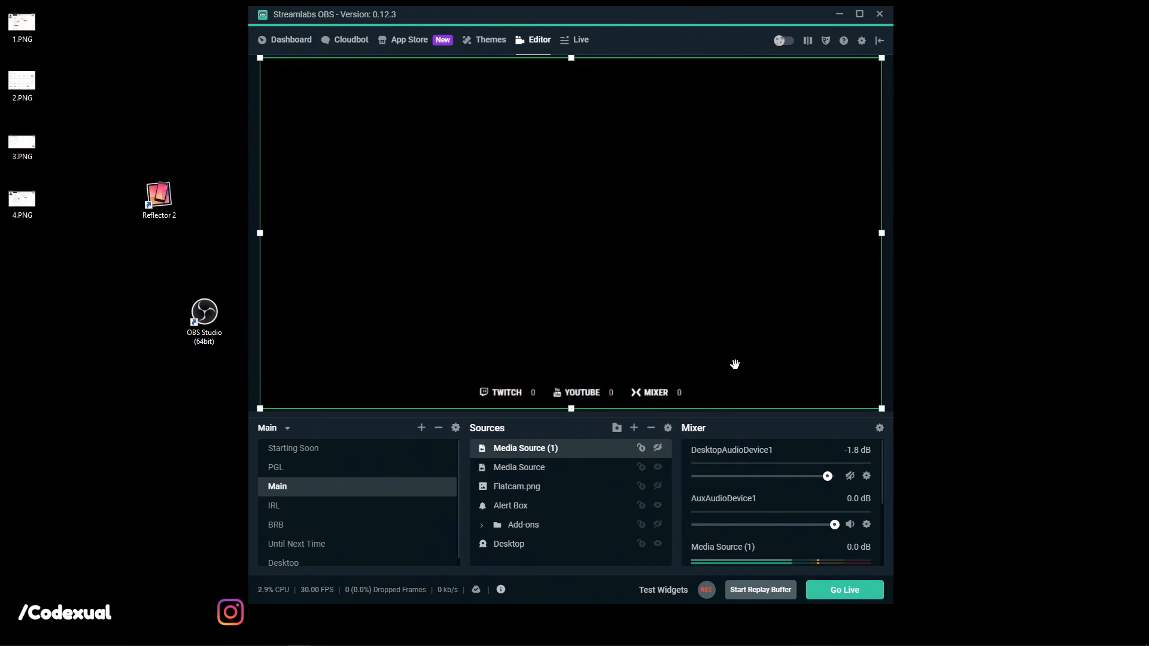